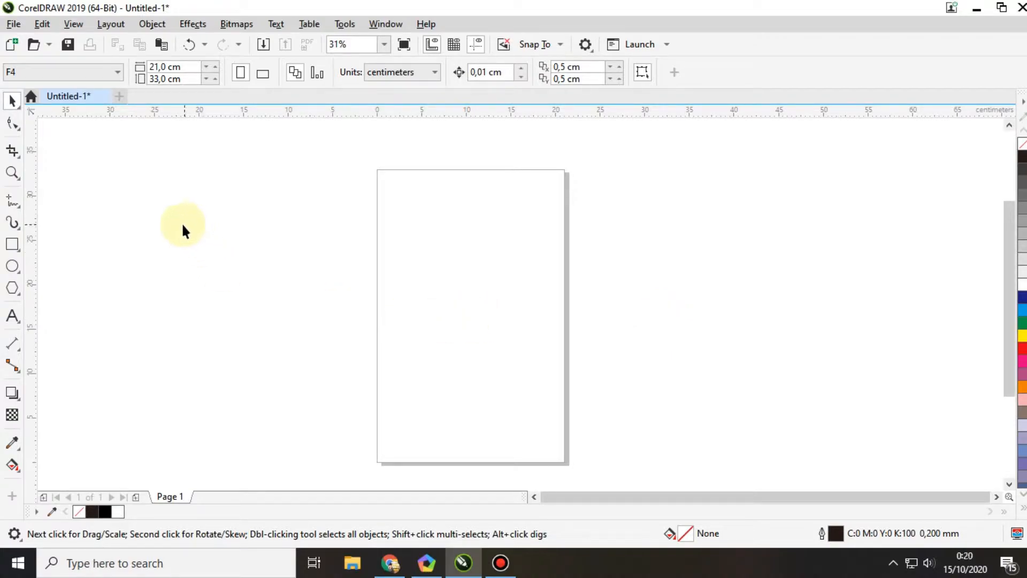
Step: Import gunung-fuji-770x440.jpg from the Desktop folder
click(132, 203)
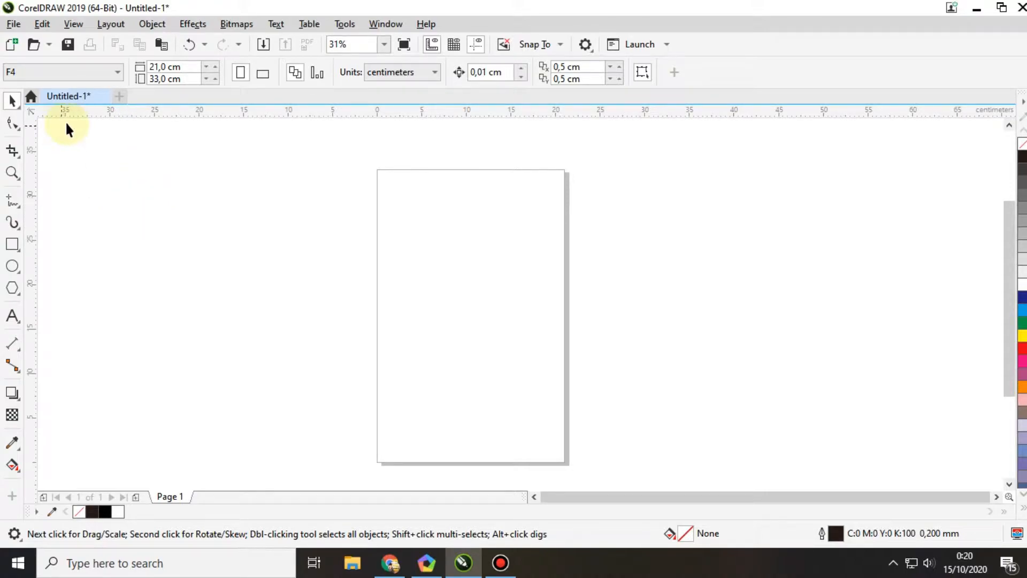
click(15, 26)
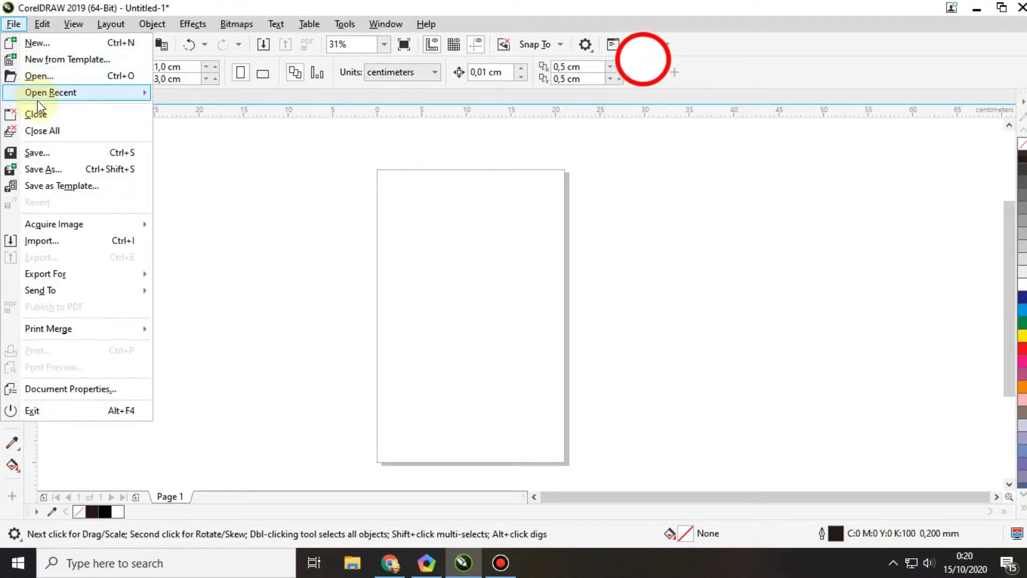
click(79, 242)
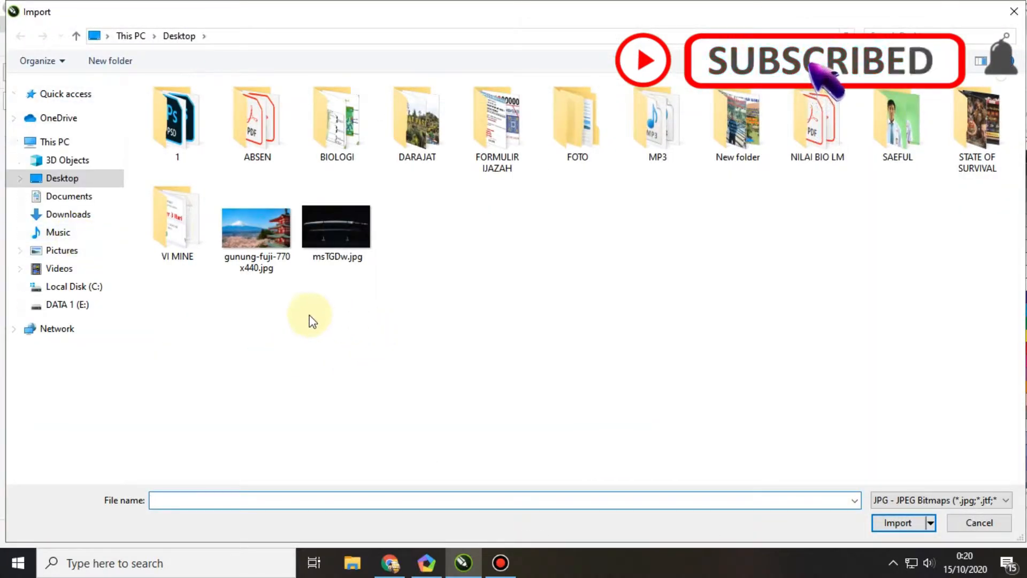
click(262, 227)
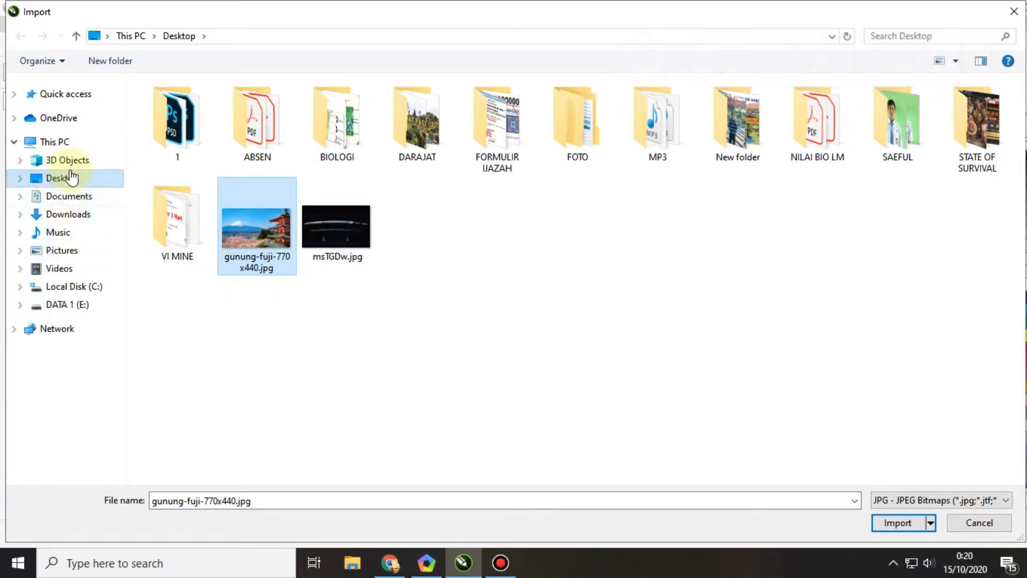
double_click(259, 228)
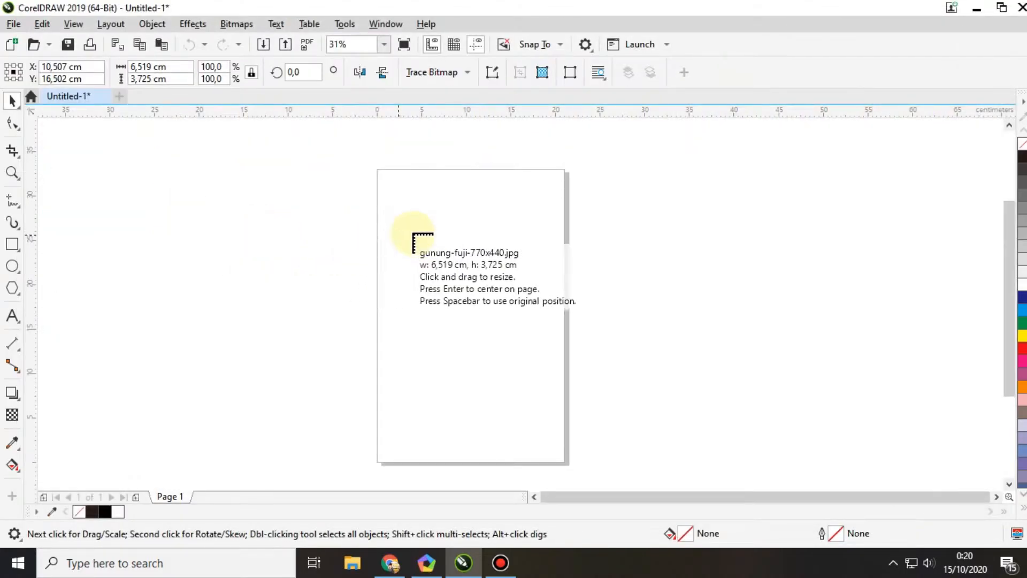
Step: Place the imported photo, enlarge it to about 29.9 × 17.1 cm and move it beside the page's right edge
click(394, 193)
drag(458, 230, 661, 344)
drag(473, 254, 708, 231)
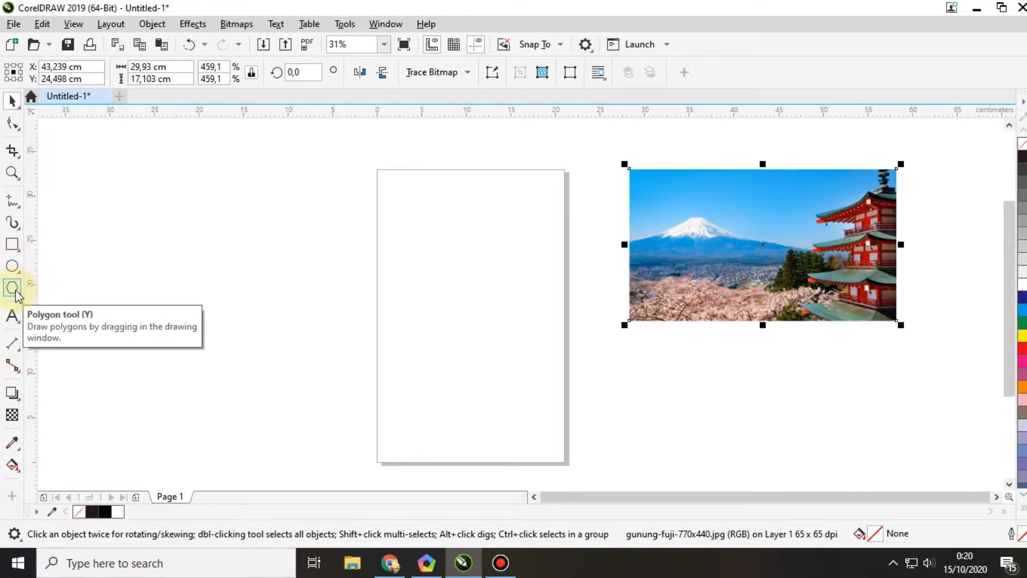
Step: Draw a rectangle about 19 × 13 cm in the upper part of the page and deselect it
click(13, 245)
drag(384, 175, 555, 291)
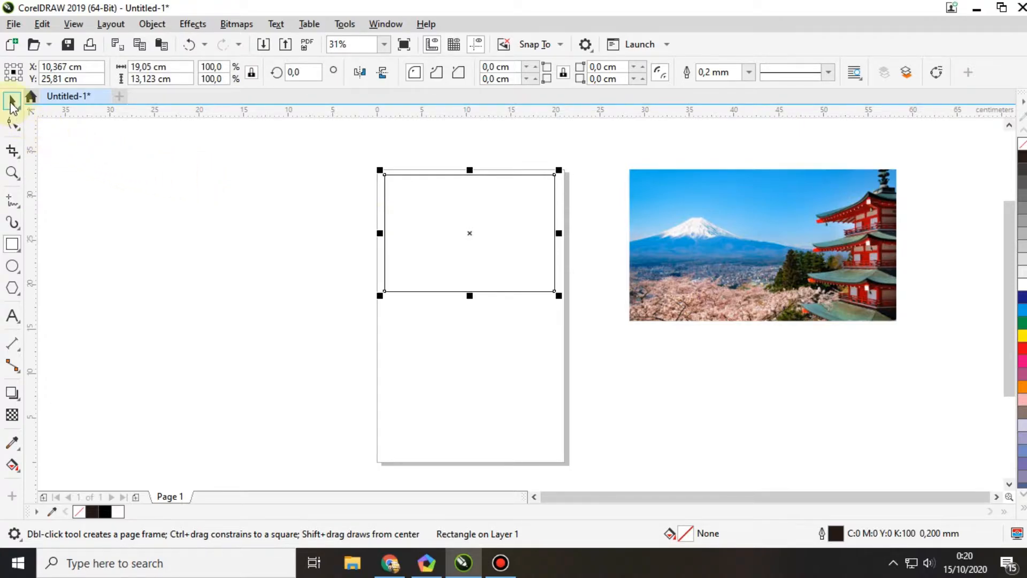
click(11, 101)
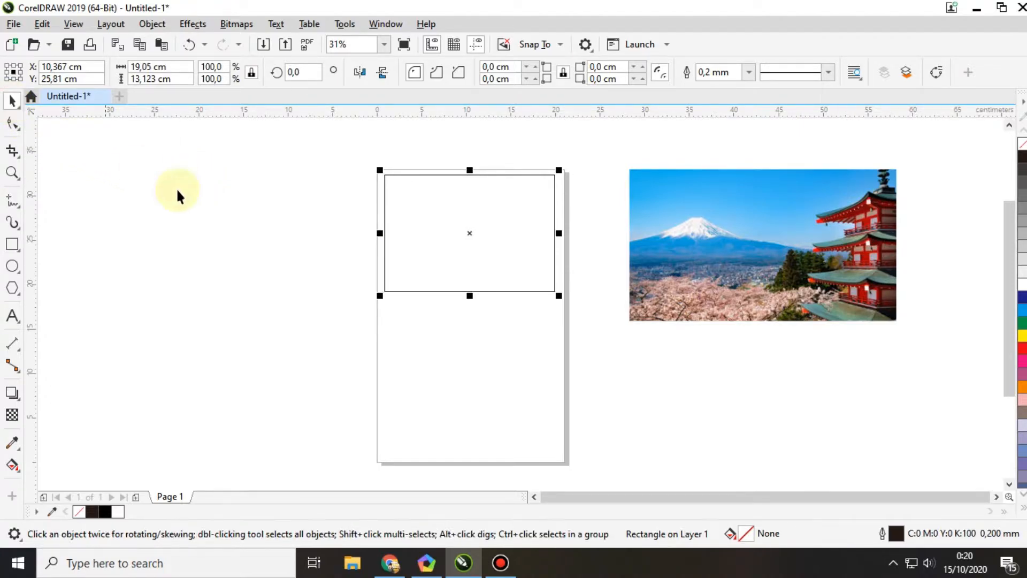
click(310, 254)
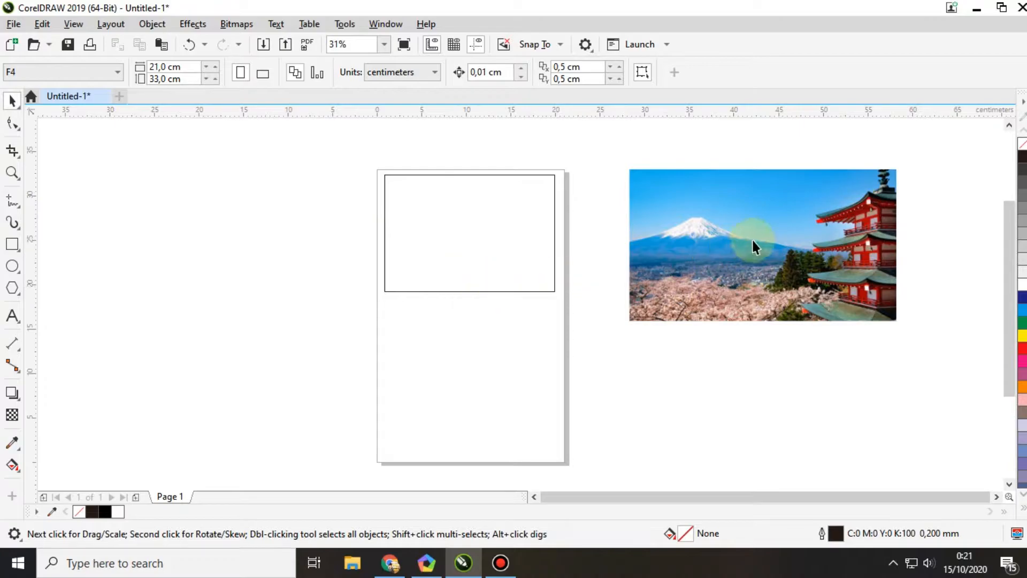
Step: PowerClip the Mount Fuji photo inside the rectangle on the page
click(737, 236)
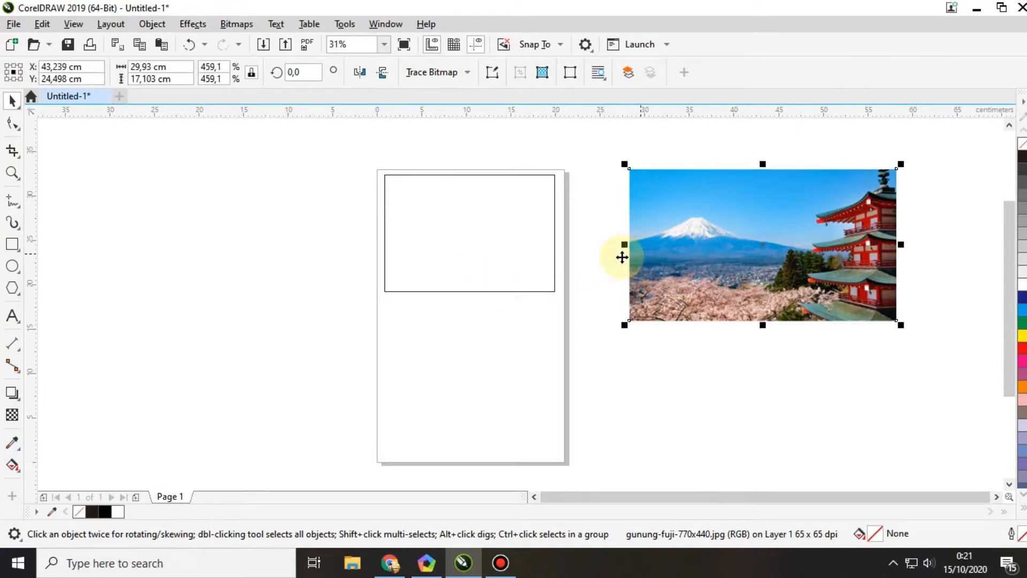
click(153, 25)
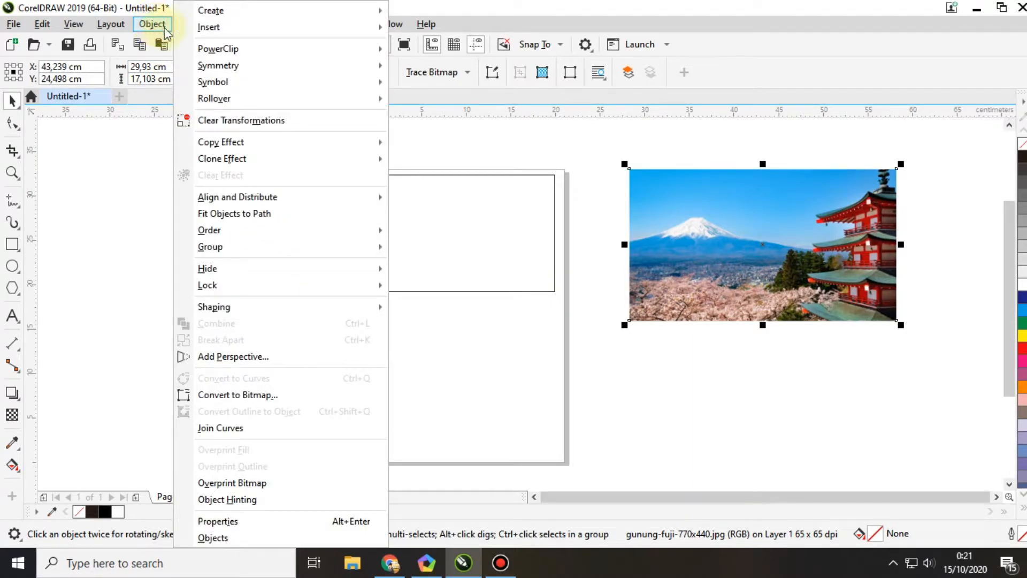
click(212, 49)
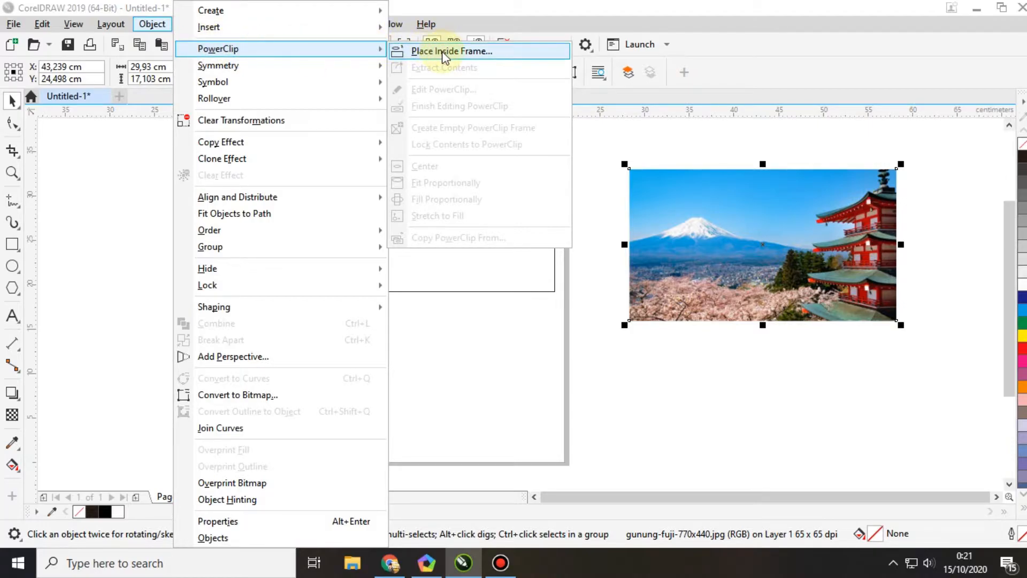
click(503, 53)
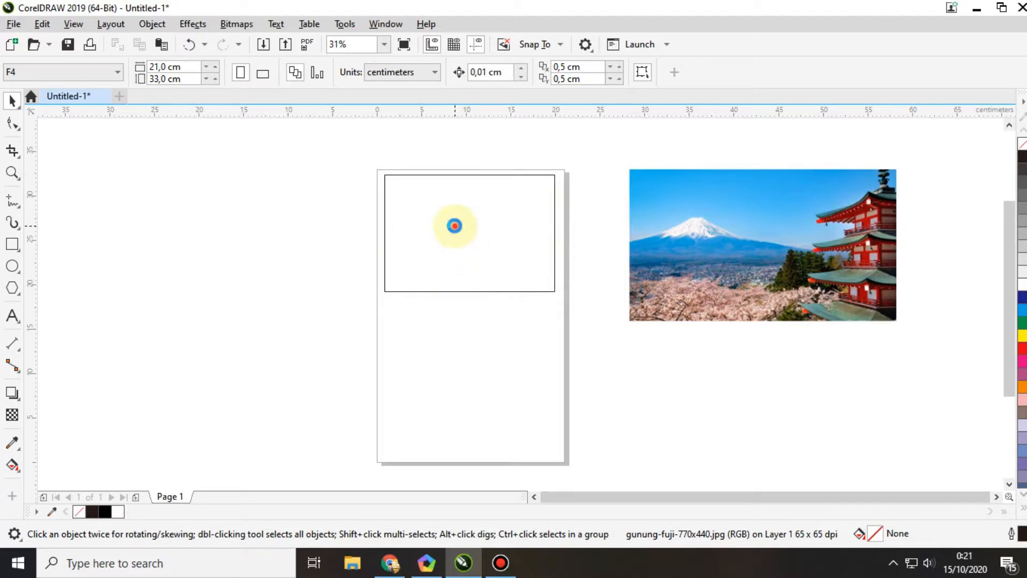
click(455, 225)
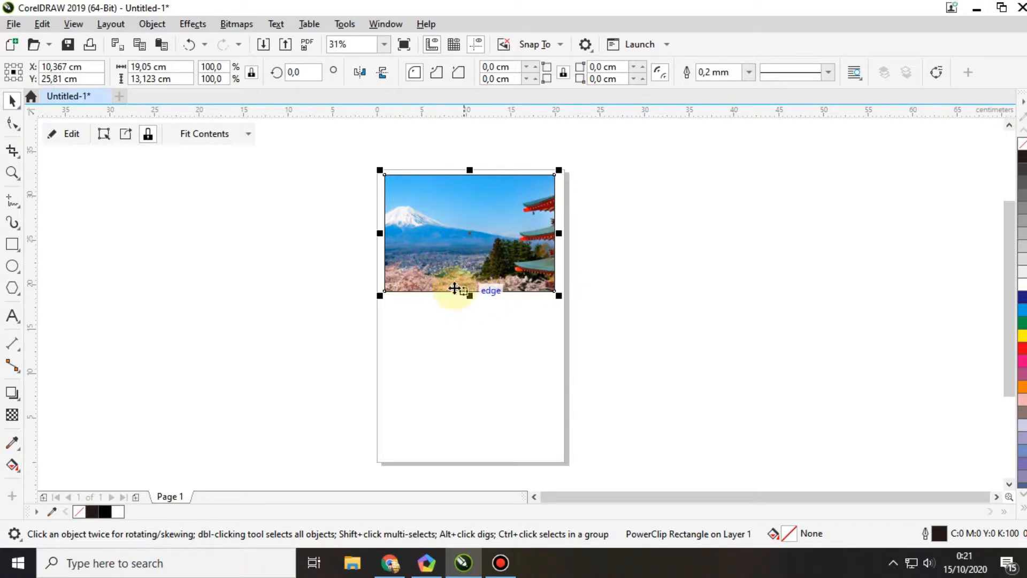
Step: Open the PowerClip contents for editing and select the photo inside the frame
right_click(464, 216)
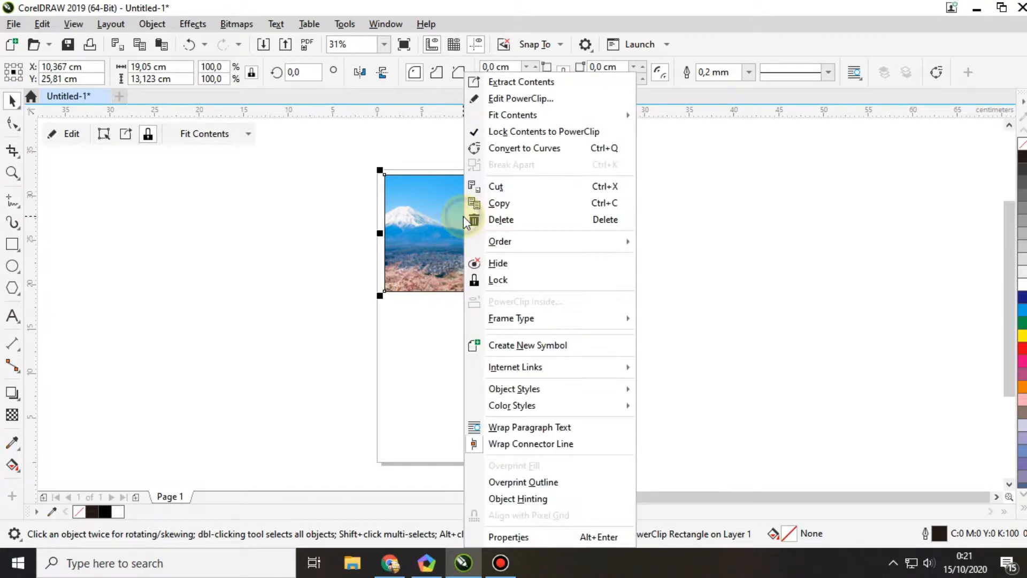
click(532, 99)
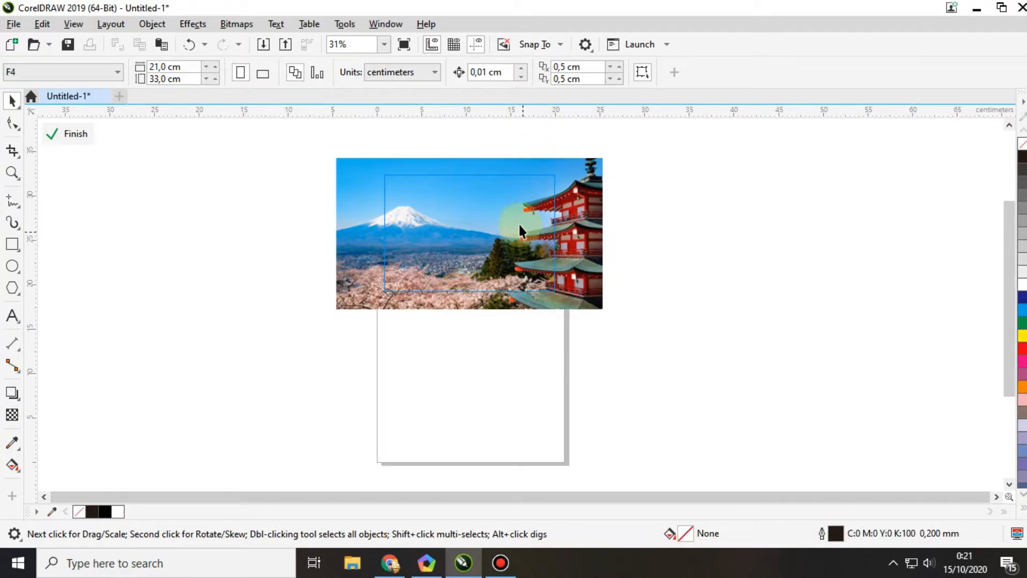
scroll(509, 169, up, 1)
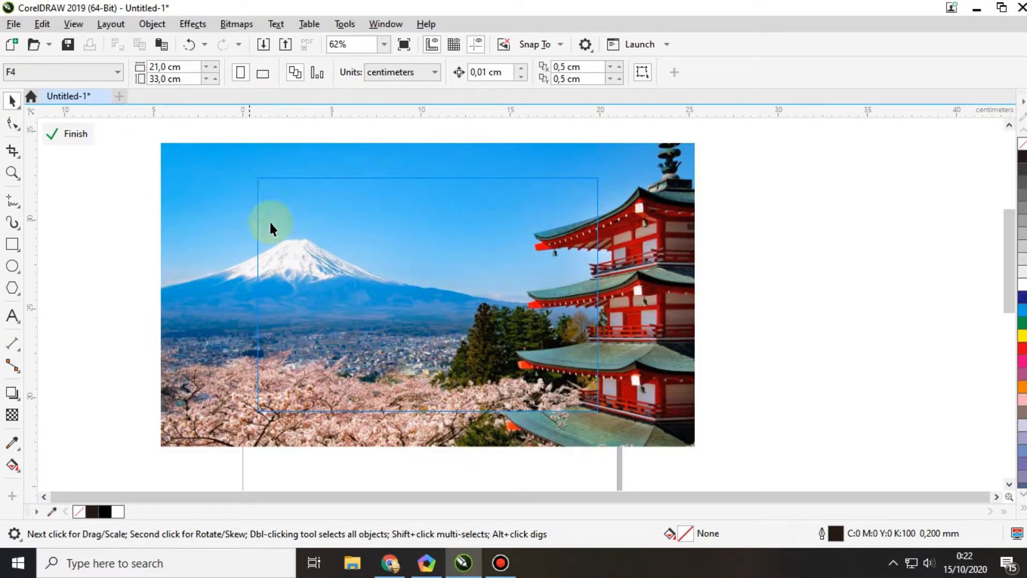
click(194, 153)
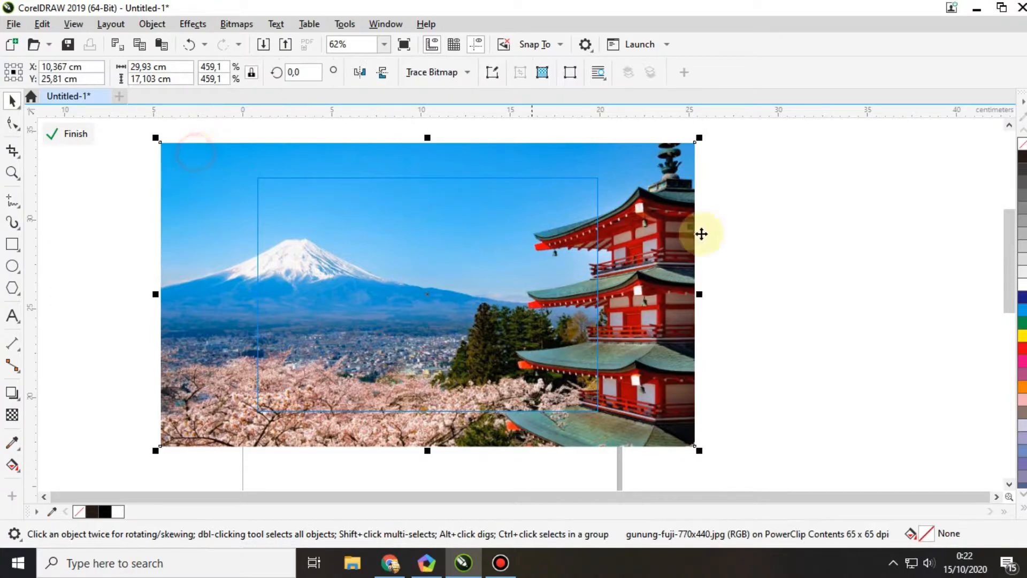
click(751, 321)
click(679, 329)
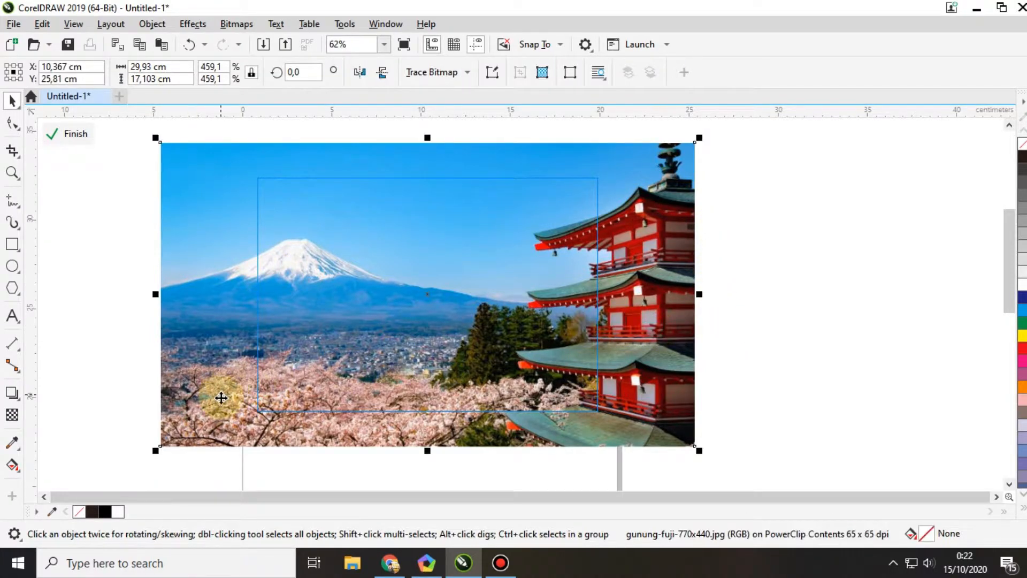
click(94, 432)
click(205, 399)
Step: Try scaling the photo down and shifting it within the rectangular frame
drag(156, 451, 323, 355)
drag(700, 138, 601, 194)
drag(516, 247, 458, 281)
scroll(368, 243, down, 1)
scroll(368, 242, down, 3)
Step: Enlarge the photo to about 44.4 × 25.4 cm and position it so the snowy mountain is centred in the frame
drag(424, 230, 515, 211)
drag(512, 277, 641, 350)
drag(564, 300, 445, 305)
scroll(399, 265, up, 2)
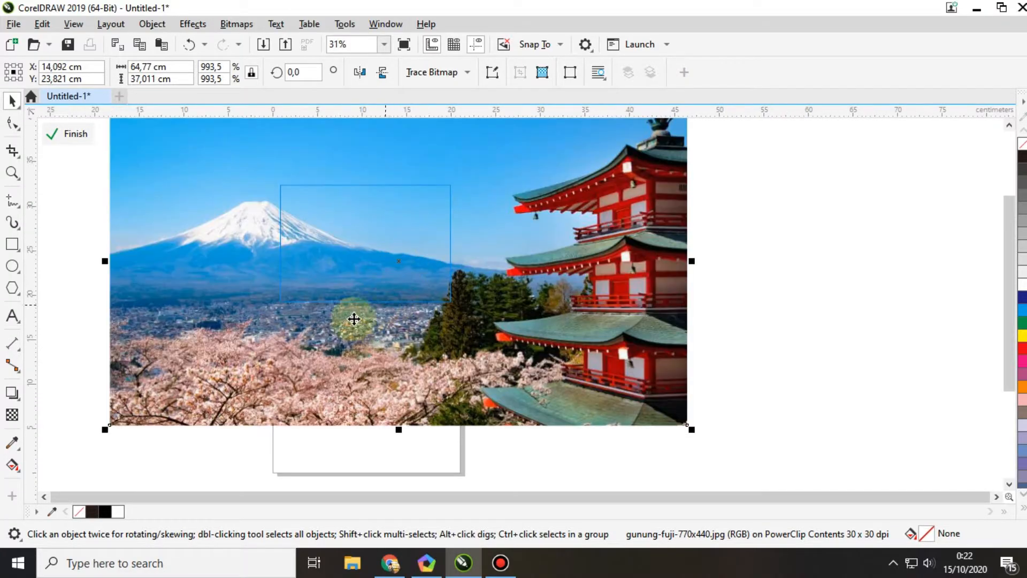
drag(300, 369, 440, 350)
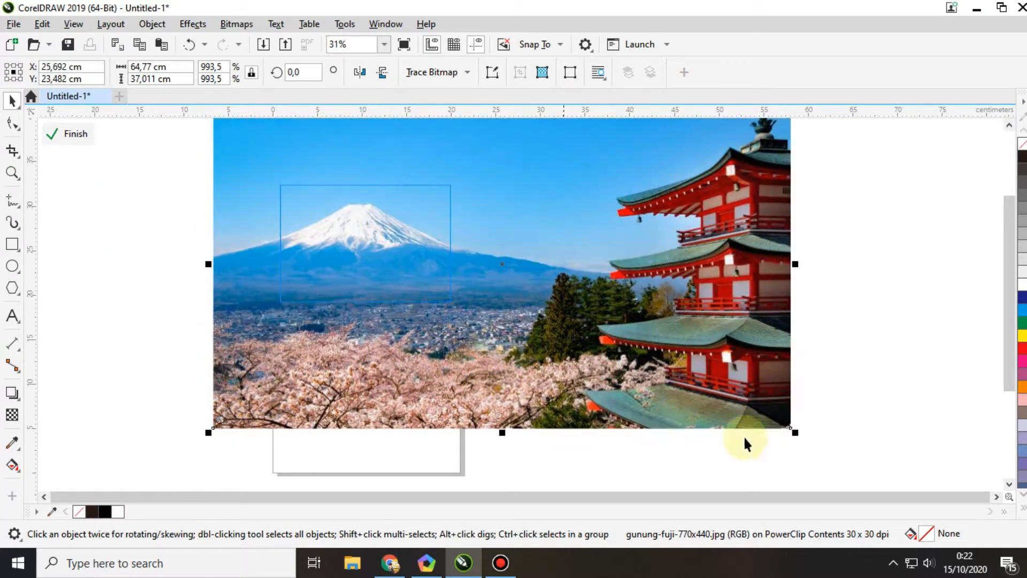
drag(787, 431, 626, 370)
drag(490, 276, 521, 287)
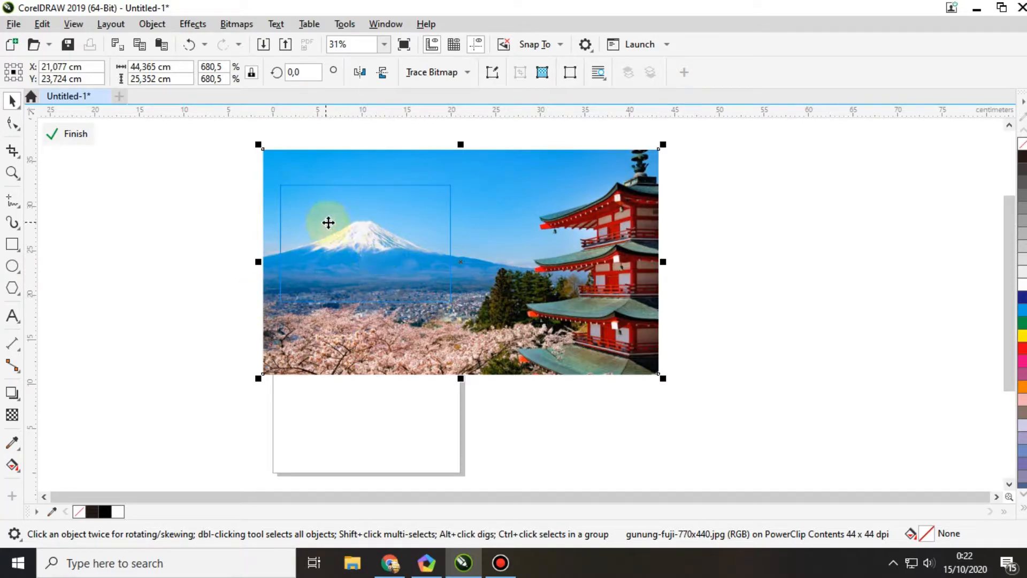
Step: Check the mountain's position in the frame, finish editing the PowerClip and deselect it
scroll(335, 227, up, 2)
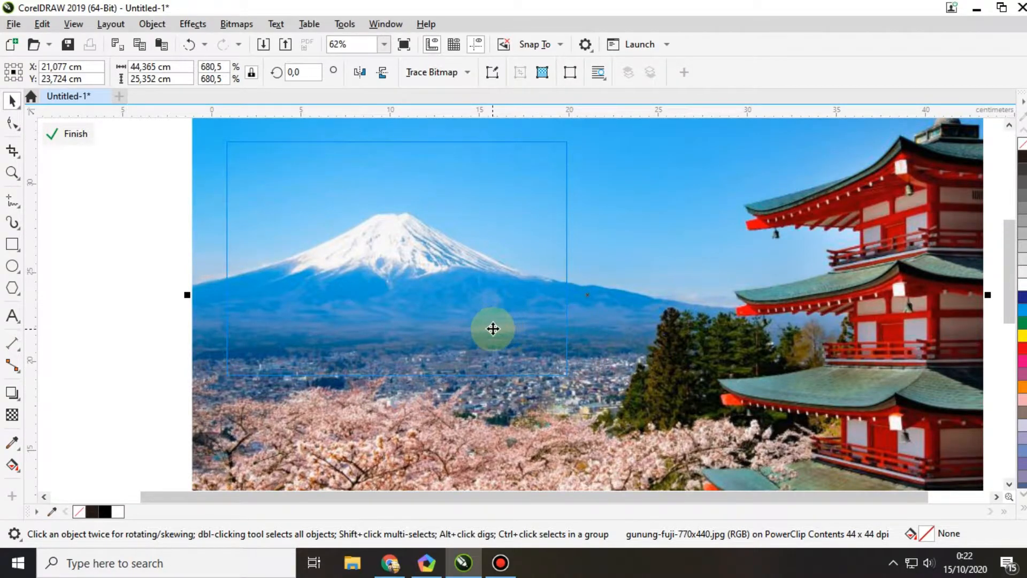
scroll(380, 300, down, 1)
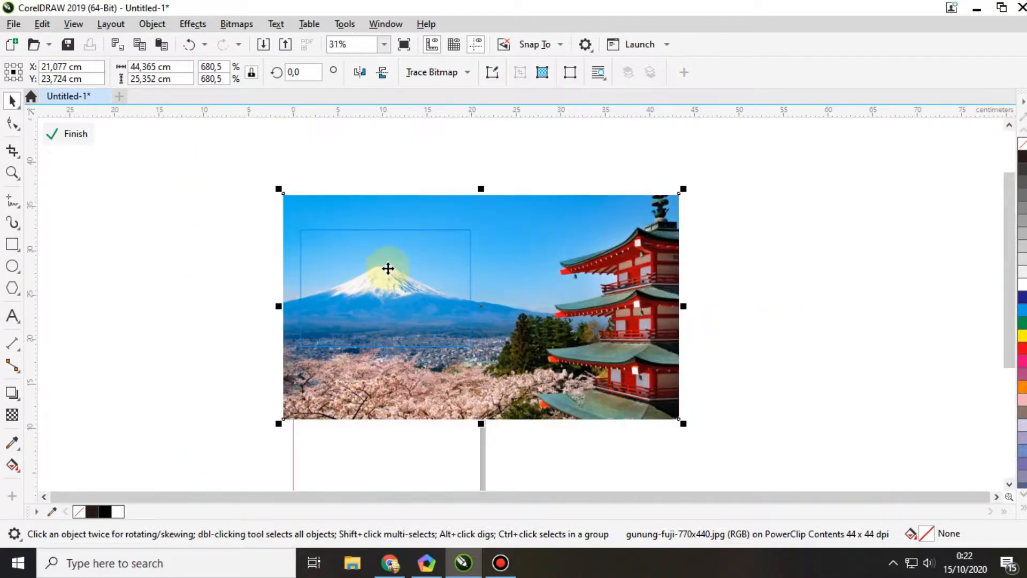
scroll(384, 257, up, 1)
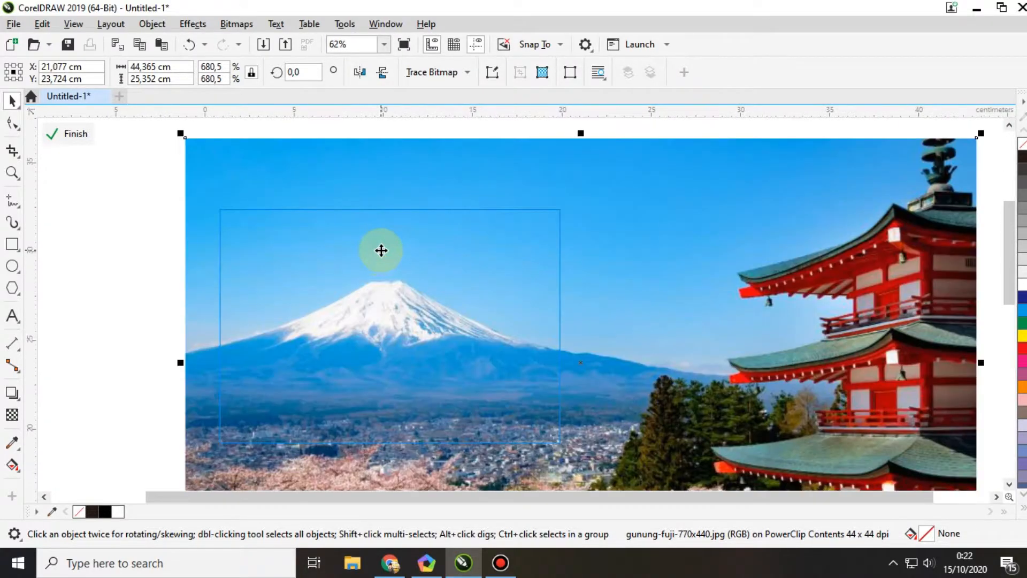
right_click(379, 305)
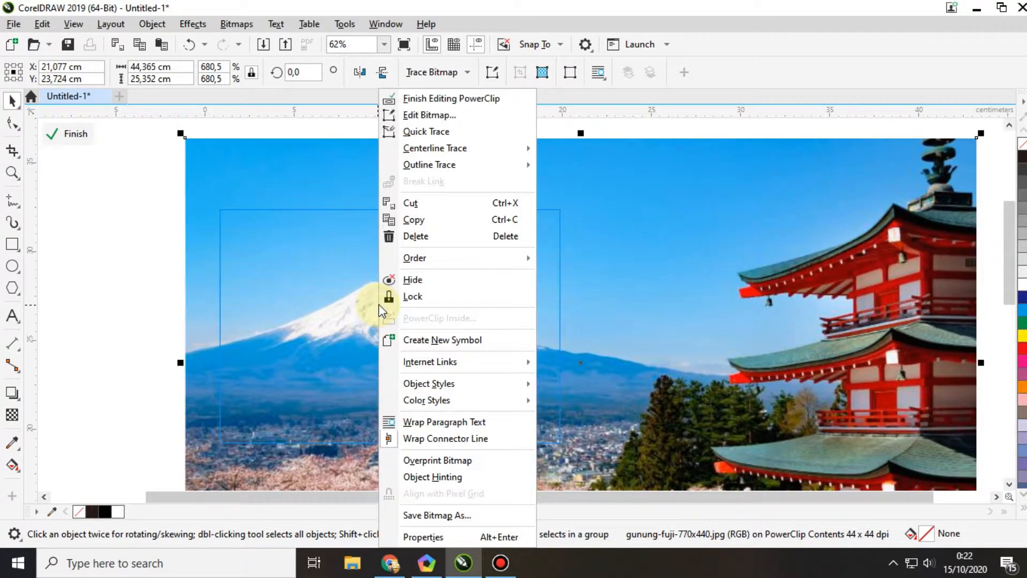
click(463, 108)
scroll(402, 234, down, 1)
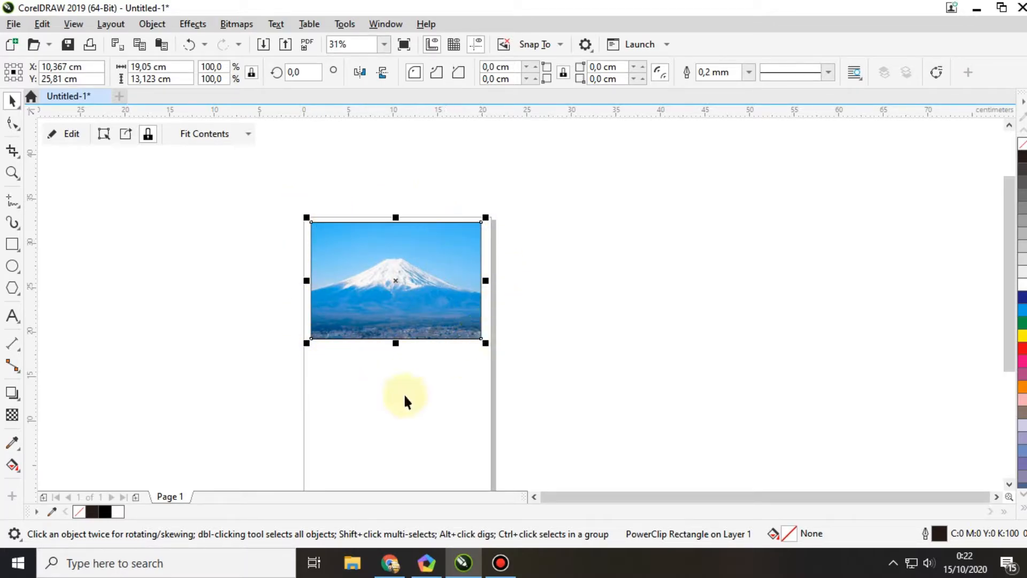
click(396, 420)
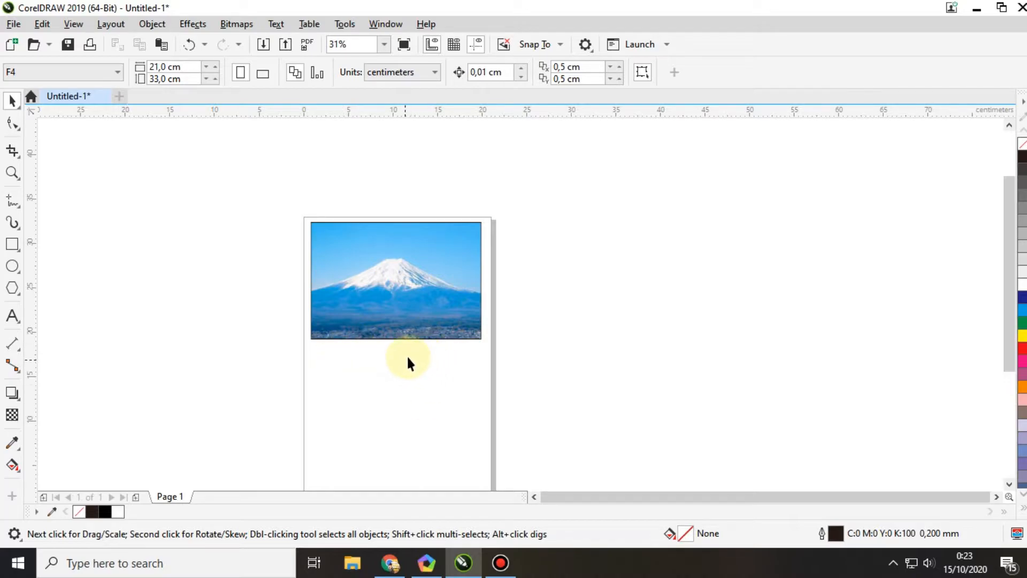
Step: Delete the PowerClip rectangle with its photo from the page
click(422, 254)
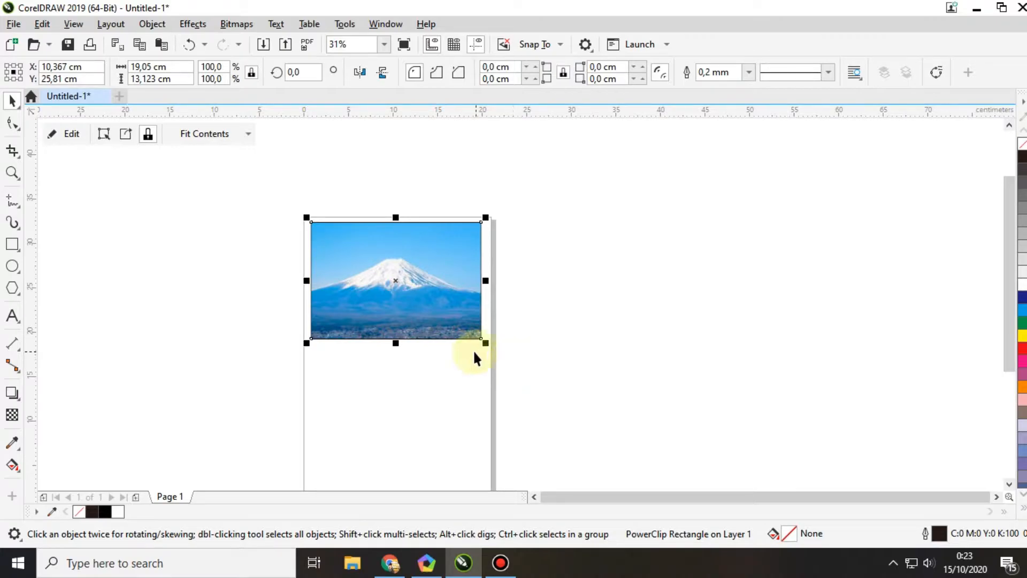
click(418, 385)
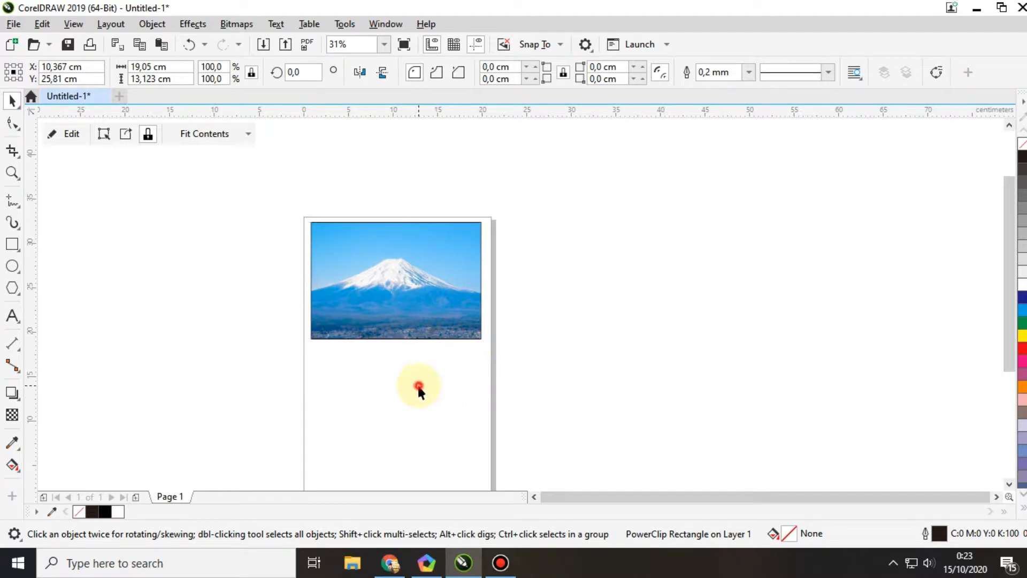
click(391, 267)
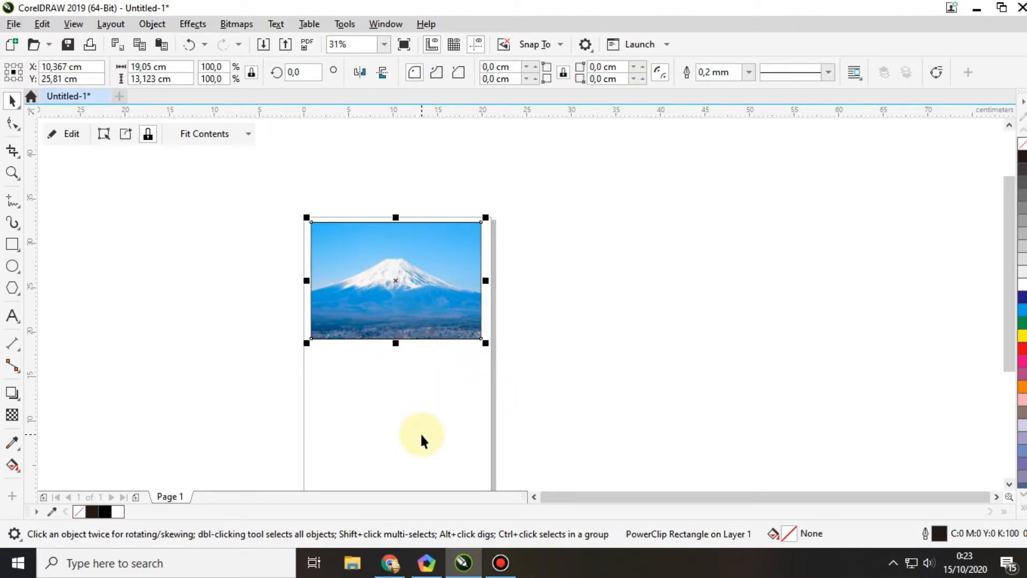
key(Delete)
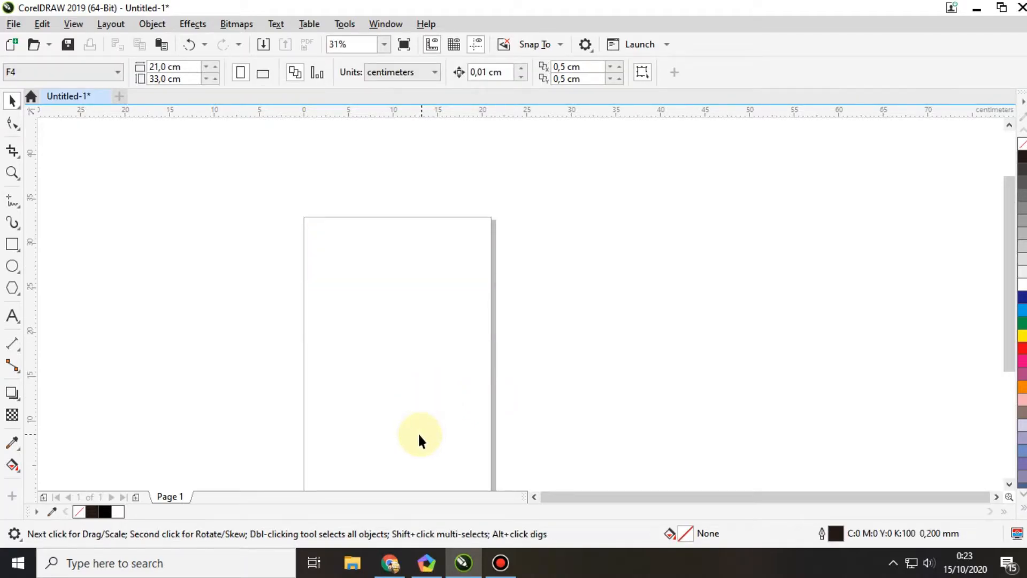
Step: Import gunung-fuji-770x440.jpg, enlarge it to about 38.7 × 22.1 cm and place it to the right of the page
click(12, 24)
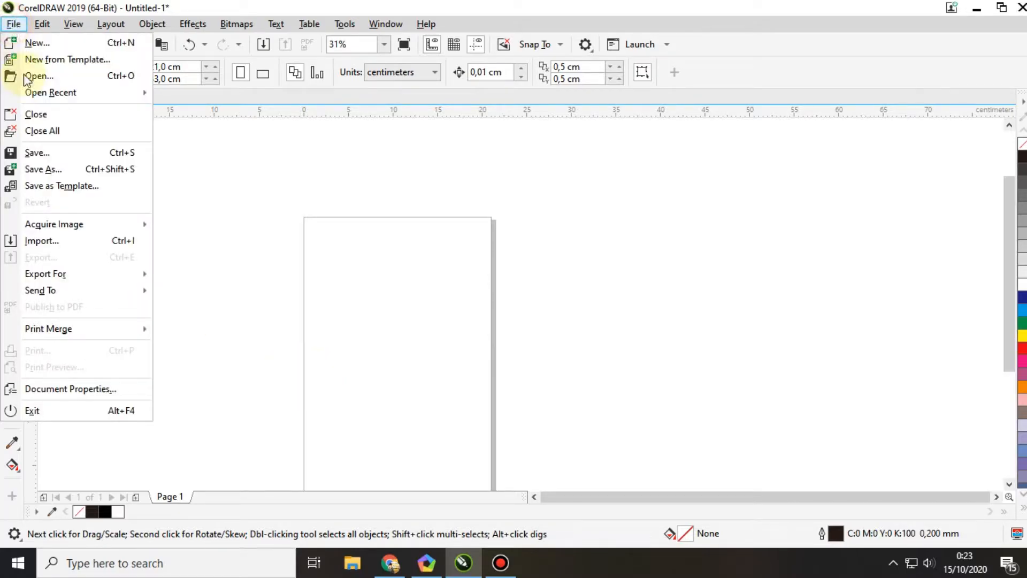
click(53, 248)
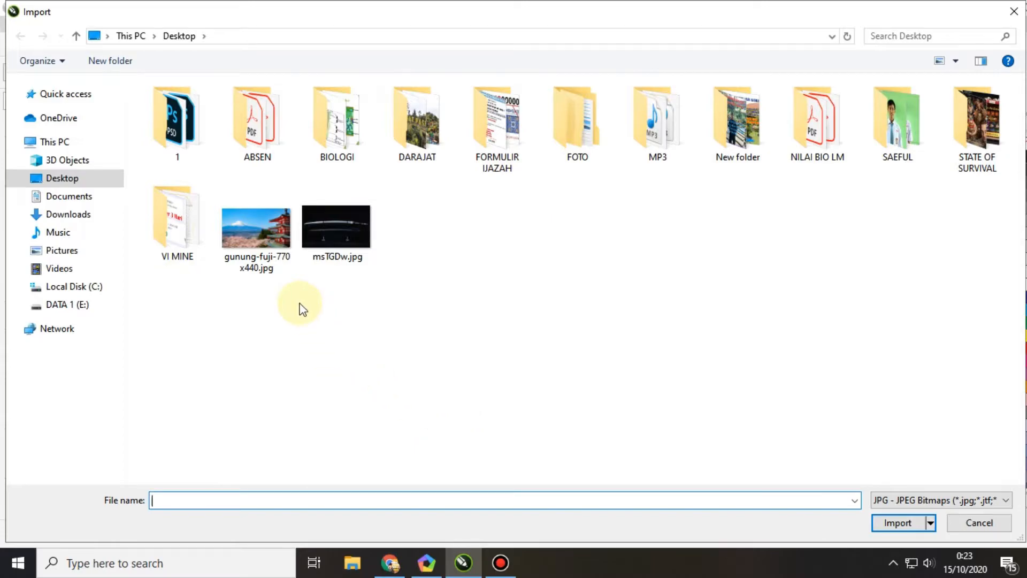
double_click(249, 229)
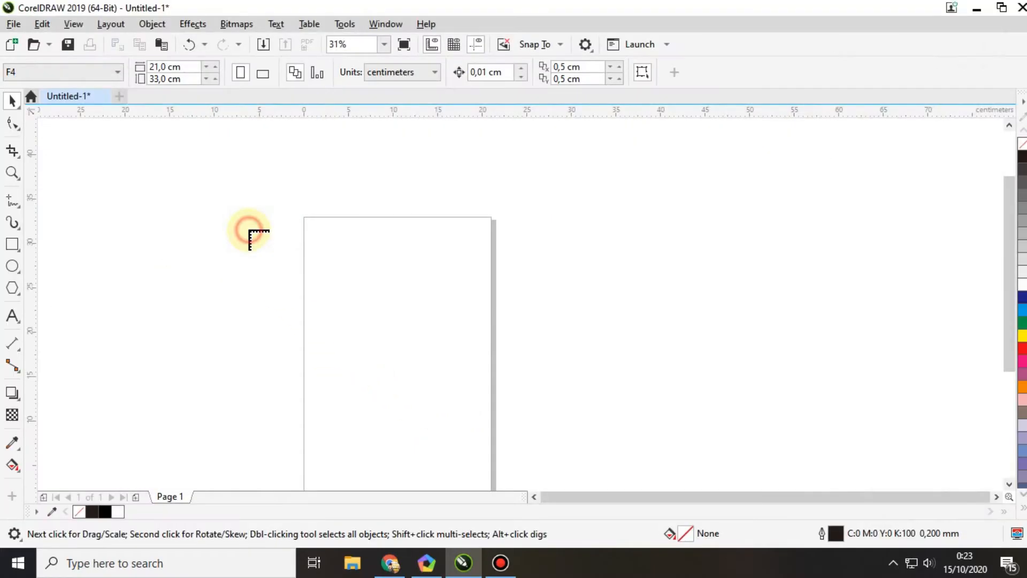
click(325, 246)
drag(387, 285, 669, 443)
drag(479, 360, 688, 338)
scroll(541, 215, down, 1)
scroll(528, 234, up, 1)
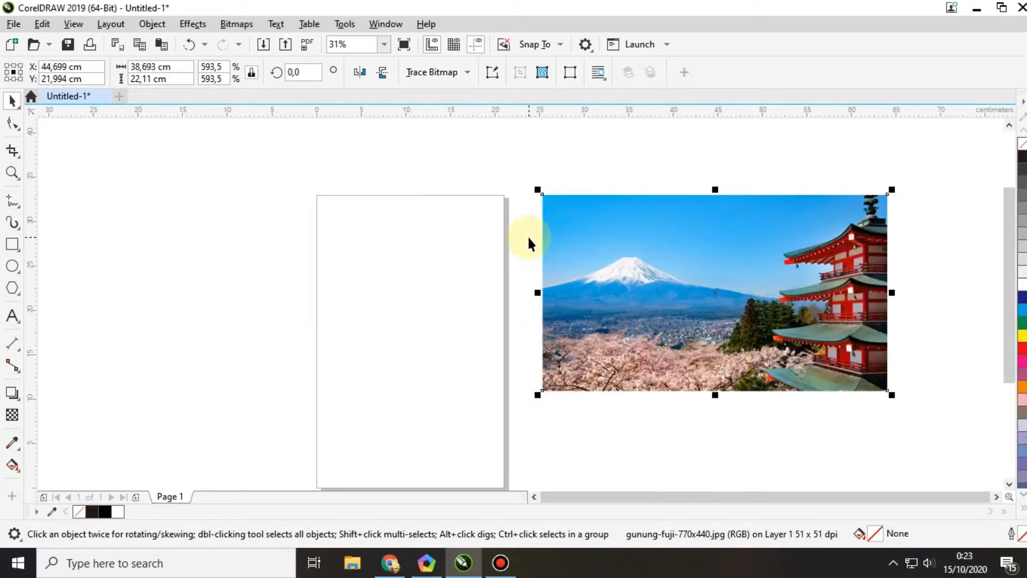
Step: Draw a rectangle about 19.6 × 13 cm across the upper part of the page
click(13, 246)
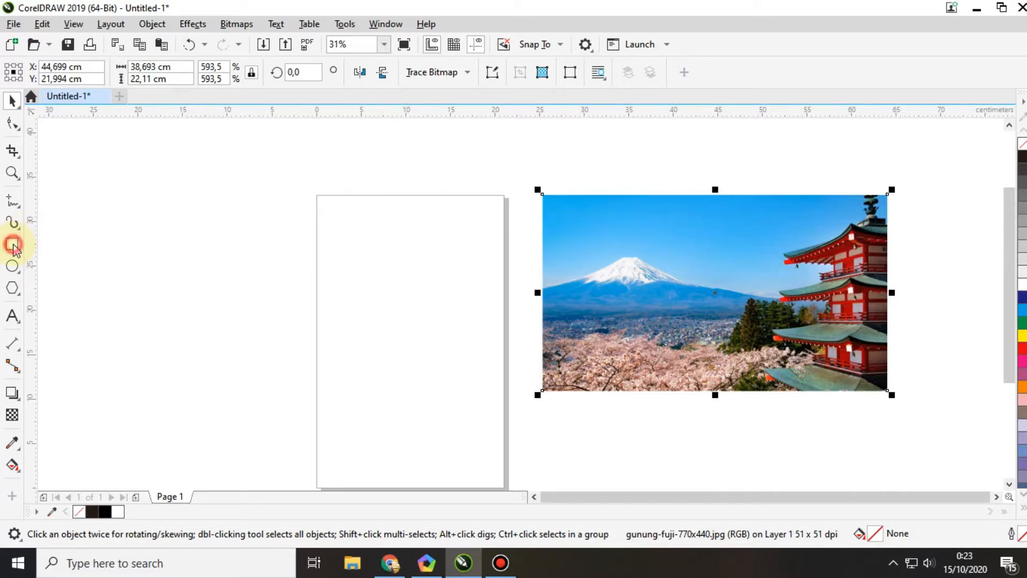
drag(321, 201, 495, 316)
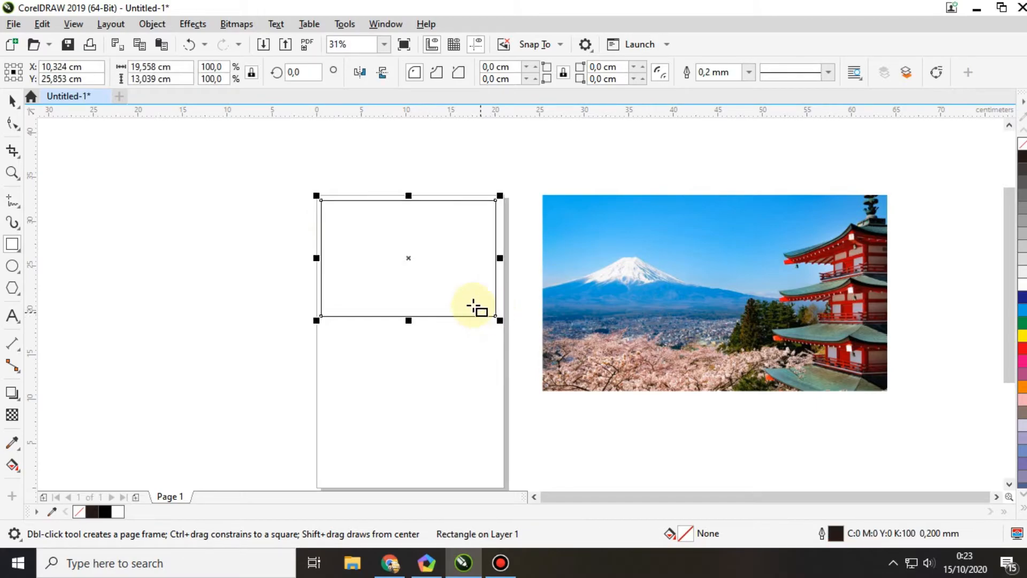
click(11, 101)
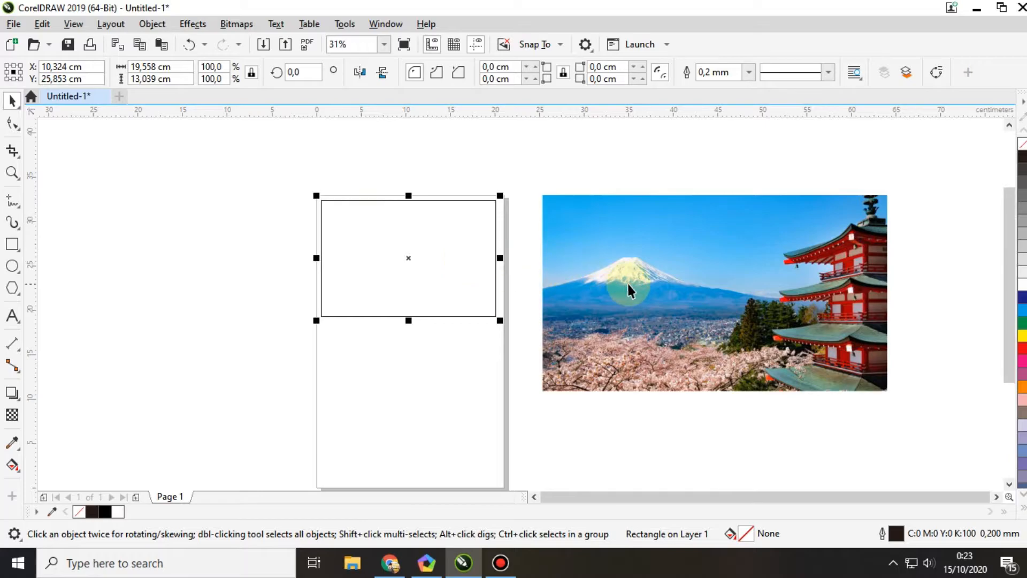
Step: Place the Mount Fuji photo inside the rectangle as a PowerClip
click(659, 277)
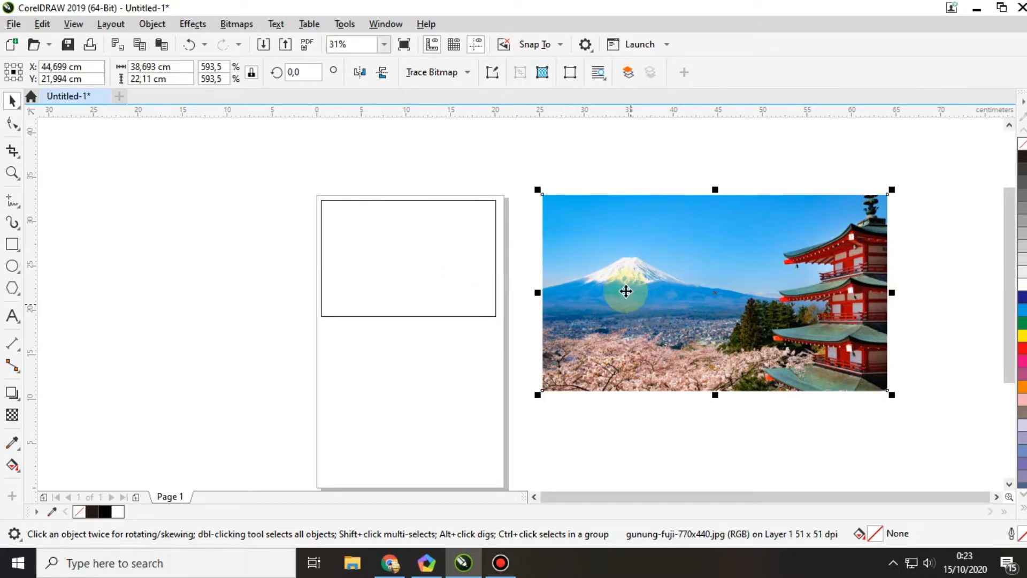
click(153, 25)
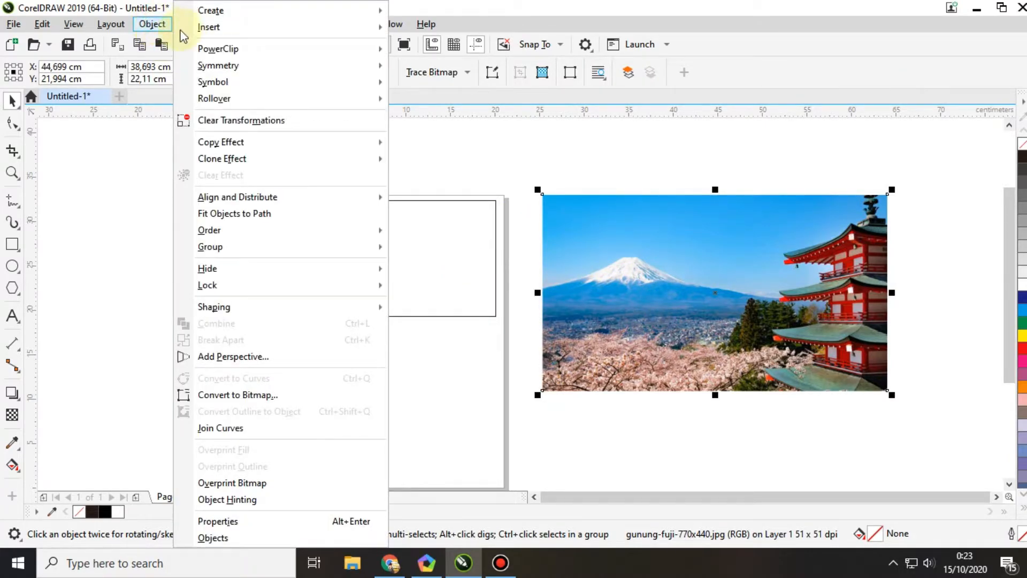
mouse_move(217, 53)
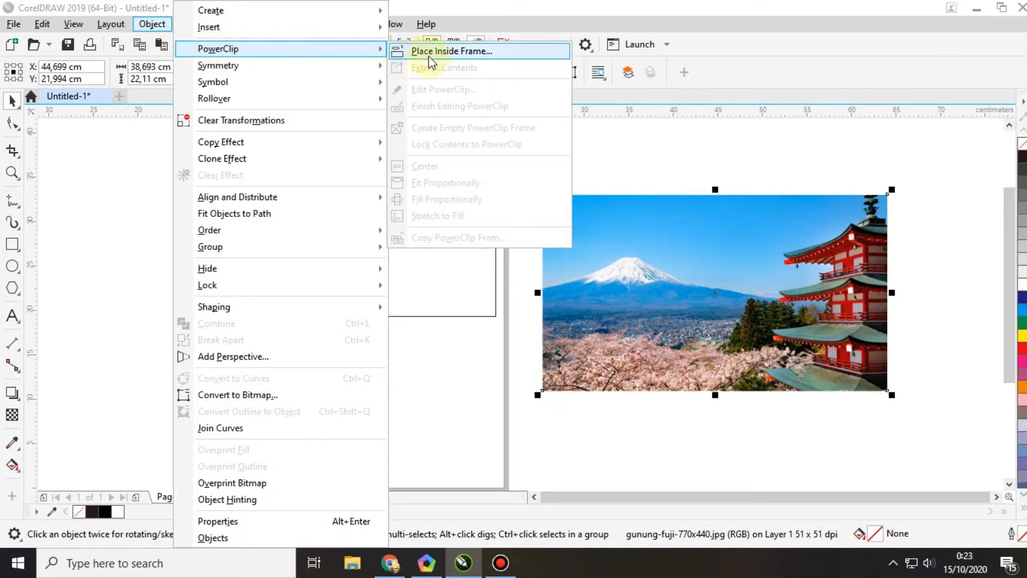
click(496, 53)
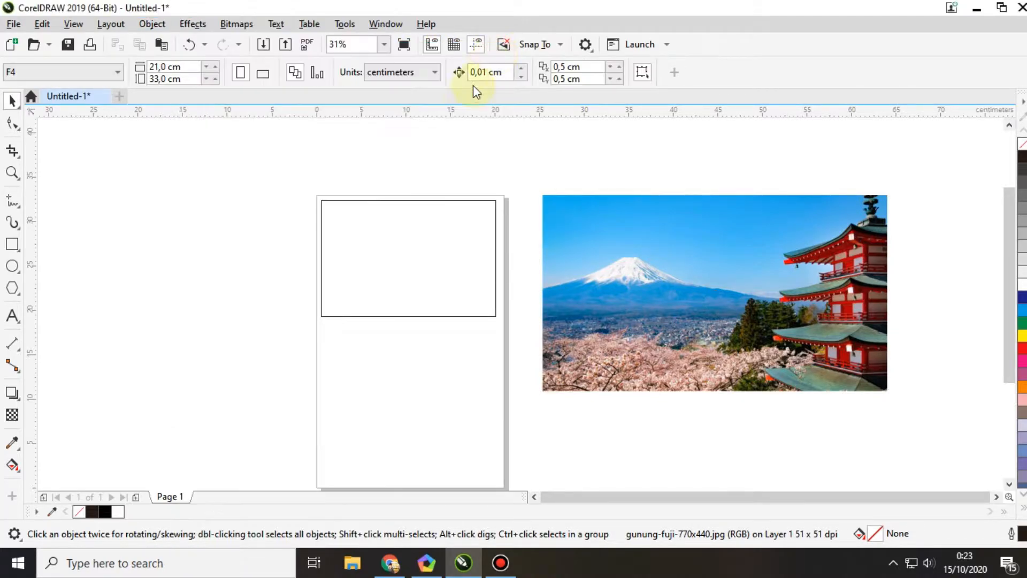
click(384, 255)
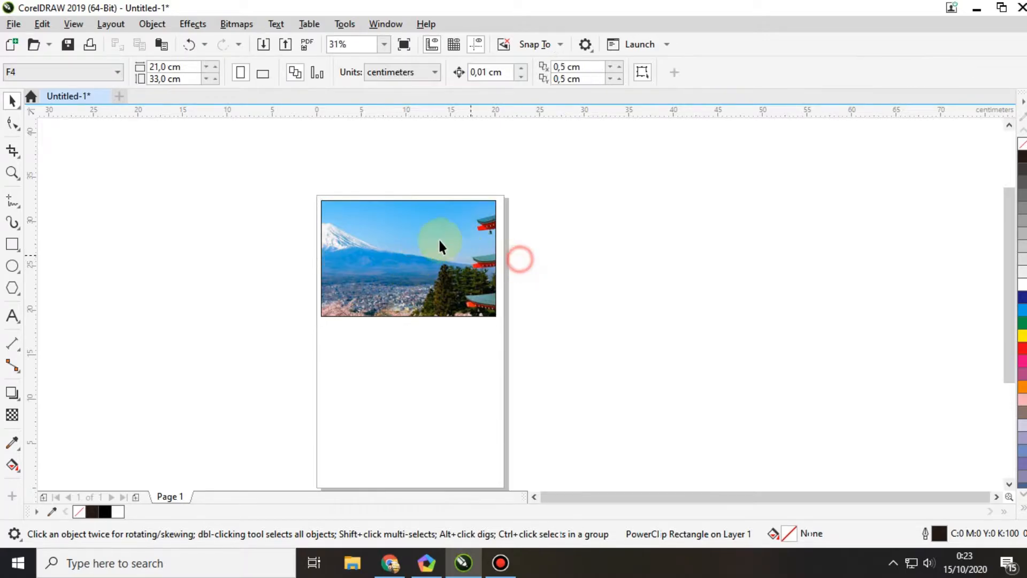
Step: Edit the PowerClip contents, scaling the photo to about 33.4 × 19.1 cm and positioning it so the mountain is centred in the rectangle
scroll(407, 229, up, 2)
right_click(390, 251)
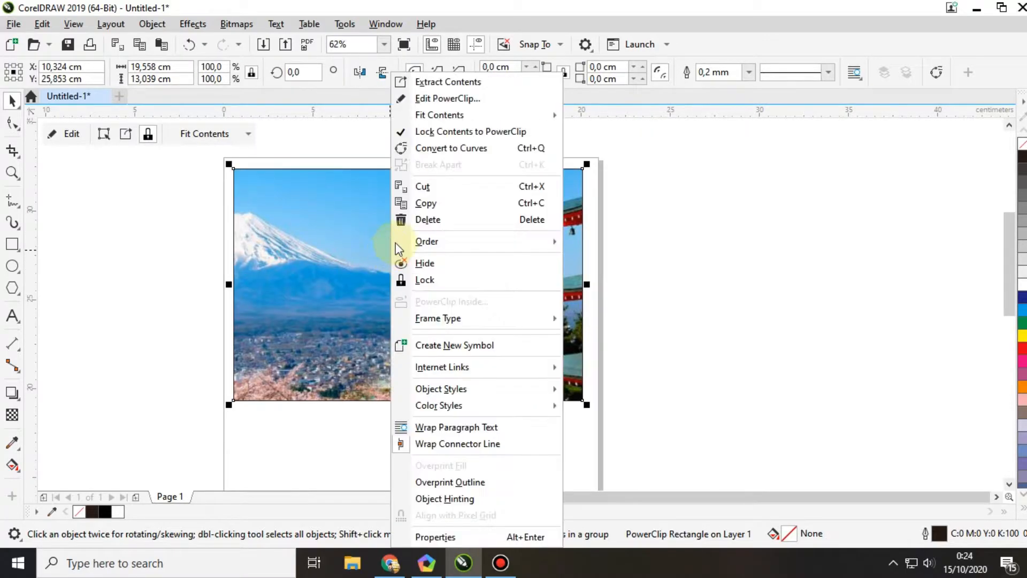
click(461, 102)
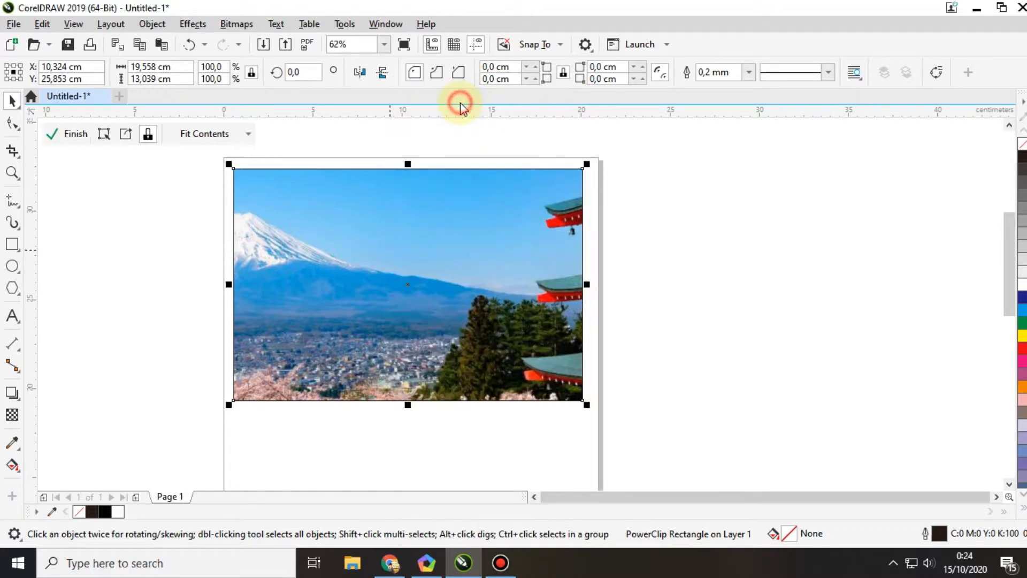
scroll(471, 168, down, 2)
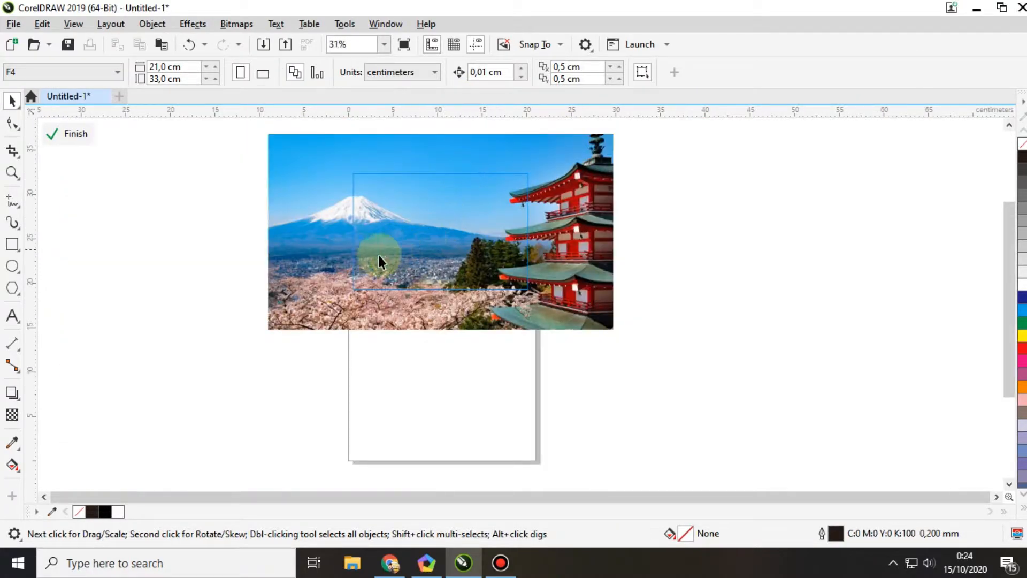
click(295, 327)
drag(264, 335, 338, 323)
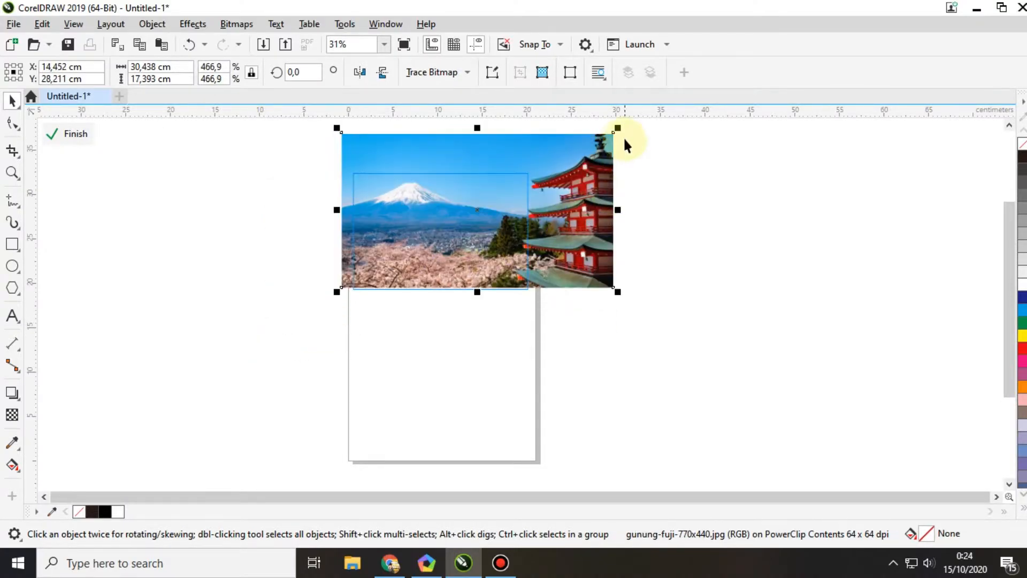
drag(525, 207, 532, 221)
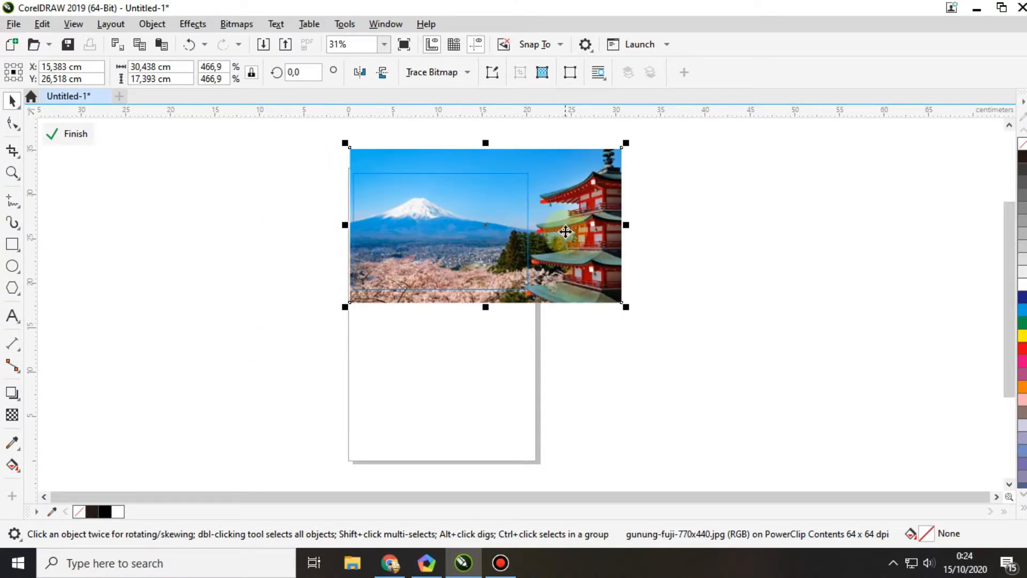
drag(624, 307, 651, 327)
click(577, 271)
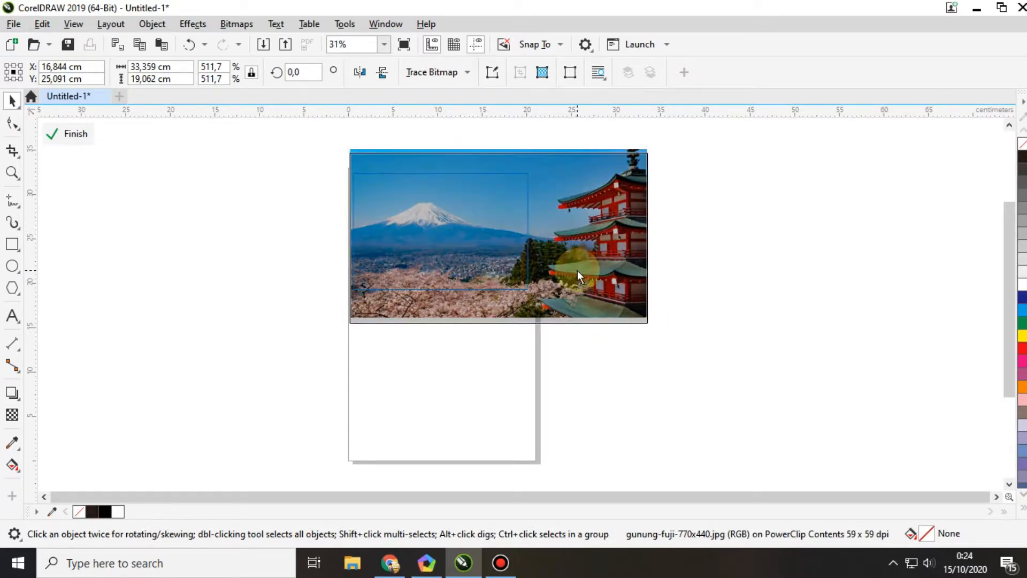
Step: Finish editing the PowerClip, deselect it and check the cropped photo
right_click(454, 233)
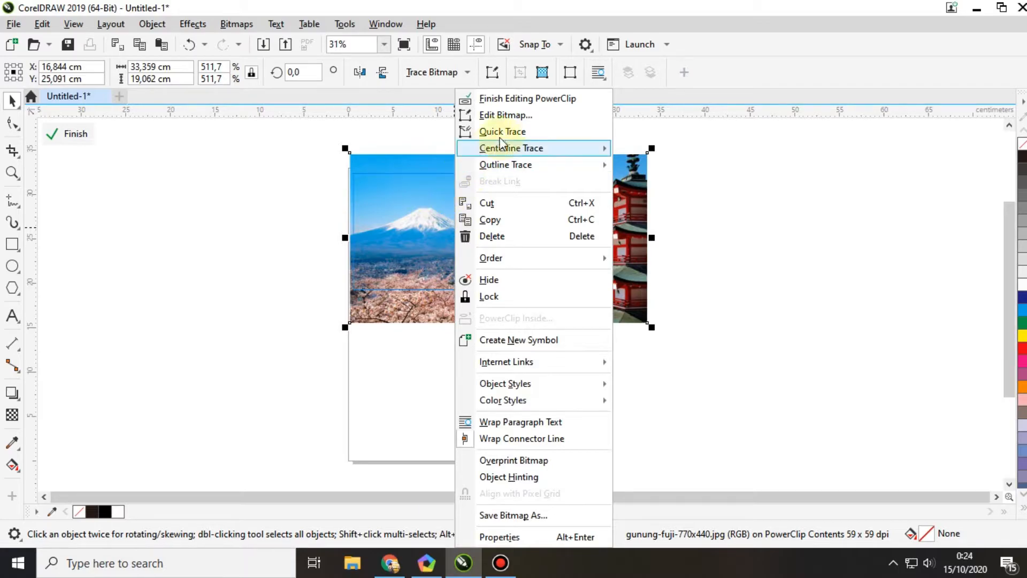
click(519, 99)
click(578, 275)
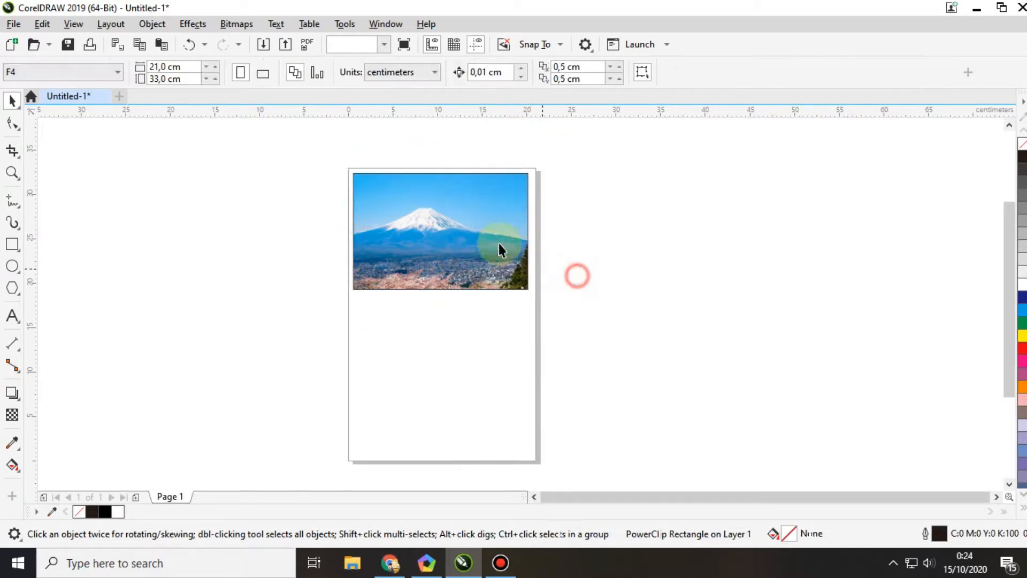
scroll(455, 209, up, 2)
scroll(361, 257, down, 2)
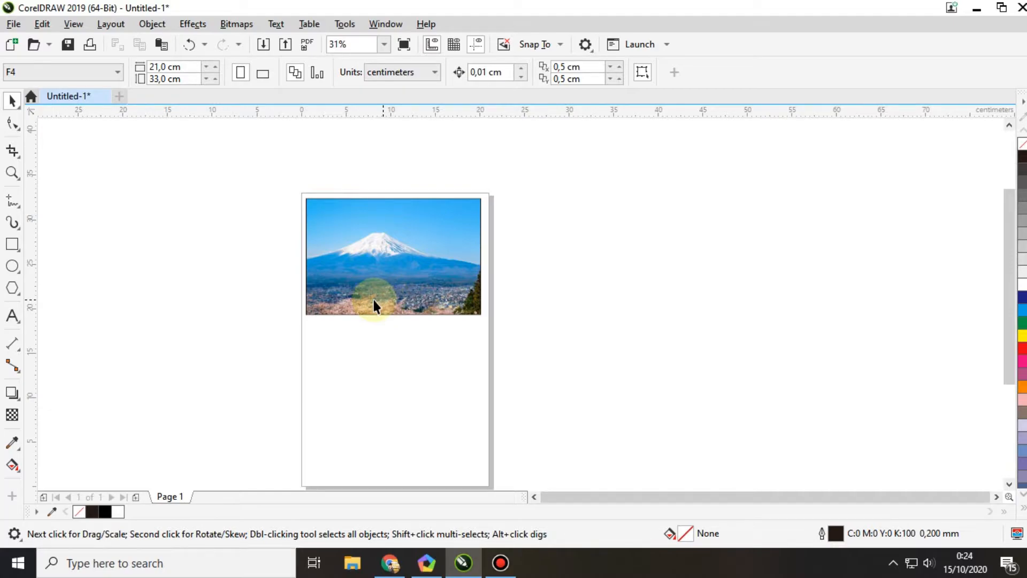
Step: Draw a trial ellipse about 9.1 × 9.8 cm to the left of the page and delete it
click(12, 266)
drag(112, 222, 203, 317)
key(Delete)
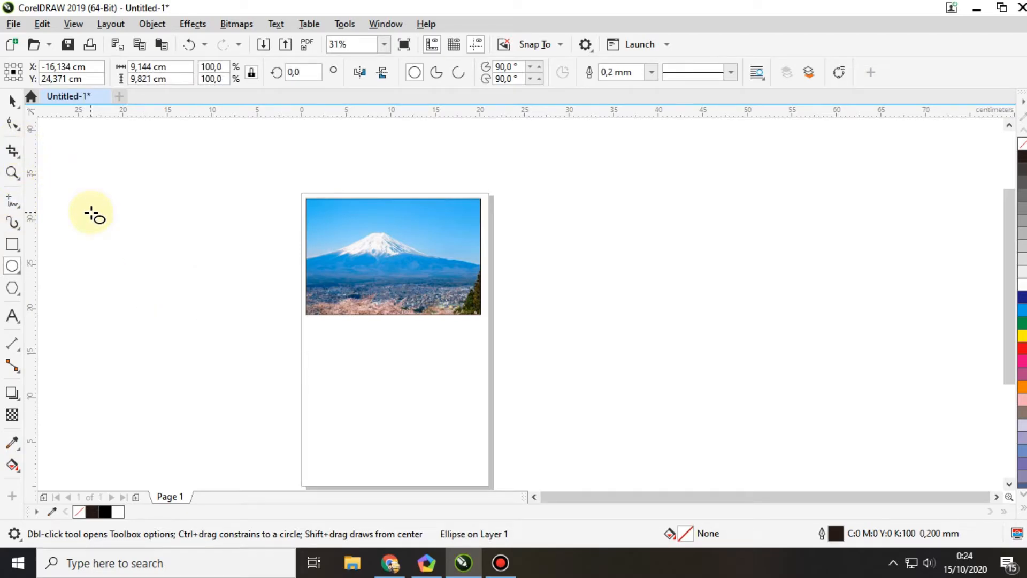
Step: Delete the PowerClip rectangle and its Mount Fuji photo to clear the page
click(12, 100)
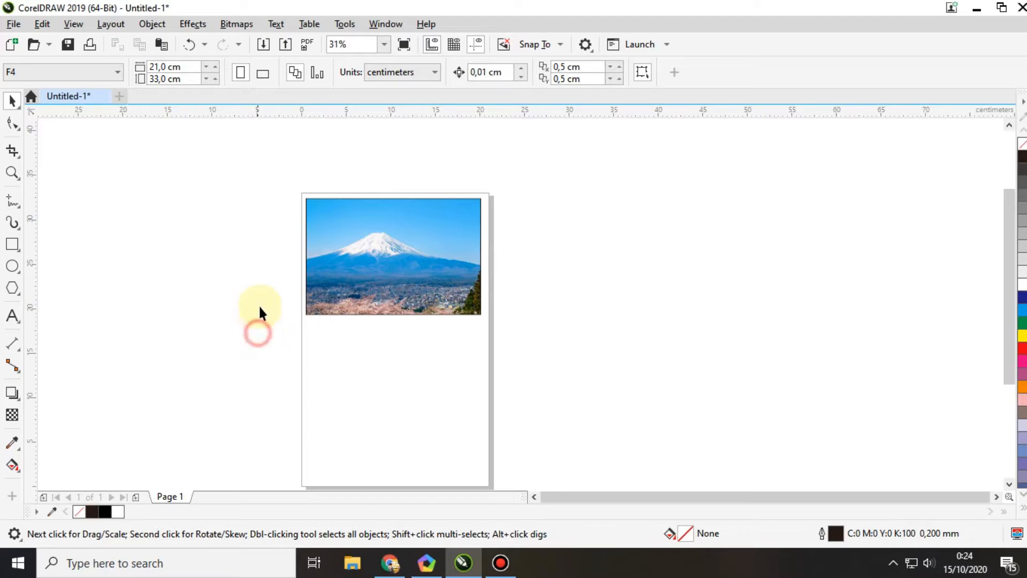
click(387, 247)
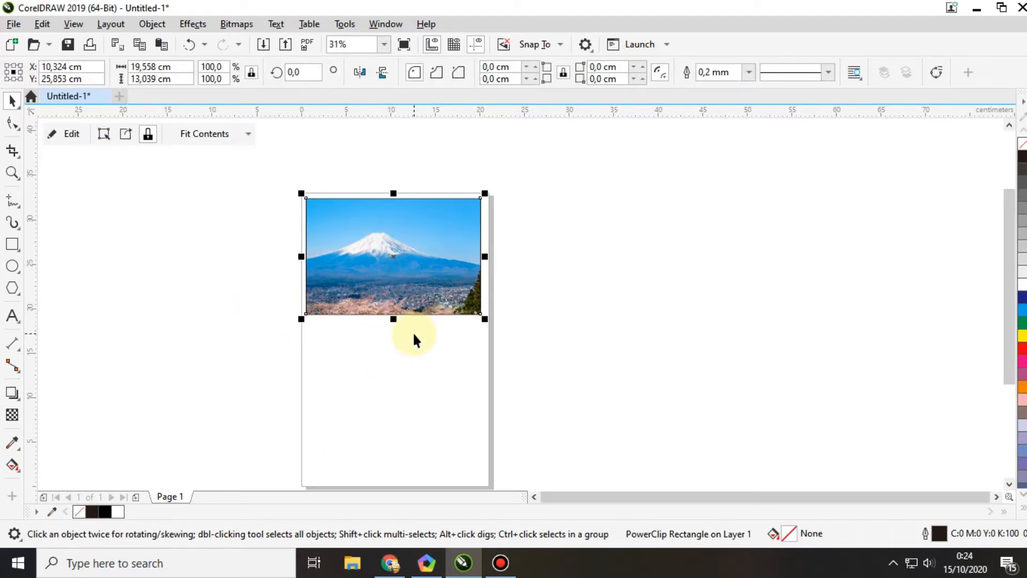
key(Delete)
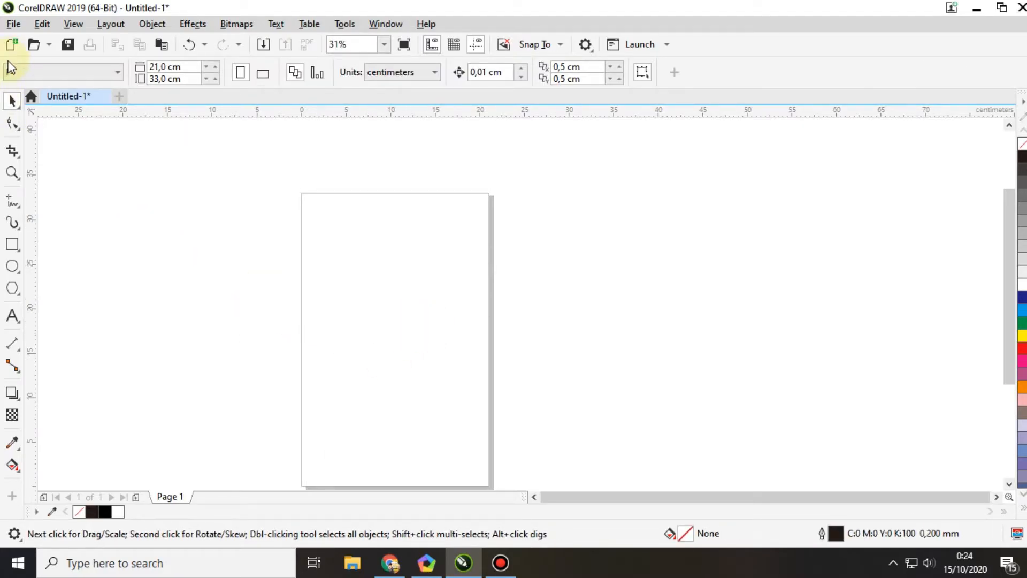
Step: Import gunung-fuji-770x440.jpg and msTGDw.jpg together, placing the Fuji photo on the page and the sword photo to its right
click(14, 24)
click(44, 240)
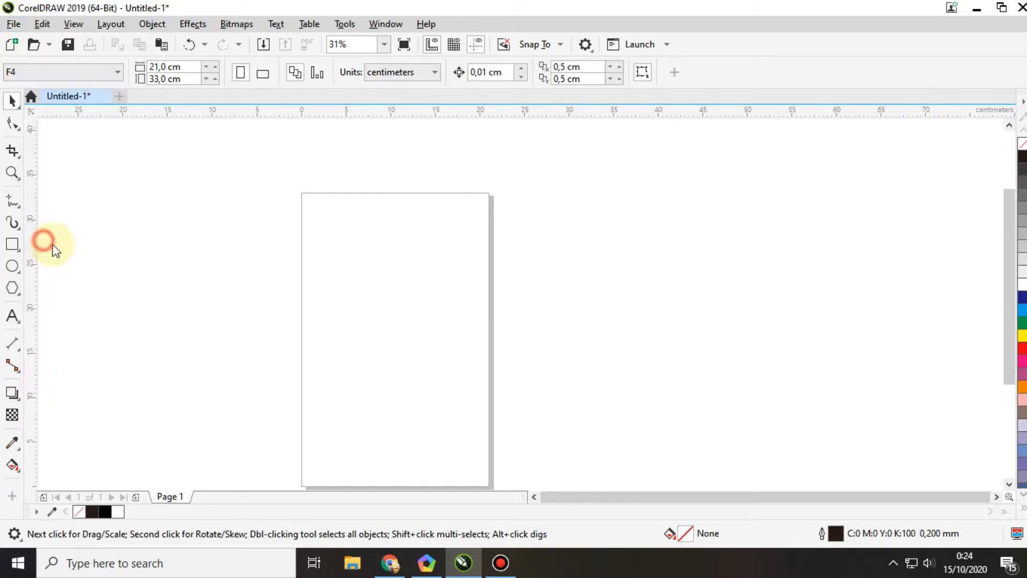
drag(249, 300, 409, 203)
click(227, 325)
drag(259, 345, 396, 216)
click(265, 359)
drag(255, 321, 412, 236)
click(898, 523)
click(359, 239)
click(550, 249)
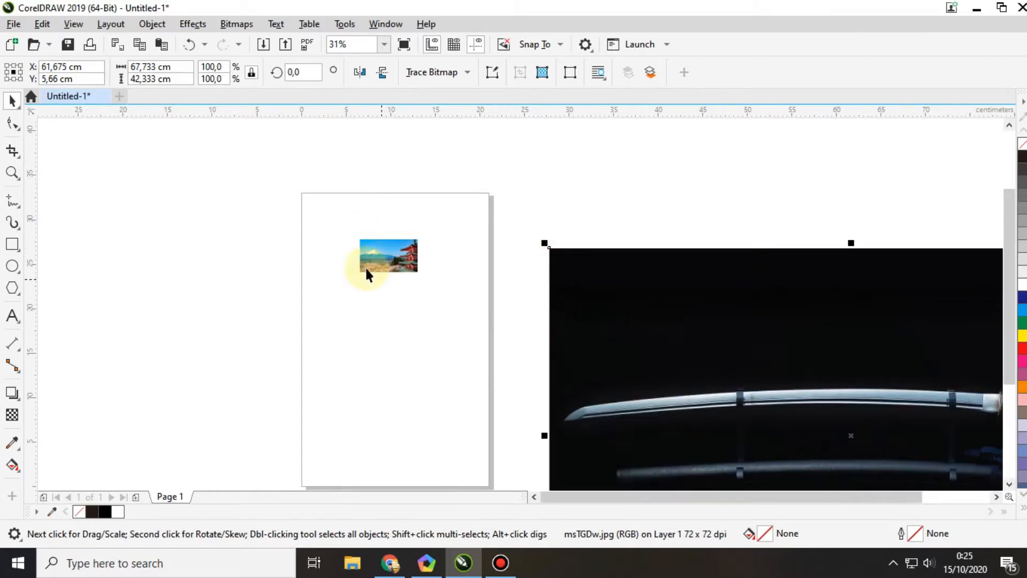
Step: Enlarge the Mount Fuji photo and move it across the page's left edge
click(382, 260)
drag(426, 279, 524, 384)
drag(480, 303, 360, 290)
Step: Scale the sword photo down and position it just to the right of the page, near its upper edge
drag(732, 386, 565, 258)
drag(457, 171, 463, 210)
drag(383, 156, 694, 353)
drag(787, 413, 585, 246)
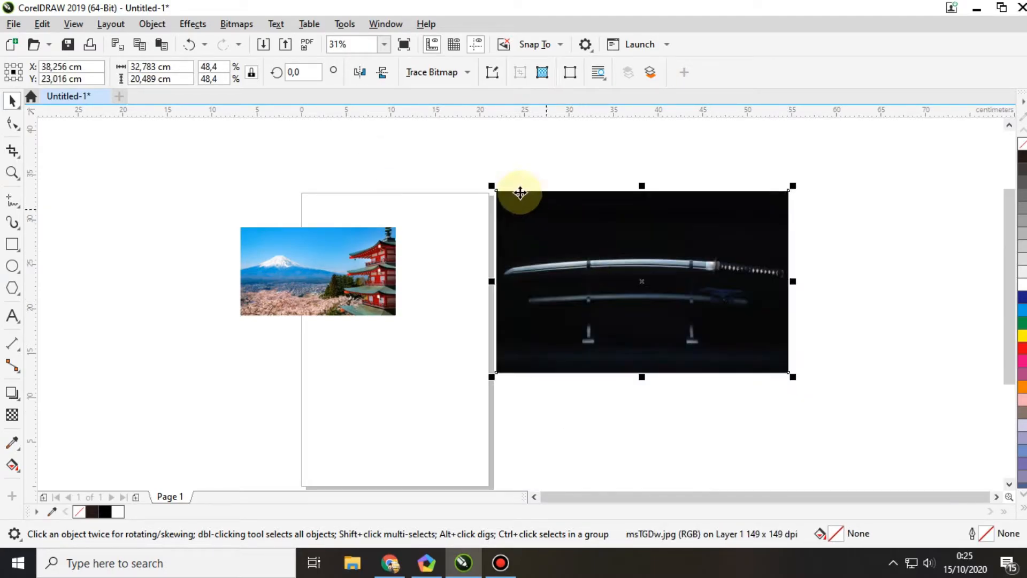
drag(493, 182, 537, 216)
drag(570, 255, 528, 232)
Step: Move the Mount Fuji photo below the sword photo and enlarge it to about 26.8 × 15.3 cm
drag(313, 278, 575, 417)
drag(665, 461, 802, 463)
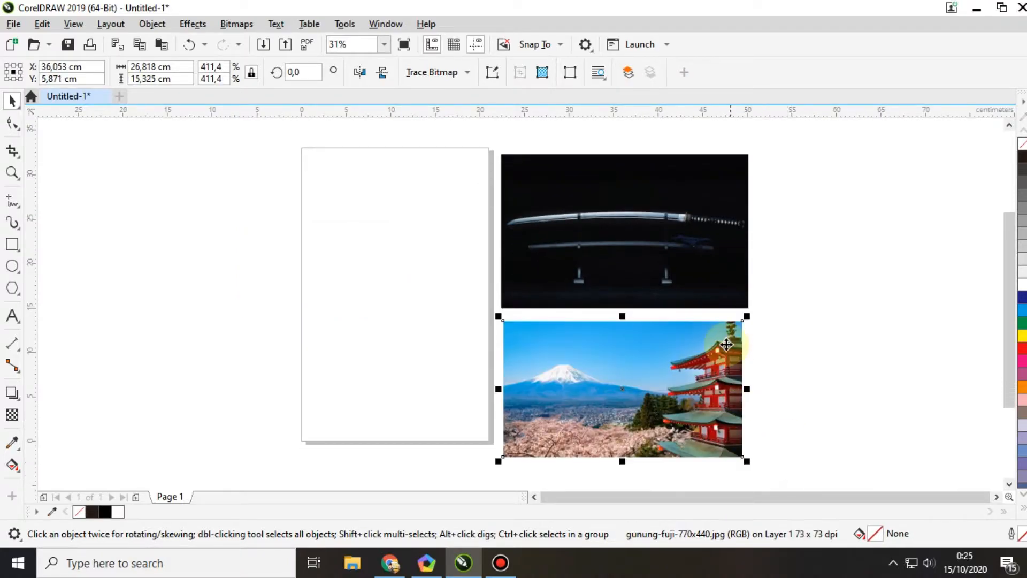
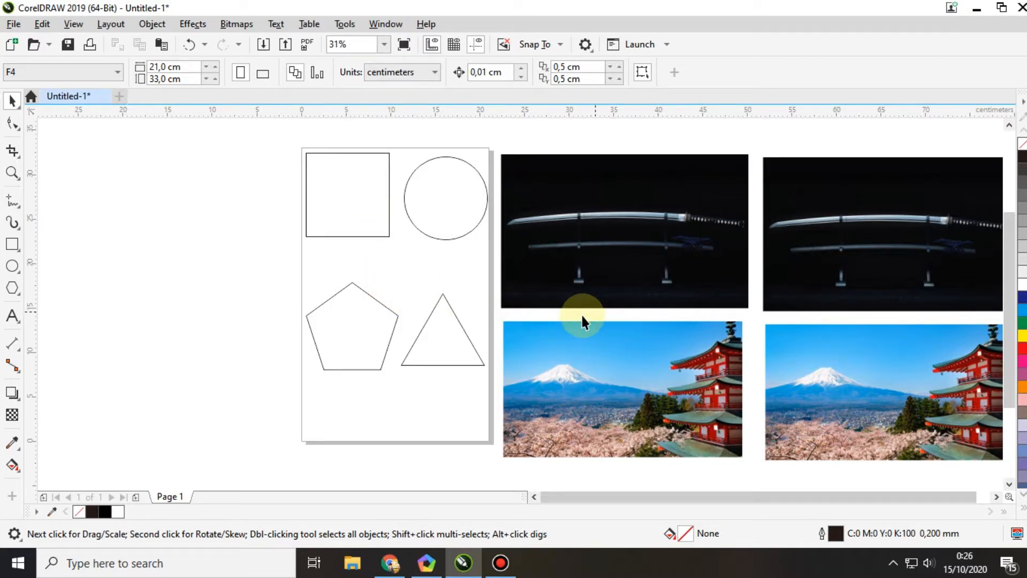
Step: PowerClip the sword photo nearest the page inside the square frame
click(642, 204)
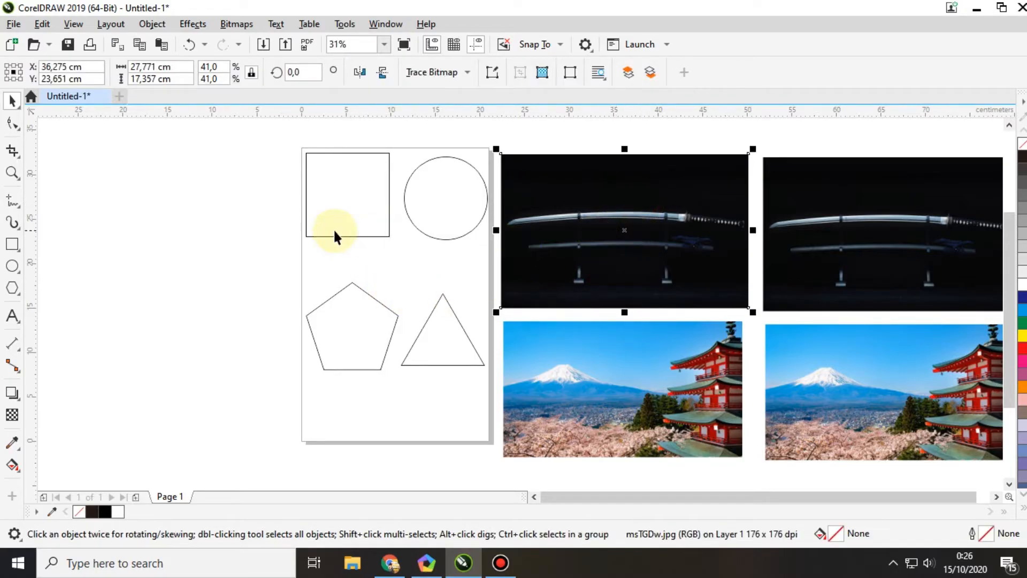
click(335, 195)
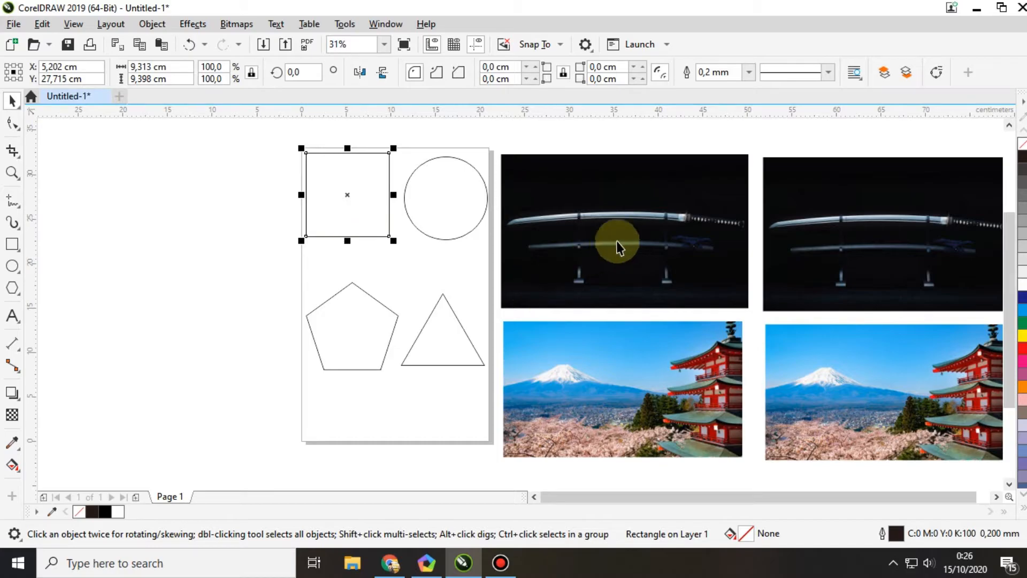
click(630, 228)
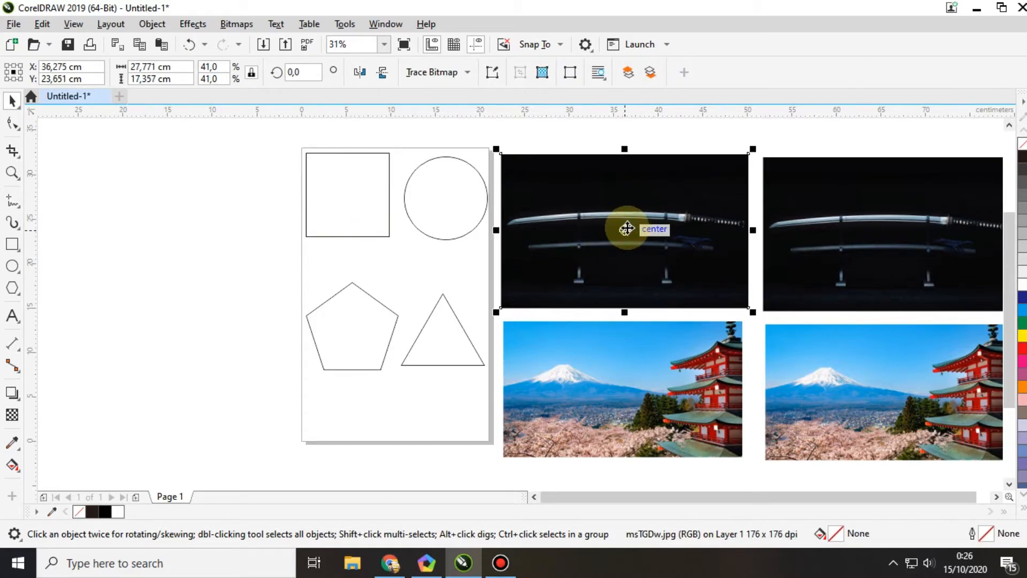
click(151, 25)
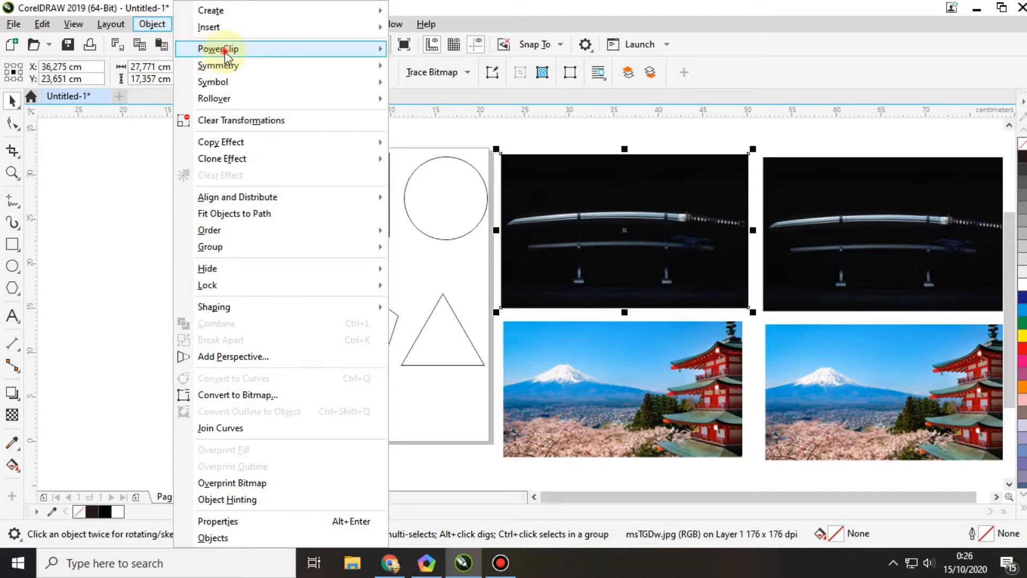
mouse_move(230, 48)
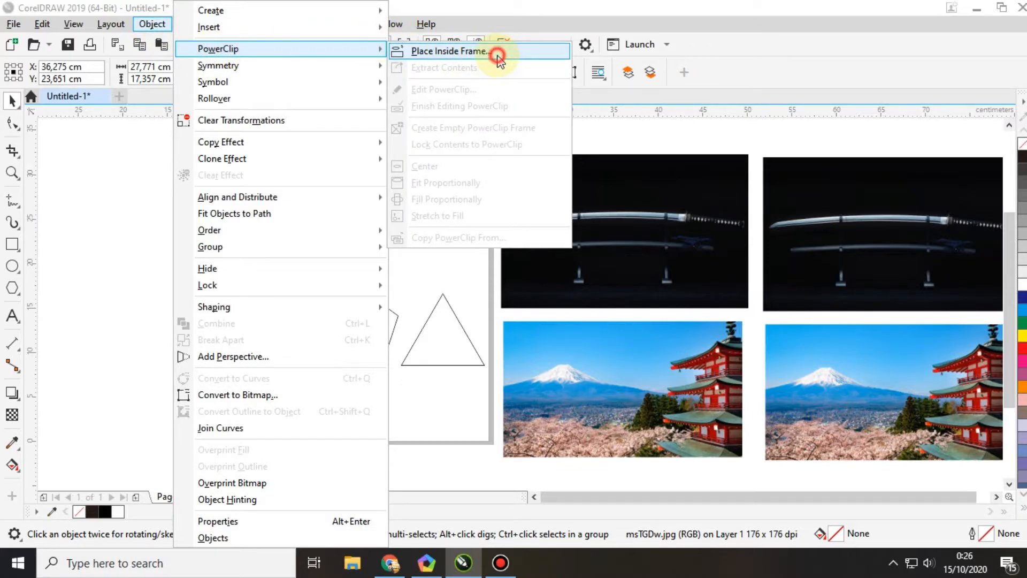
click(498, 55)
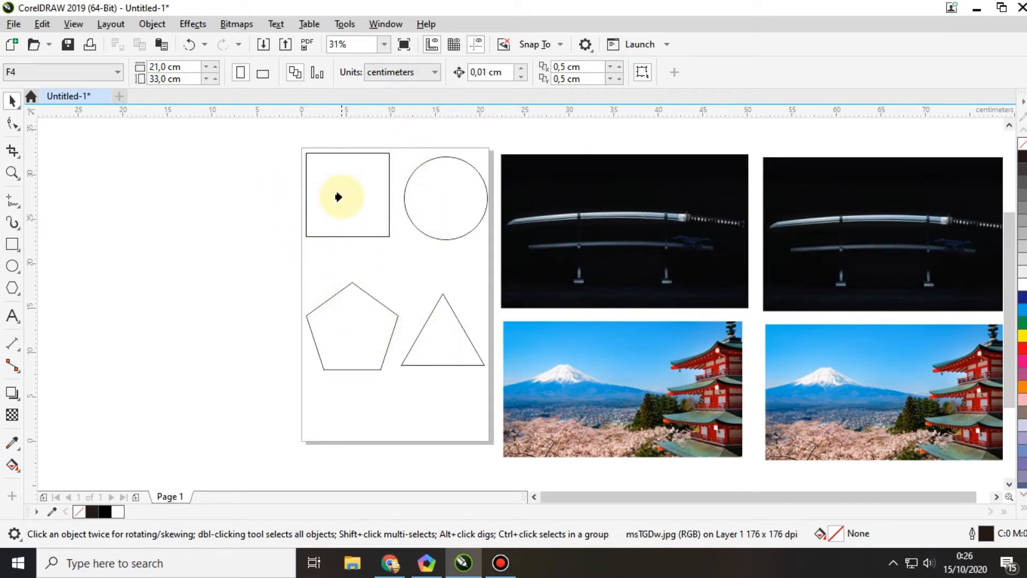
click(342, 199)
click(513, 273)
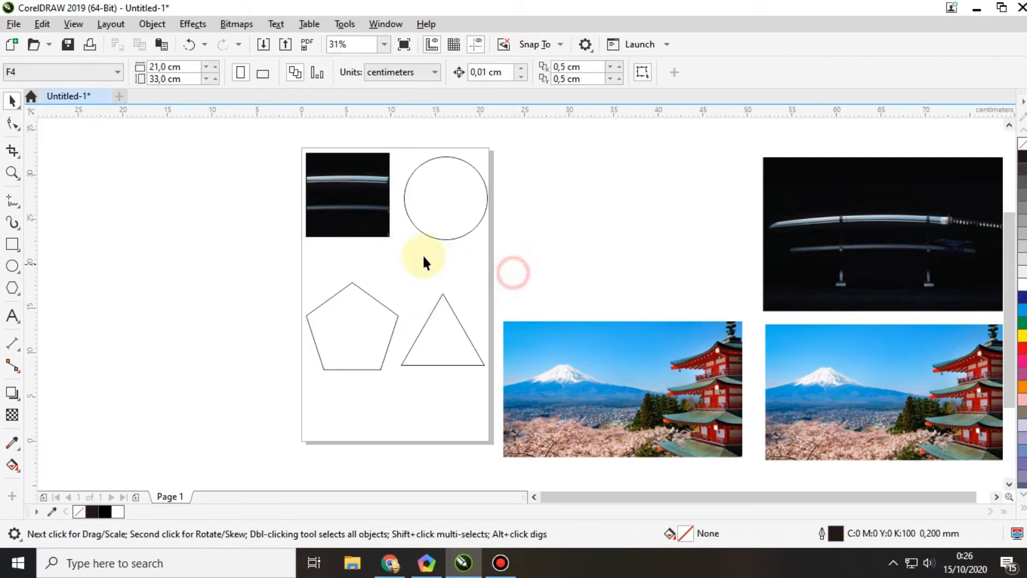
Step: Edit the square's PowerClip contents, scaling the sword photo to about 16.3 × 10.2 cm and shifting it left so the hilt falls inside
right_click(347, 201)
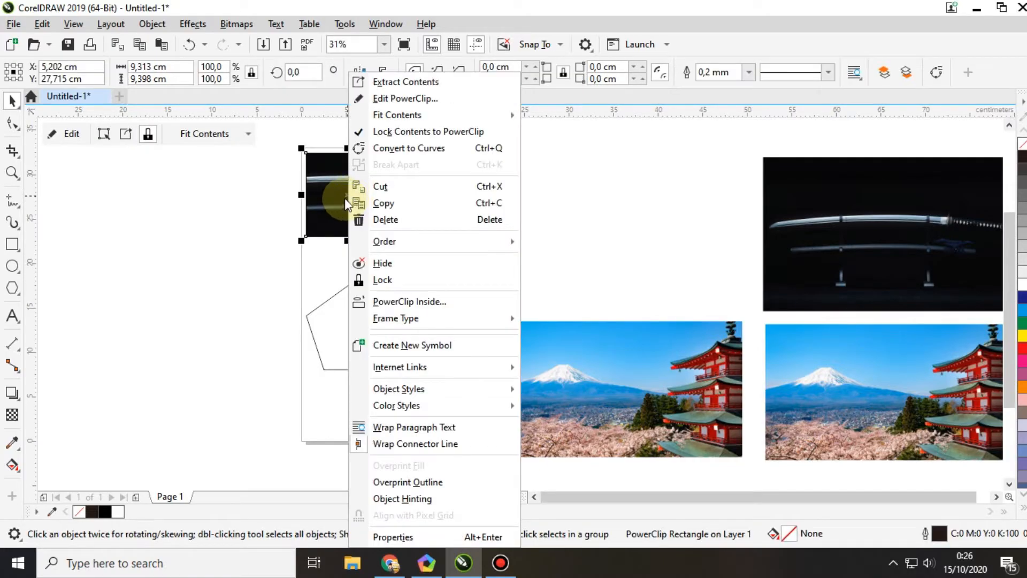
click(392, 99)
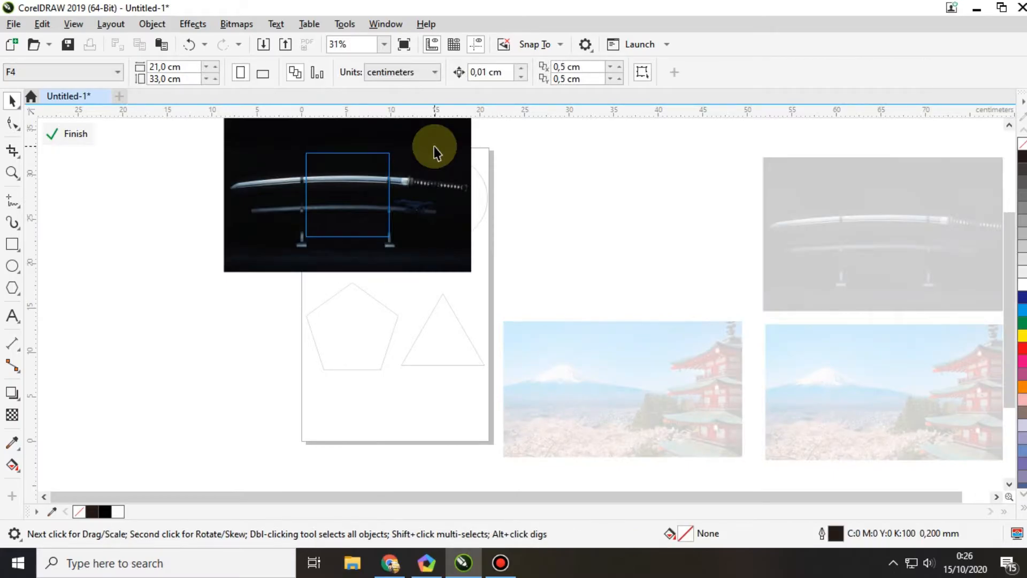
click(436, 159)
drag(470, 273, 429, 246)
drag(434, 139, 425, 144)
drag(262, 251, 272, 245)
drag(391, 201, 364, 202)
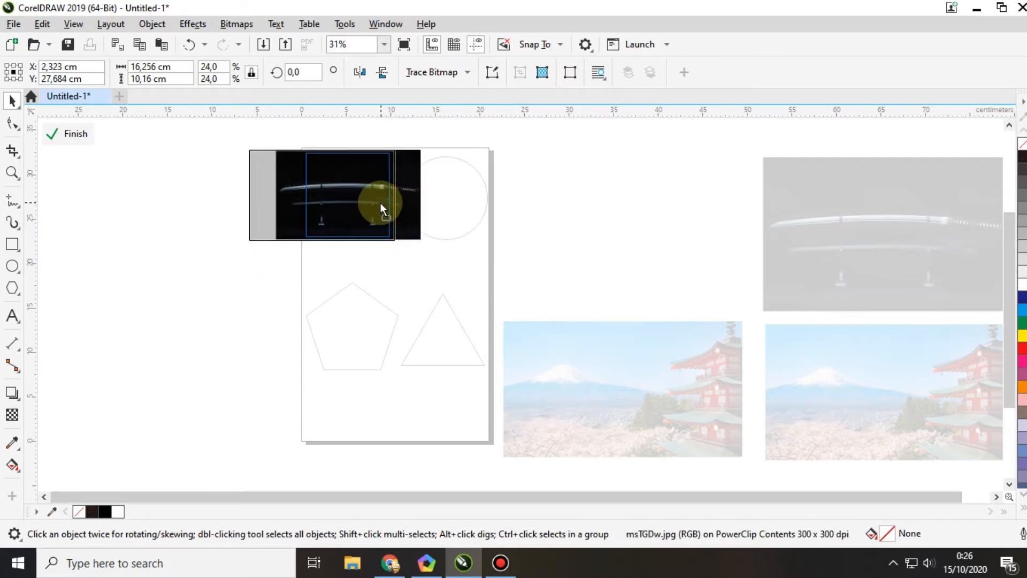
right_click(354, 198)
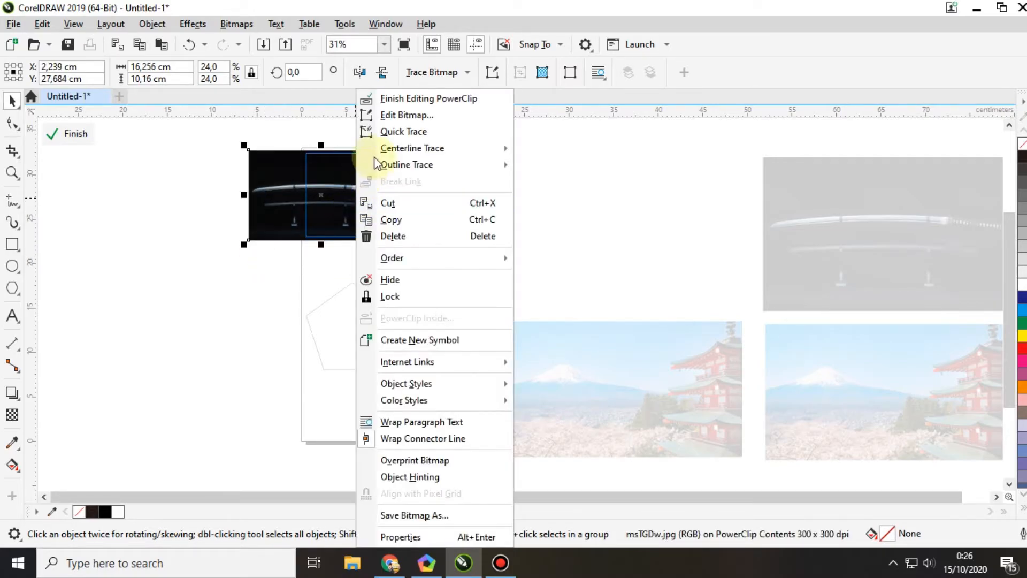
click(412, 99)
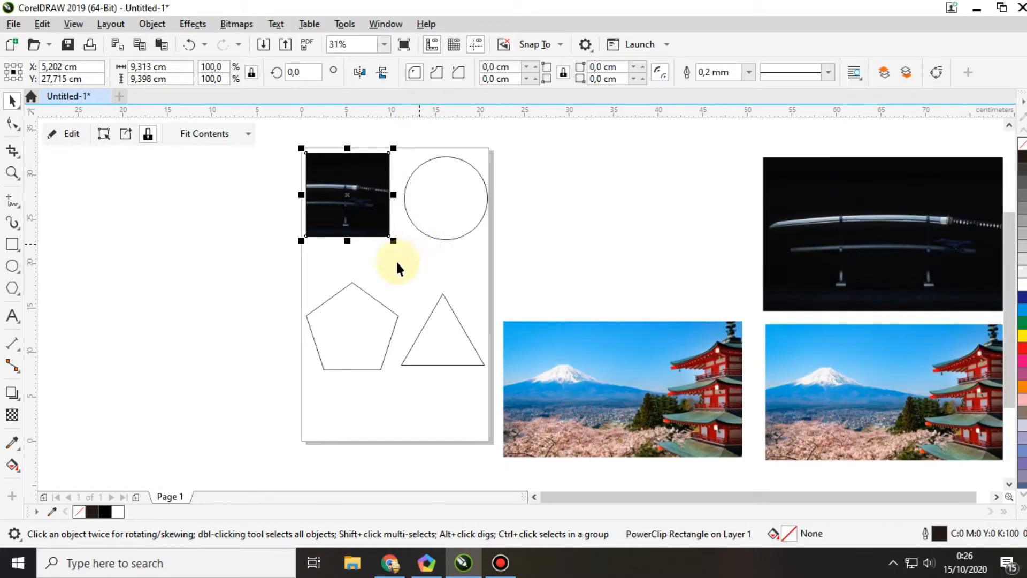
click(270, 271)
Step: Move the remaining sword photo left, next to the page and above the nearer Mount Fuji photo
scroll(321, 214, up, 5)
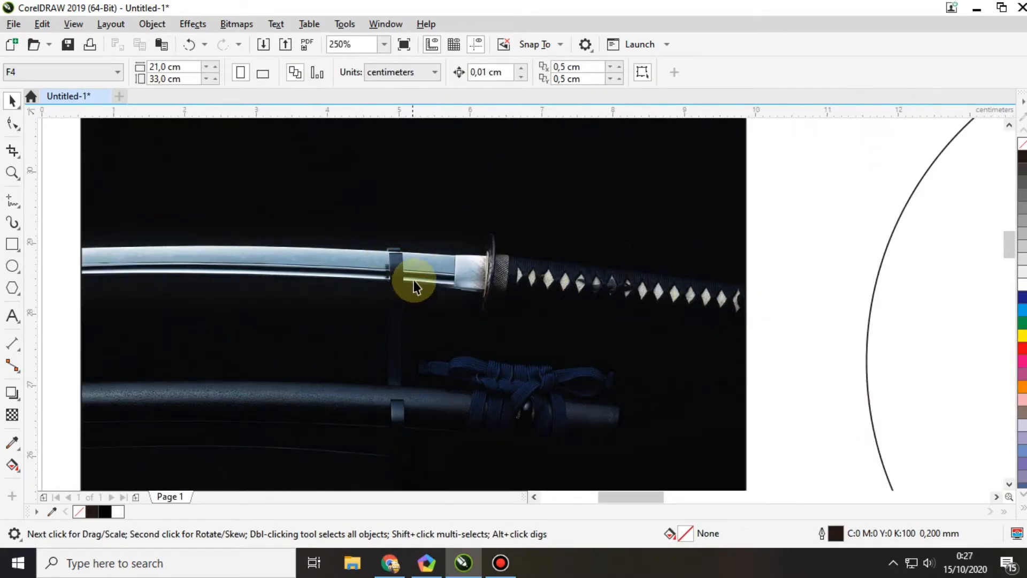
scroll(455, 262, up, 2)
scroll(465, 238, down, 4)
scroll(363, 252, down, 4)
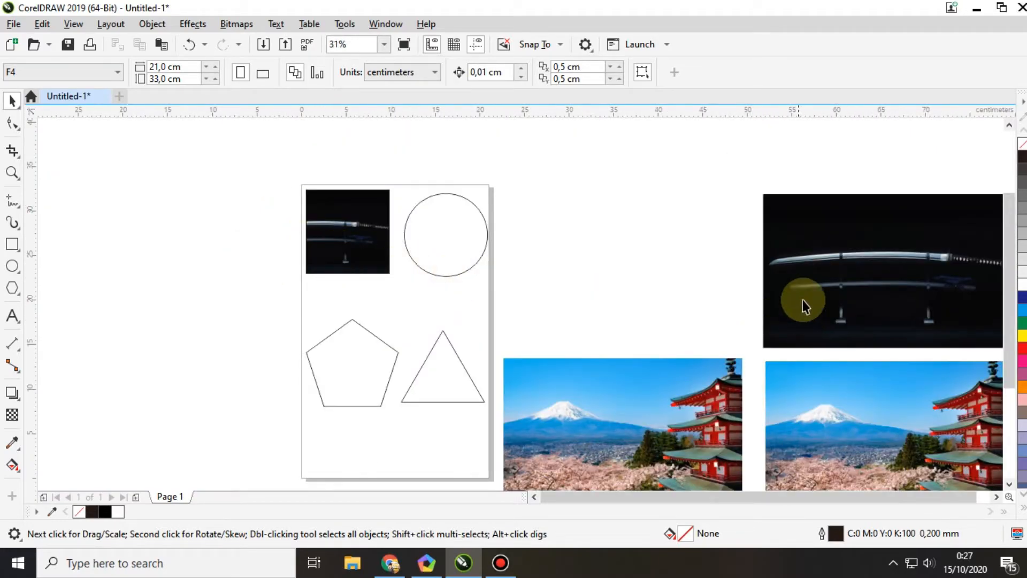
drag(815, 289, 573, 266)
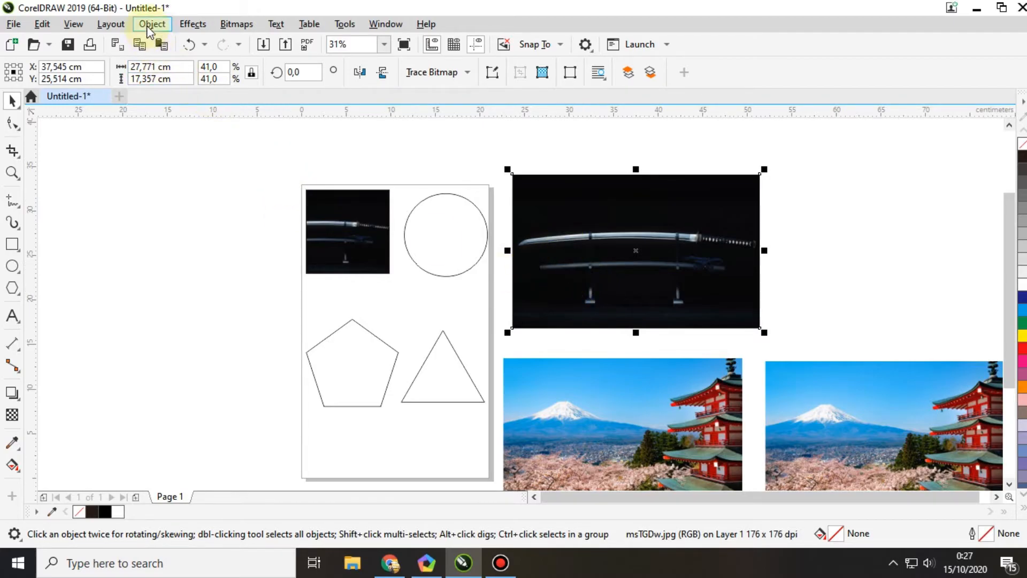
Step: PowerClip the remaining sword photo inside the circle frame
click(168, 284)
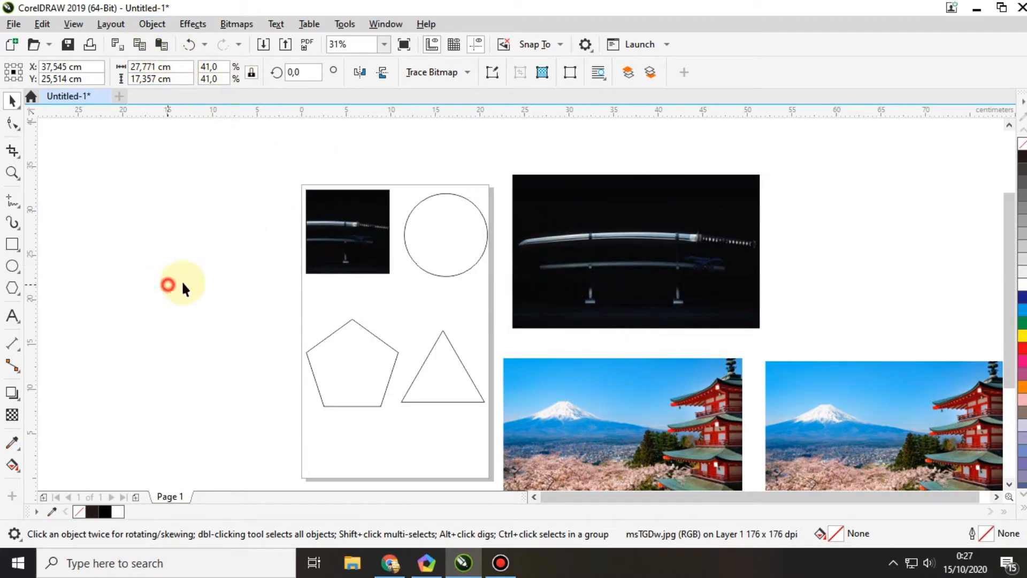
click(662, 246)
click(144, 26)
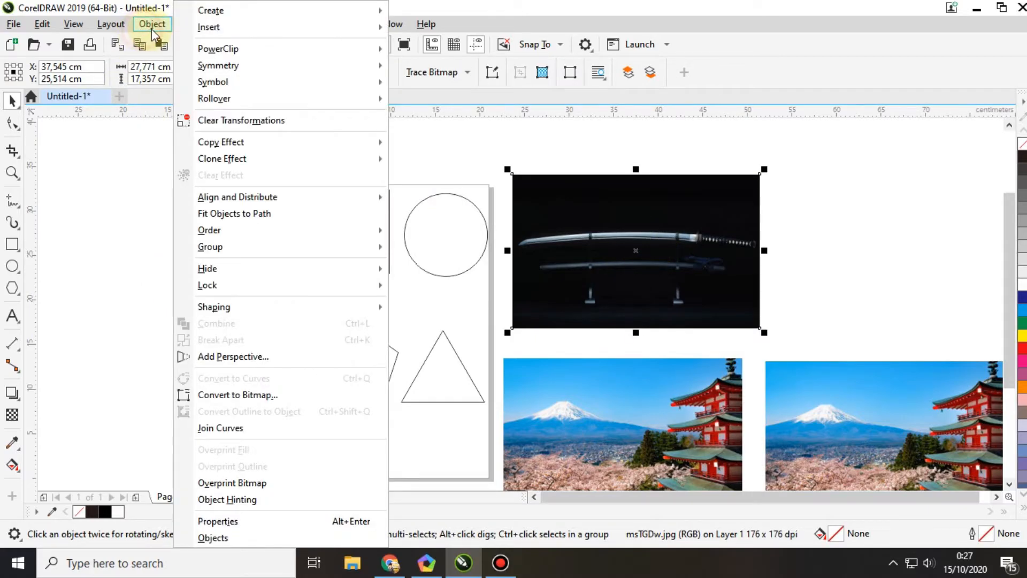
mouse_move(229, 51)
click(452, 51)
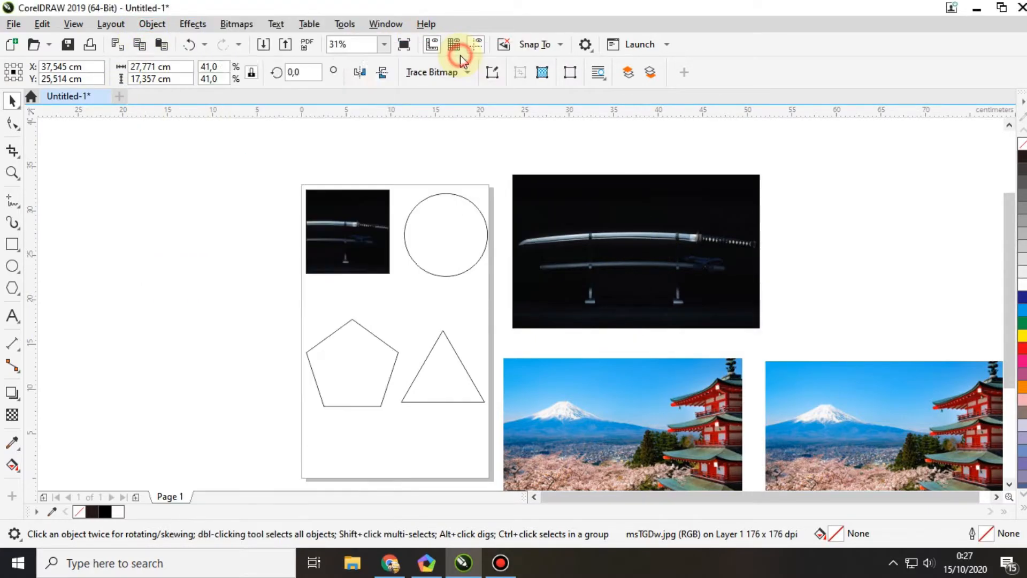
click(427, 229)
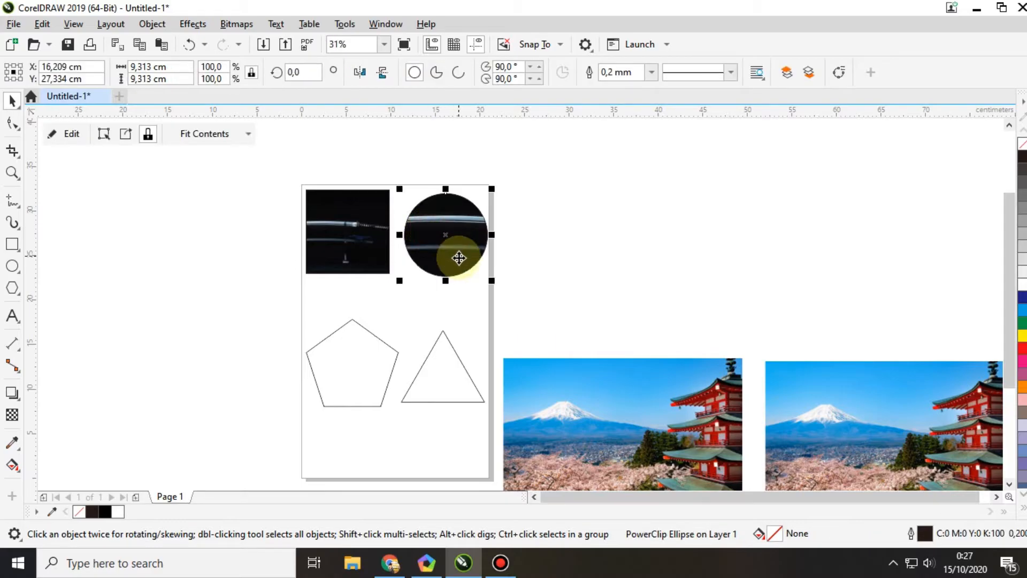
Step: Edit the circle's PowerClip contents, scaling the sword photo to about 15.4 × 9.6 cm and shifting it left to frame the hilt
right_click(458, 238)
mouse_move(461, 242)
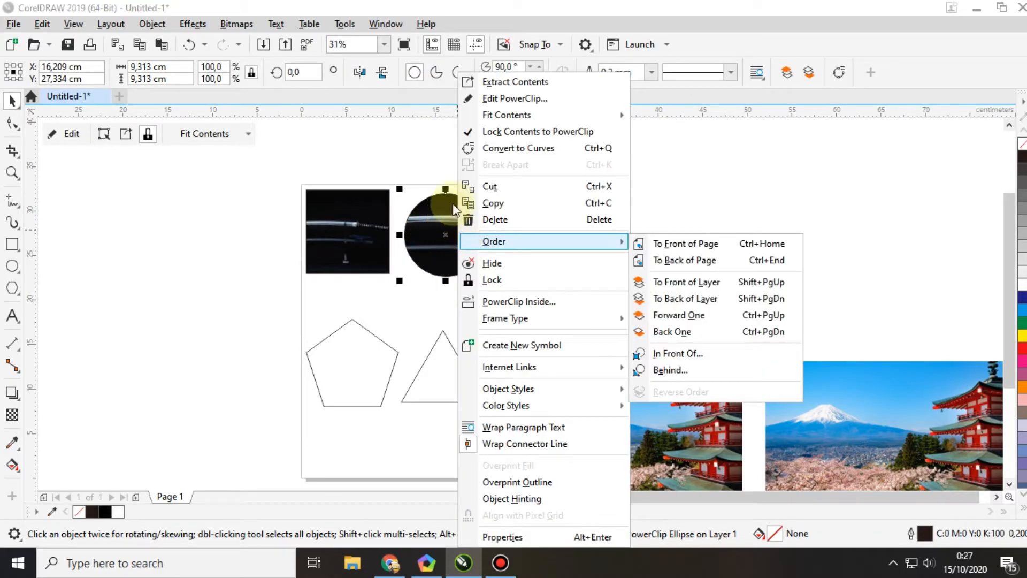
click(514, 99)
scroll(473, 194, up, 3)
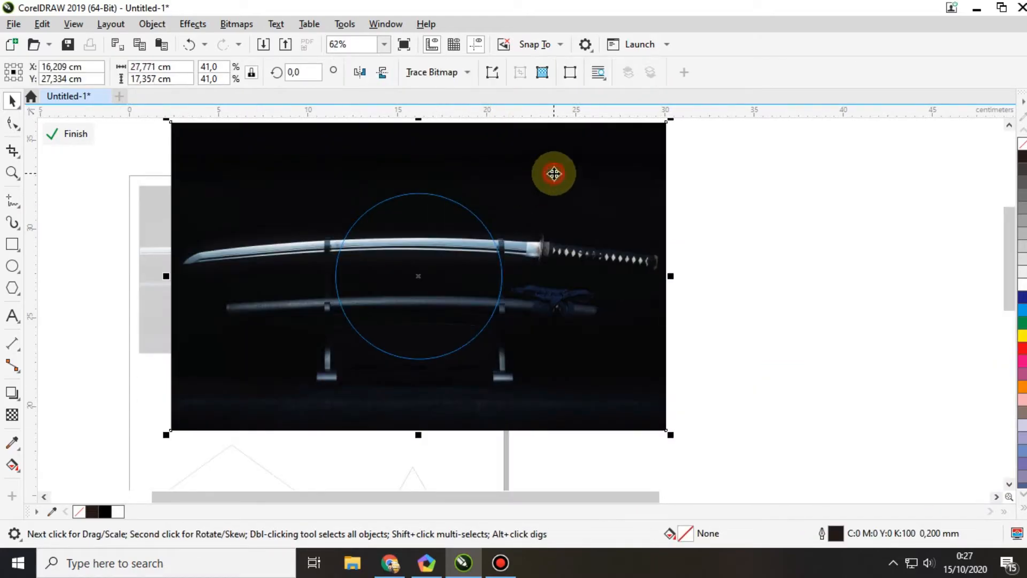
drag(673, 437, 562, 386)
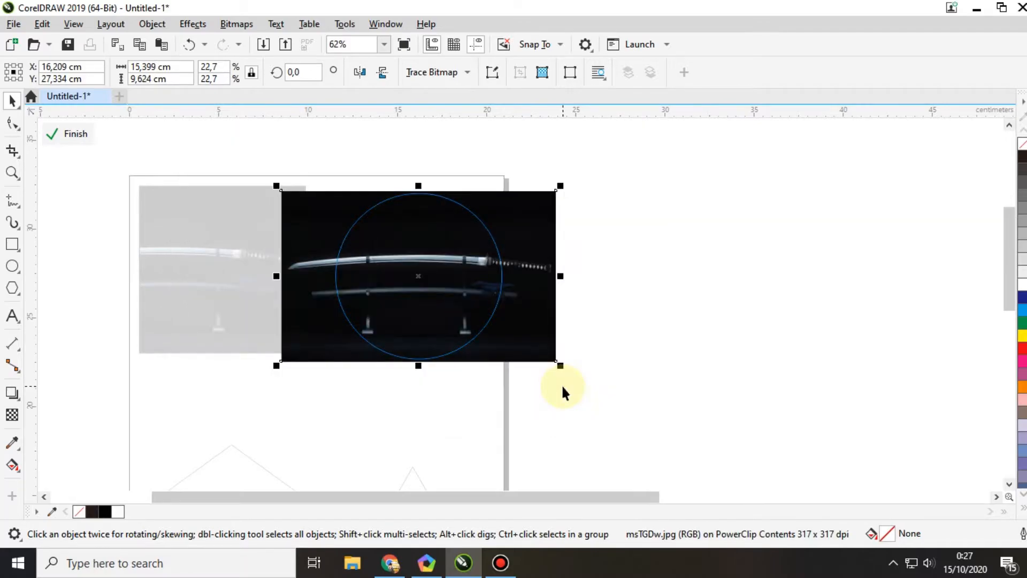
drag(540, 321, 491, 317)
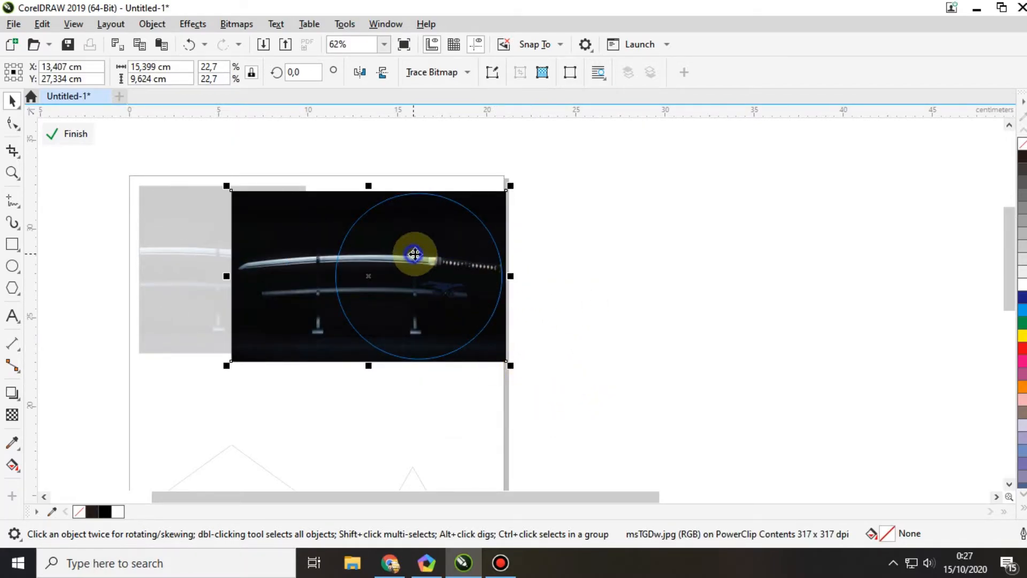
right_click(415, 252)
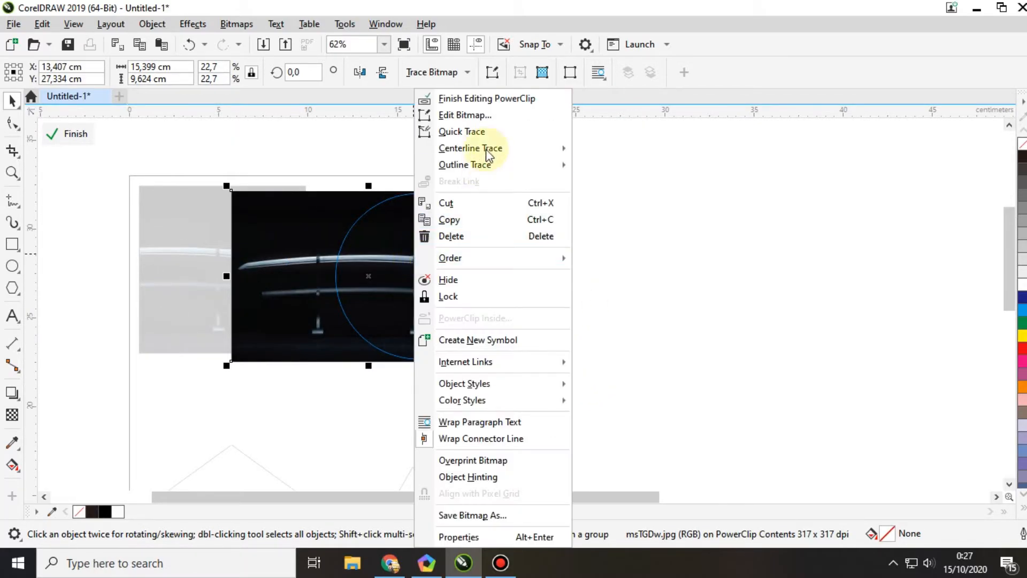
click(487, 100)
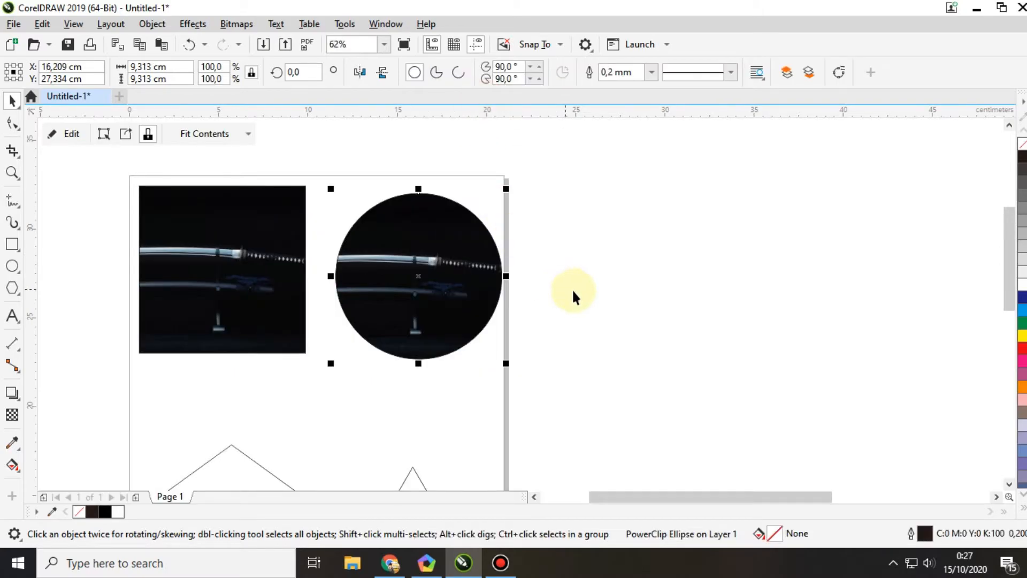
click(580, 279)
Step: PowerClip the Mount Fuji photo nearest the page inside the pentagon frame
scroll(522, 193, down, 4)
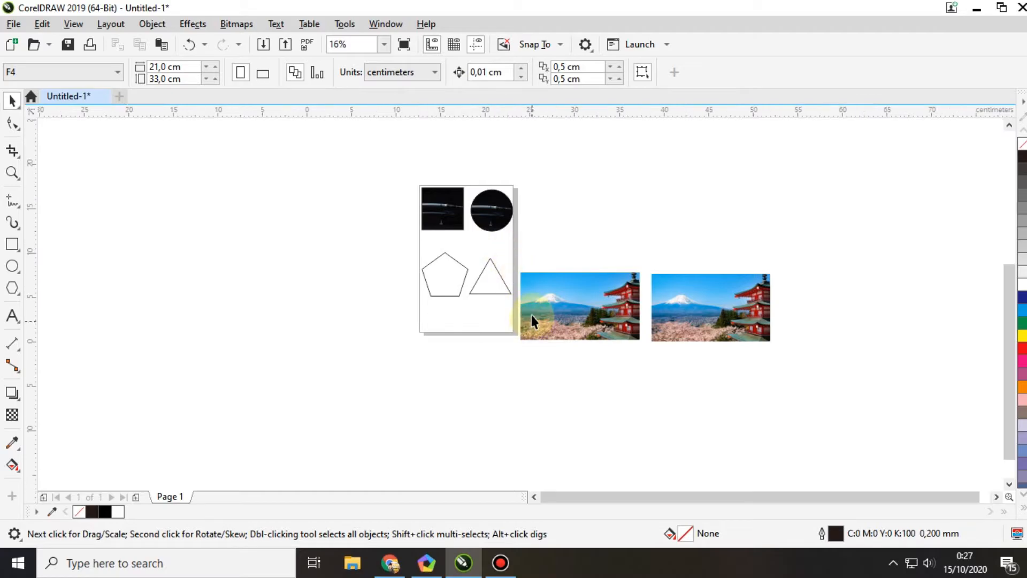
scroll(531, 316, up, 2)
click(580, 276)
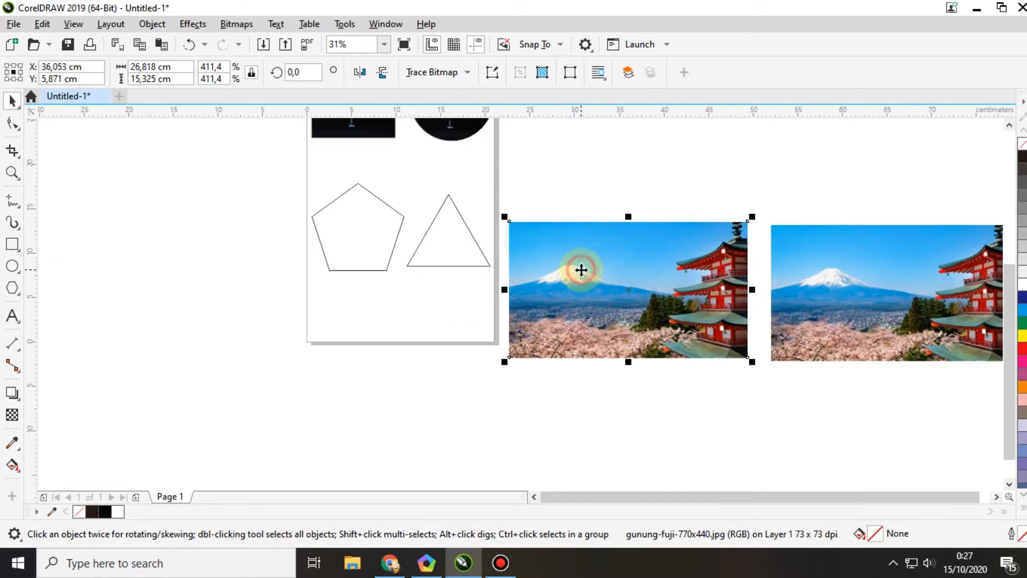
click(152, 23)
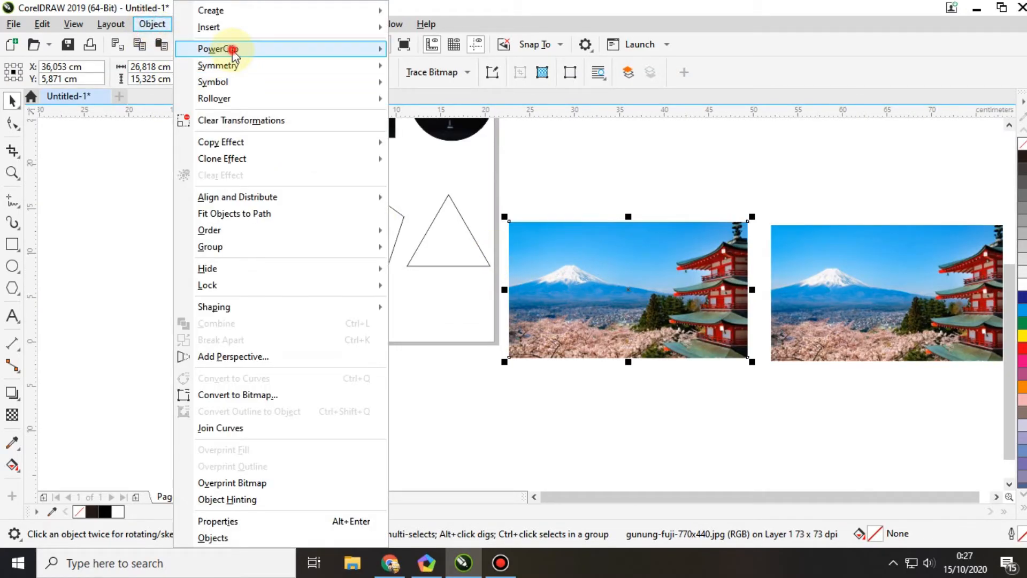
mouse_move(229, 48)
click(477, 55)
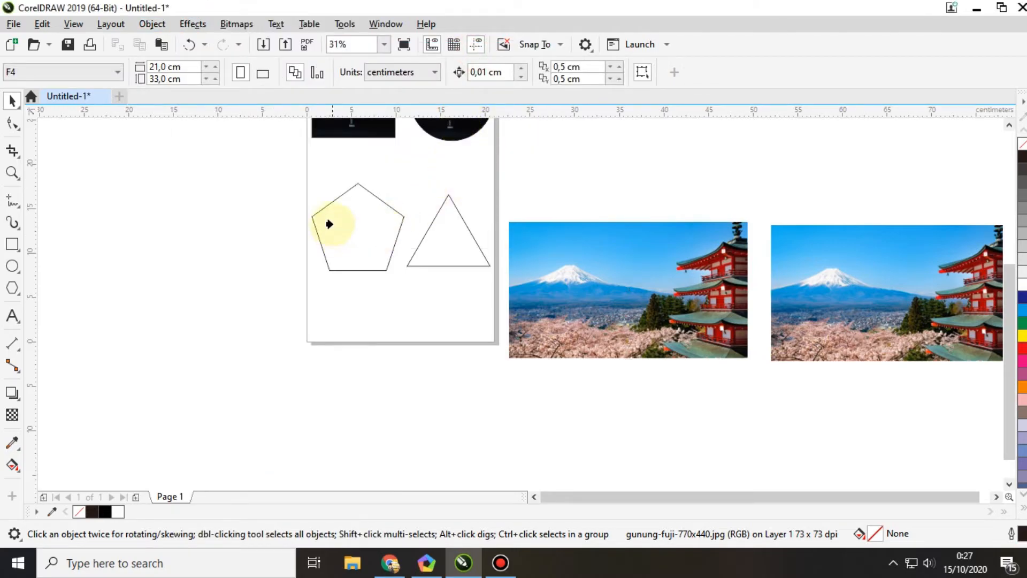
click(332, 222)
Step: Edit the pentagon's PowerClip contents, scaling the Mount Fuji photo to about 17.9 × 10.2 cm and shifting it slightly left
right_click(358, 219)
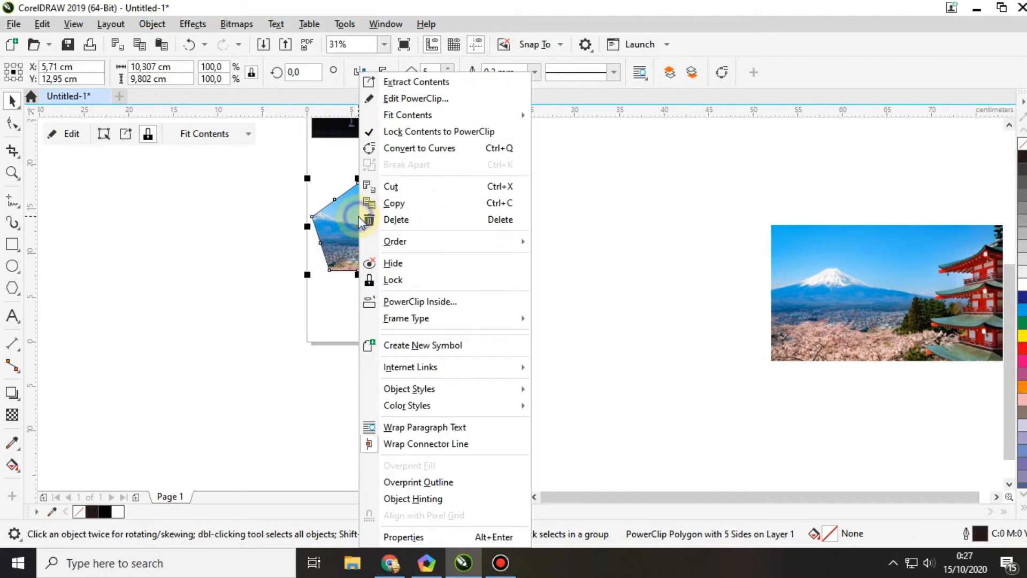
click(426, 100)
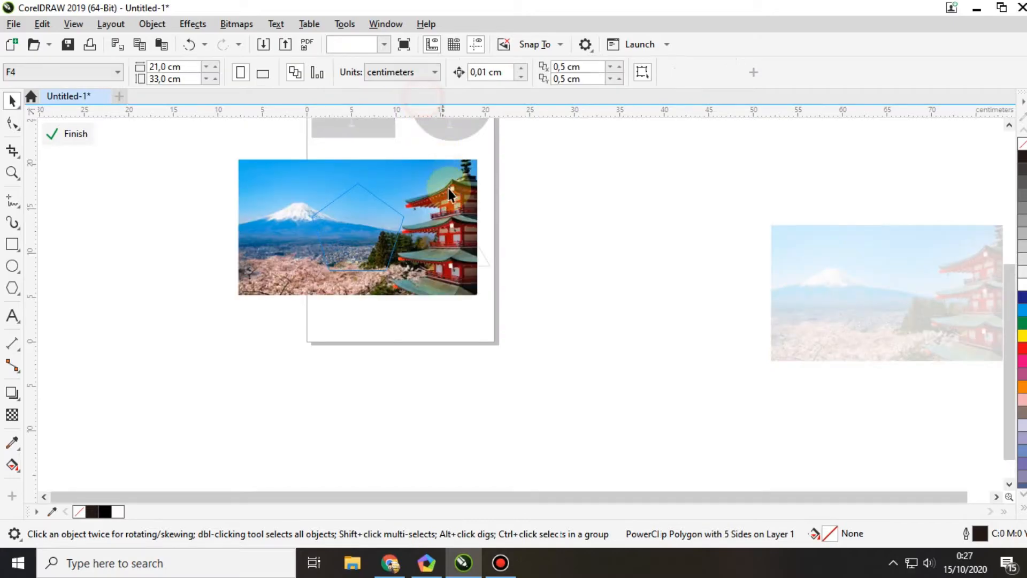
click(479, 159)
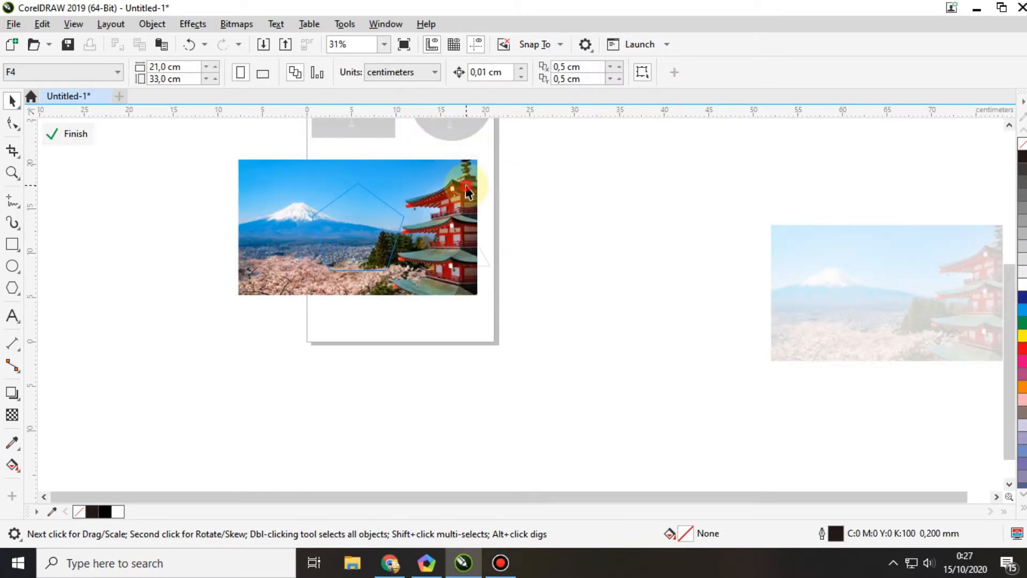
drag(480, 158, 440, 153)
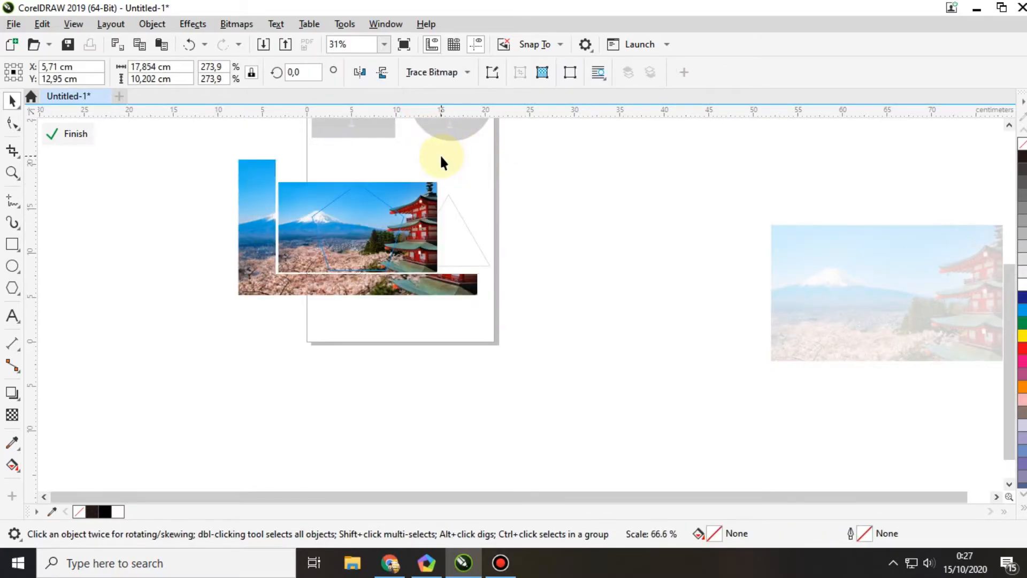
mouse_move(417, 204)
mouse_down()
mouse_move(426, 205)
mouse_move(410, 204)
mouse_move(412, 193)
mouse_up()
shift+click(412, 190)
click(405, 191)
right_click(411, 194)
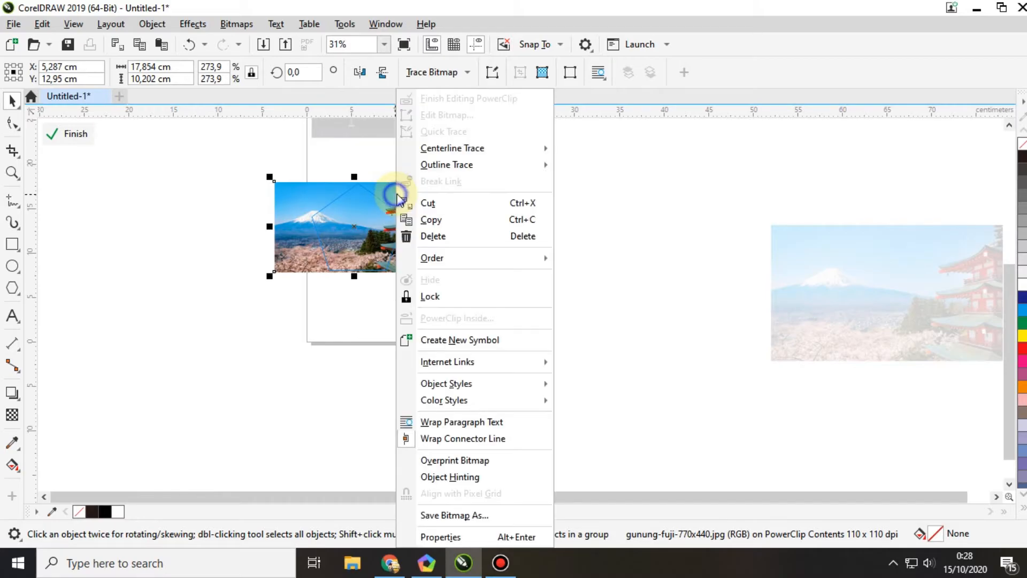
click(467, 99)
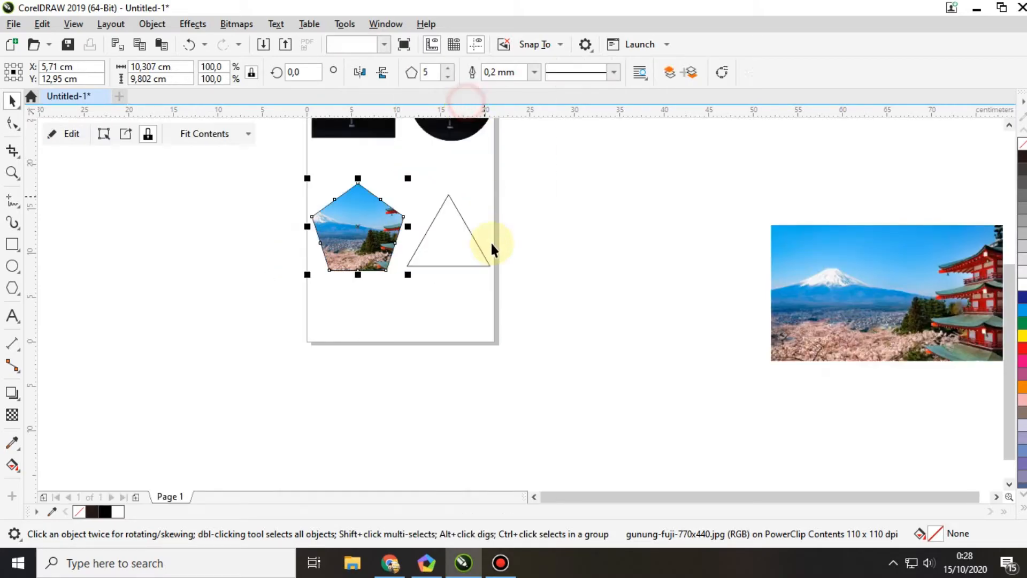
Step: Move the remaining Mount Fuji photo closer to the page and PowerClip it inside the triangle frame
click(500, 296)
drag(851, 273, 597, 227)
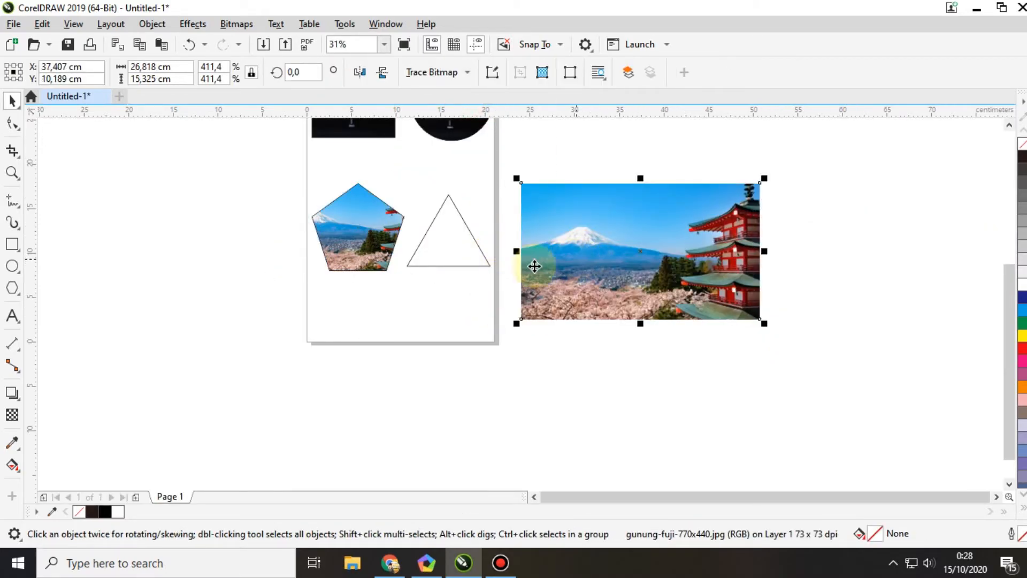
click(152, 24)
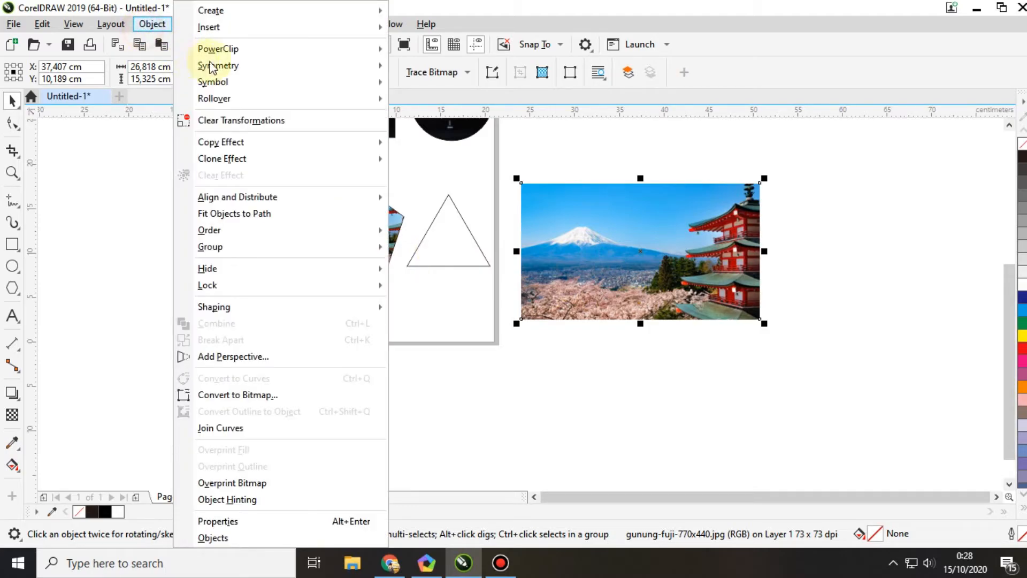
mouse_move(293, 47)
click(436, 48)
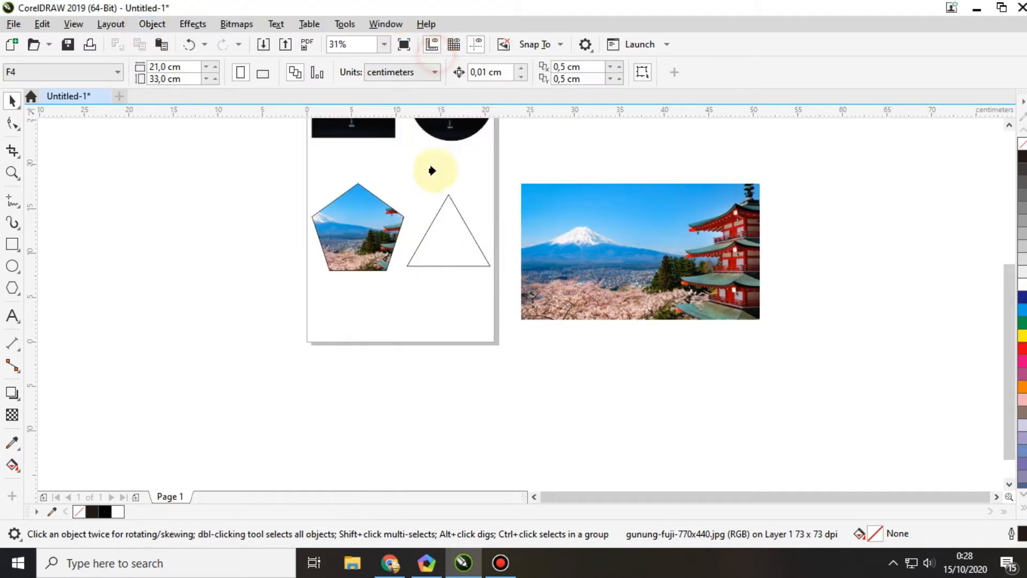
click(441, 240)
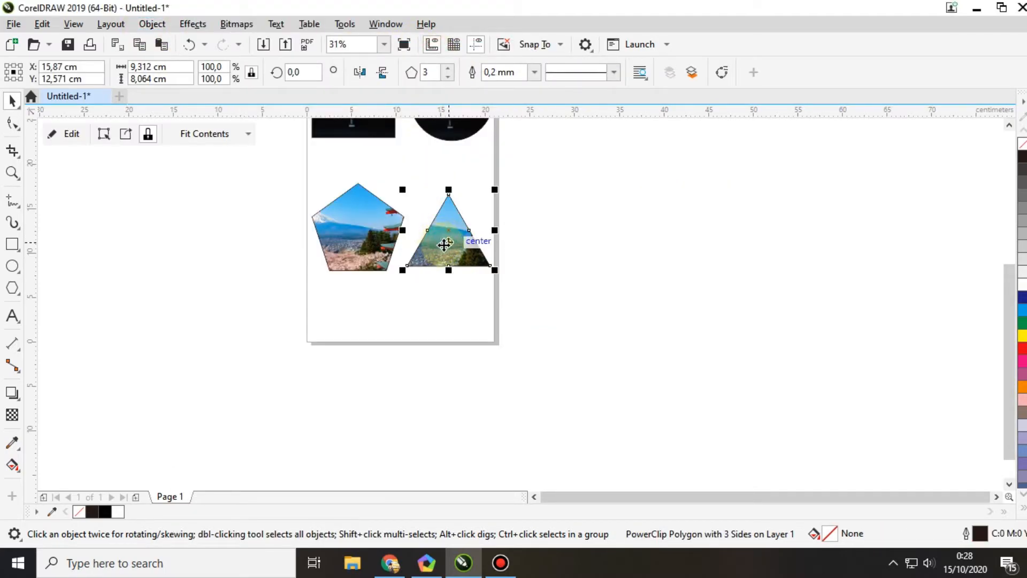
Step: Edit the triangle's PowerClip contents, scaling the Mount Fuji photo to about 15.3 × 8.8 cm and shifting it about 3 cm right to centre the peak
right_click(444, 232)
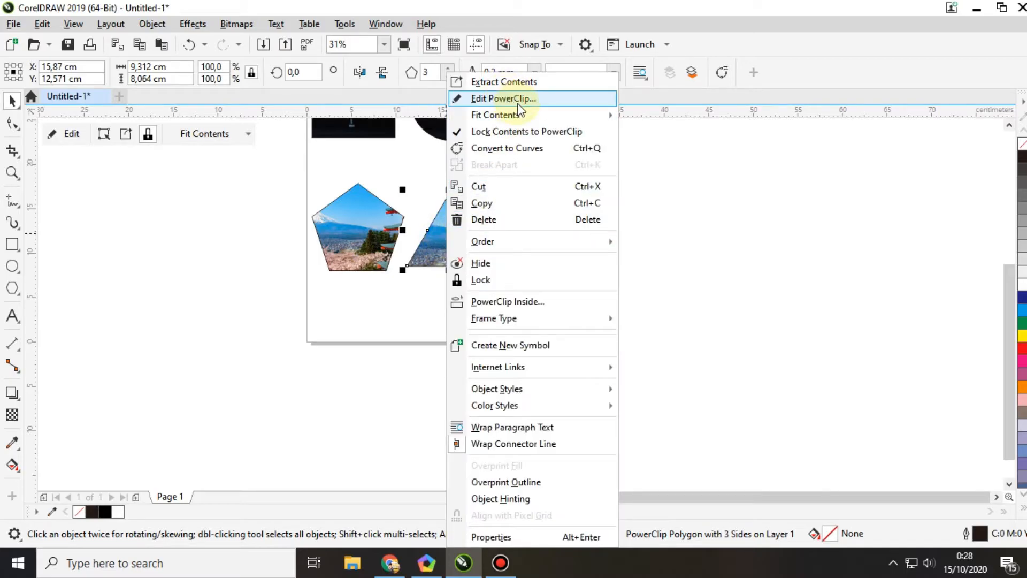
click(517, 100)
click(503, 198)
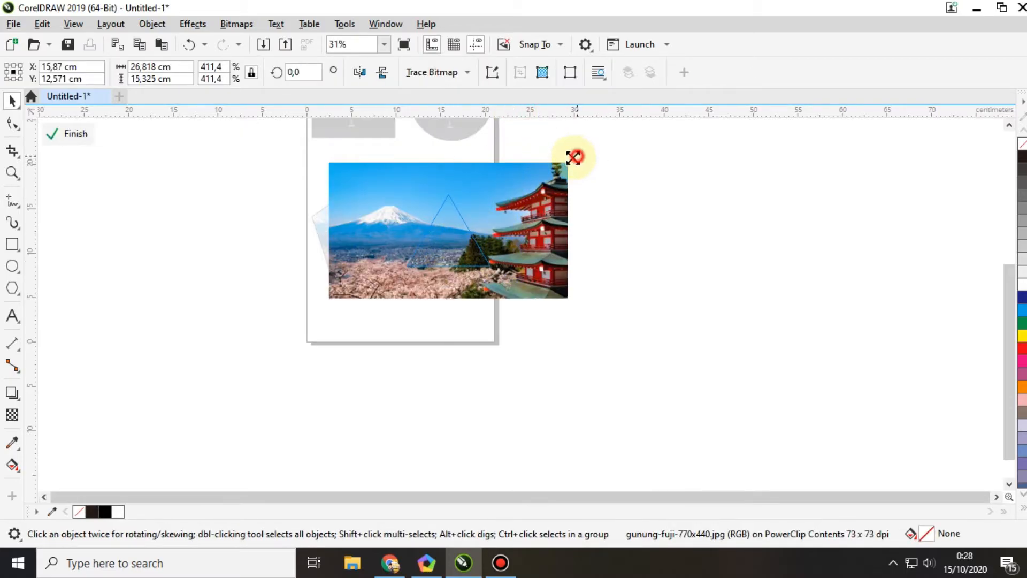
drag(573, 157, 516, 189)
scroll(443, 217, up, 1)
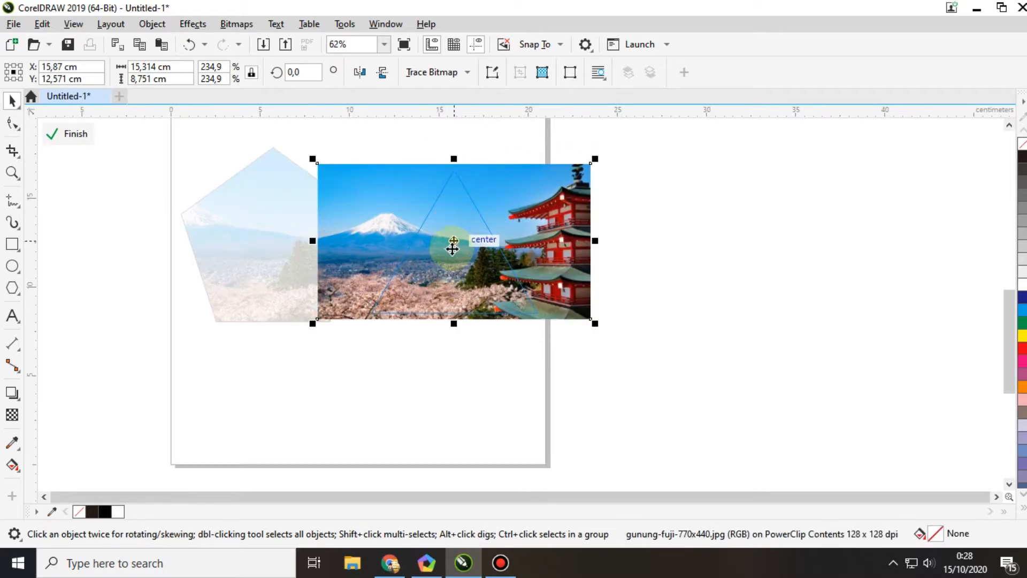
mouse_move(453, 247)
mouse_down()
mouse_move(617, 243)
mouse_move(509, 220)
mouse_up()
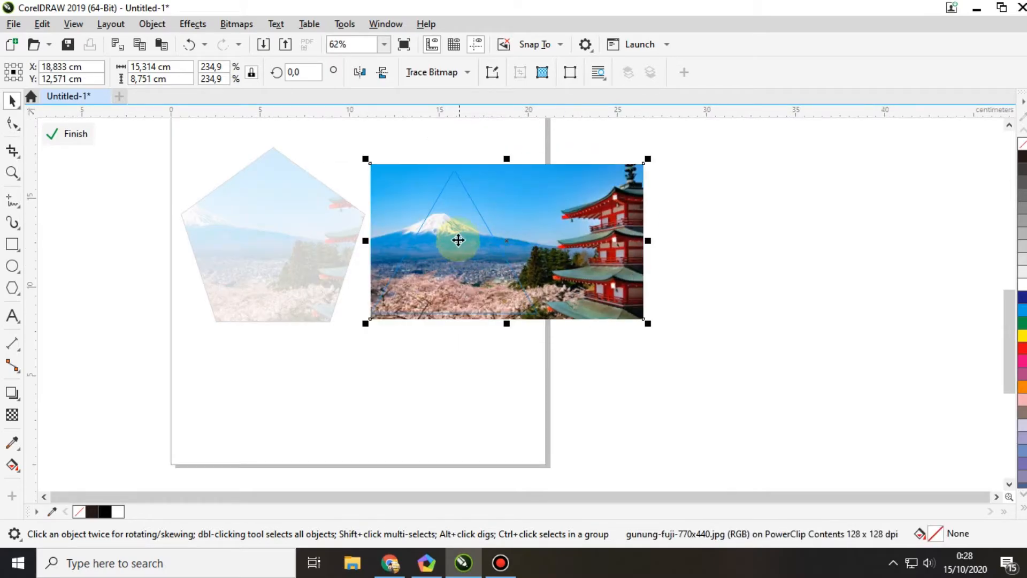
right_click(459, 235)
click(503, 98)
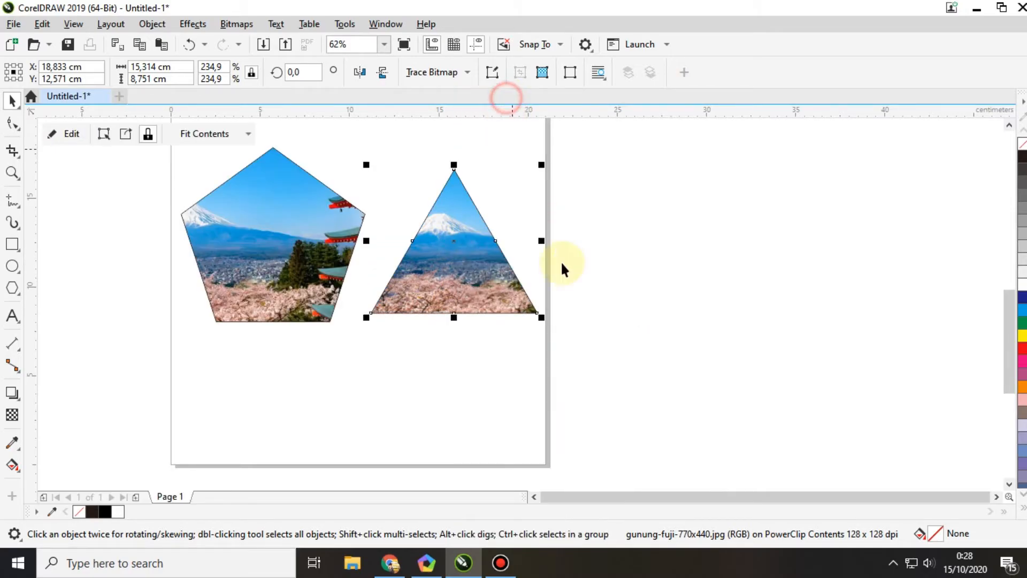
click(688, 290)
Step: Examine the cropped photos in the square, circle, pentagon and triangle frames one after another
scroll(541, 265, down, 2)
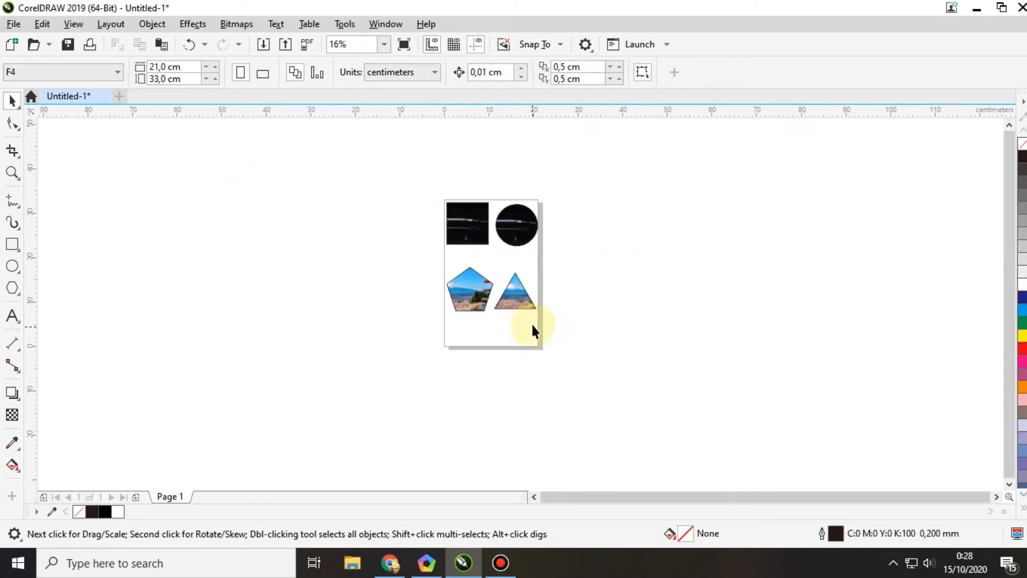
scroll(529, 288, up, 1)
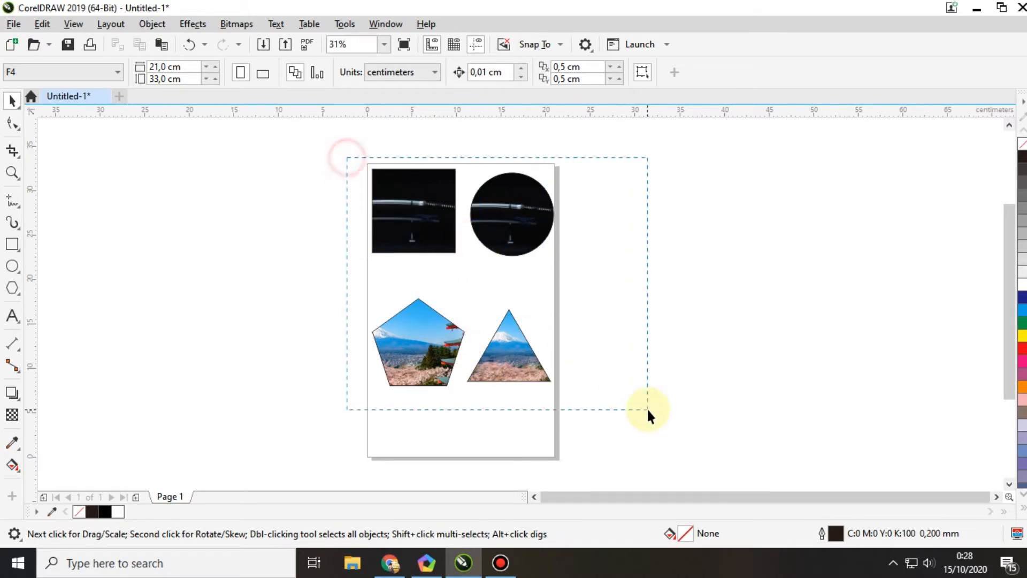
drag(647, 407, 647, 410)
click(428, 223)
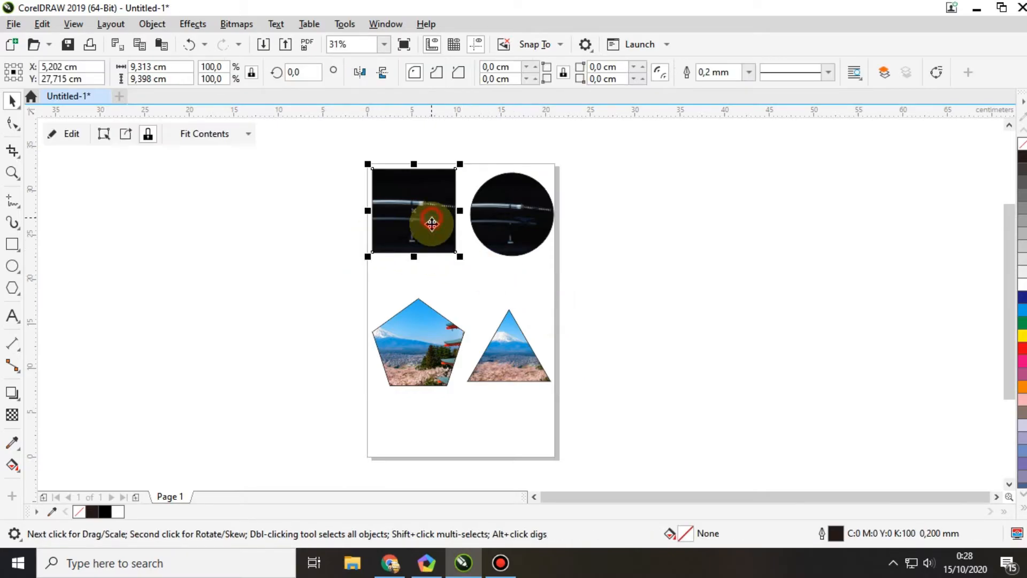
click(505, 239)
click(411, 351)
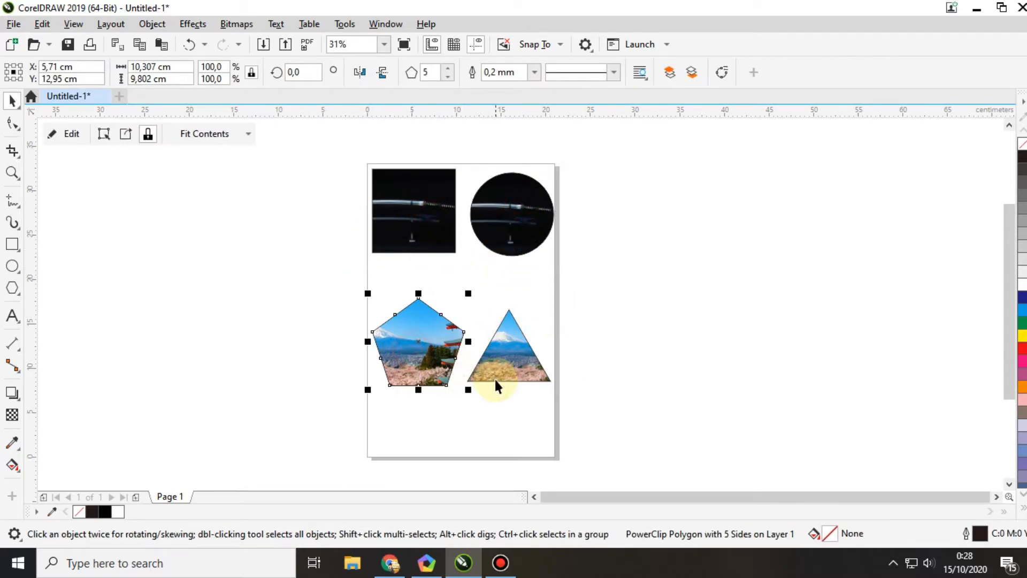
click(505, 350)
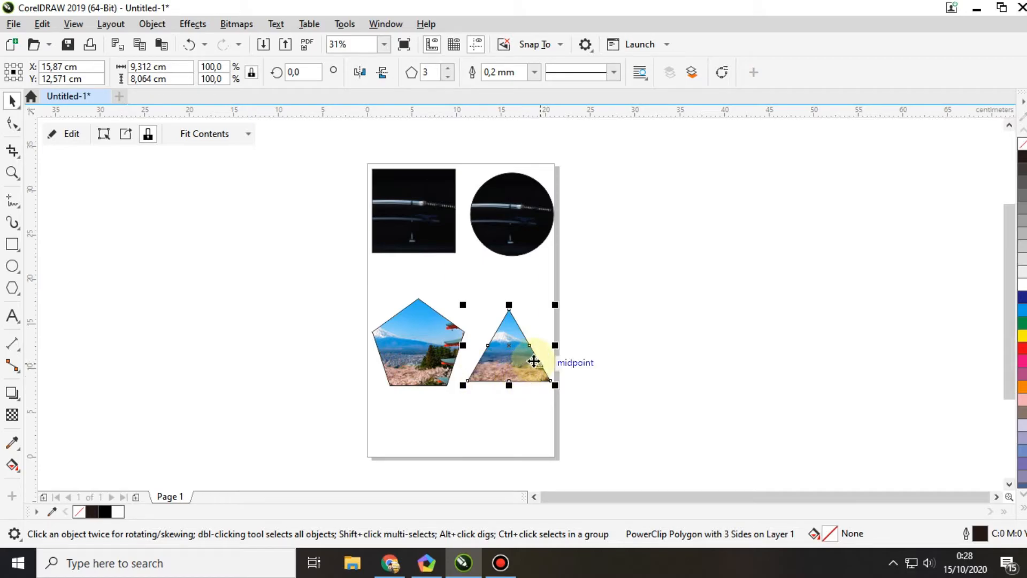
click(609, 412)
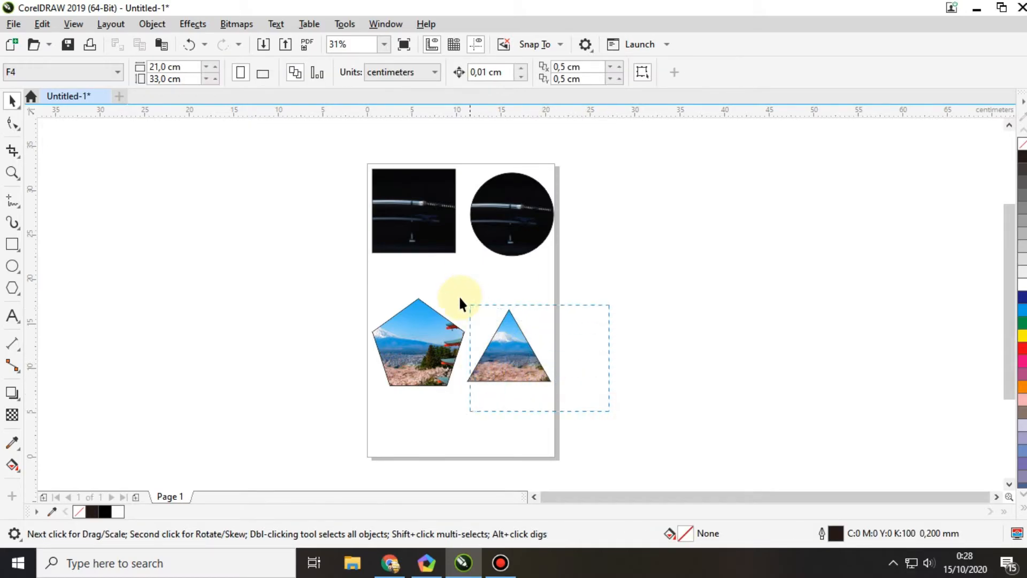
drag(460, 298, 453, 286)
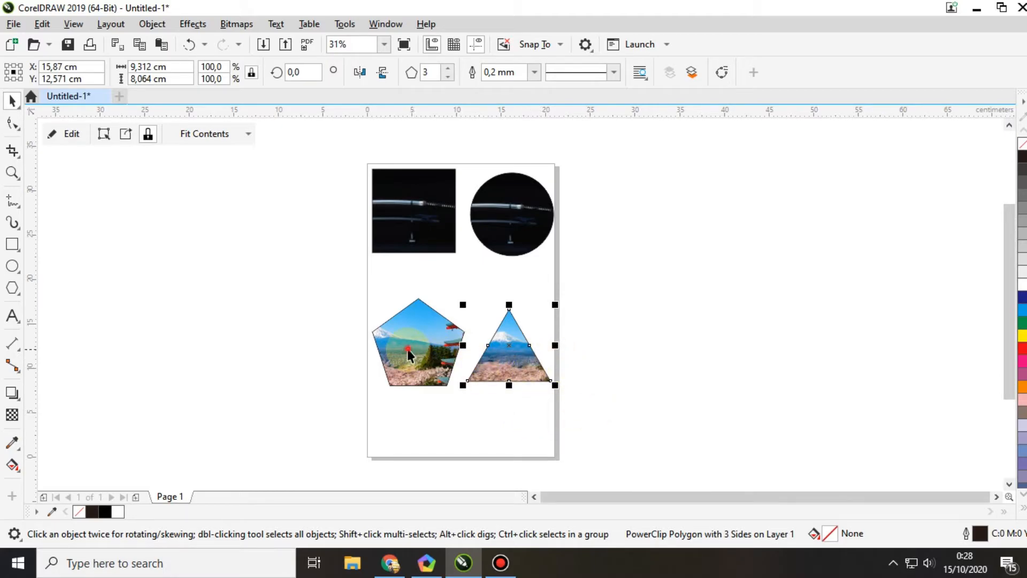
drag(406, 349, 417, 254)
click(416, 249)
click(514, 232)
click(504, 362)
click(427, 346)
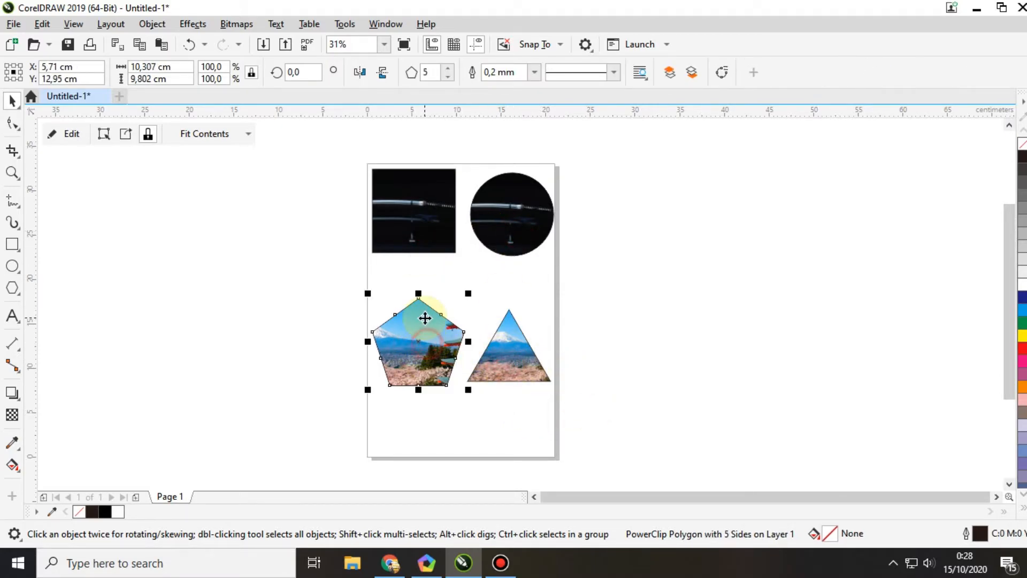
click(425, 219)
click(526, 222)
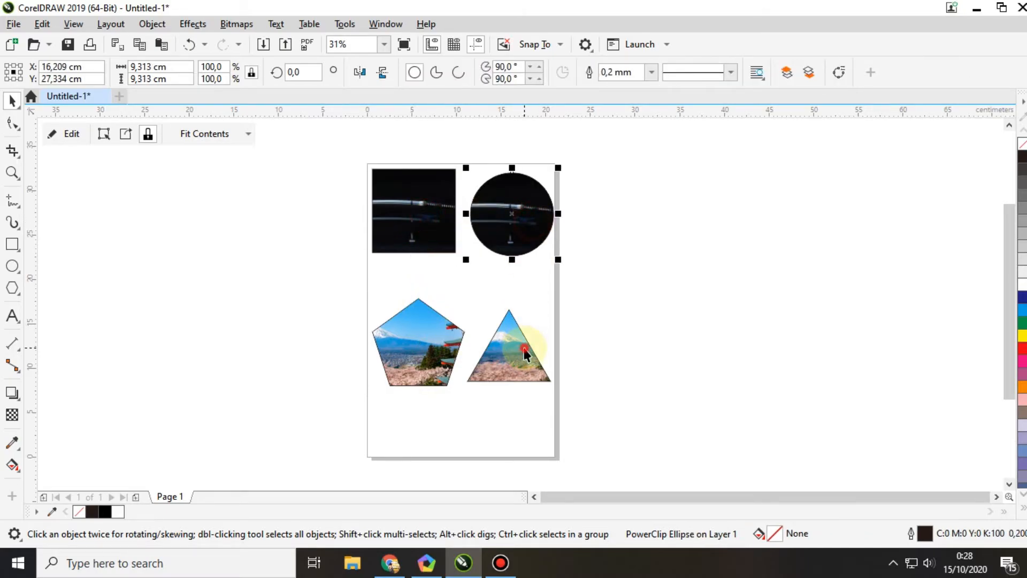
click(509, 344)
click(412, 208)
click(538, 208)
click(497, 374)
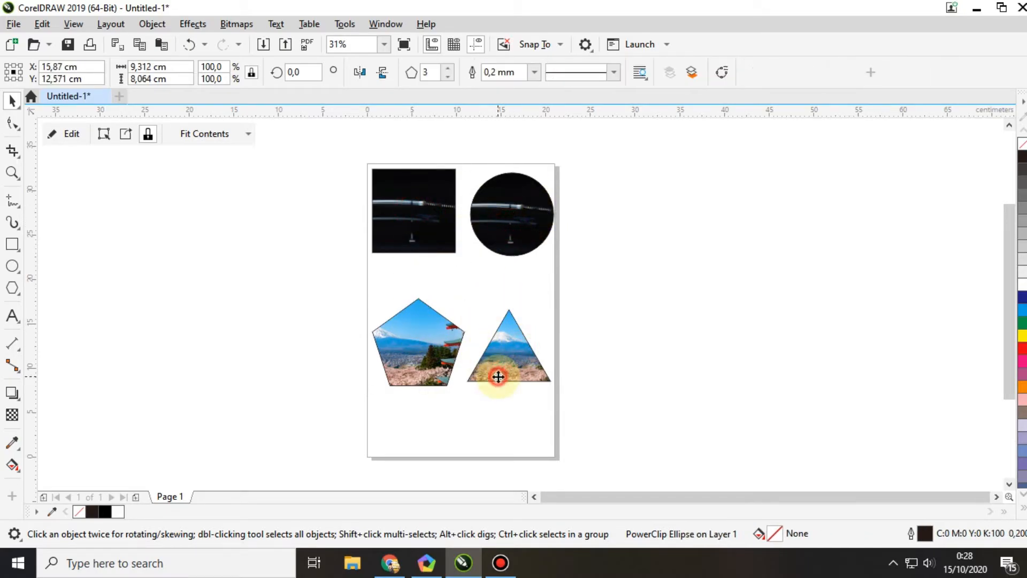
click(583, 436)
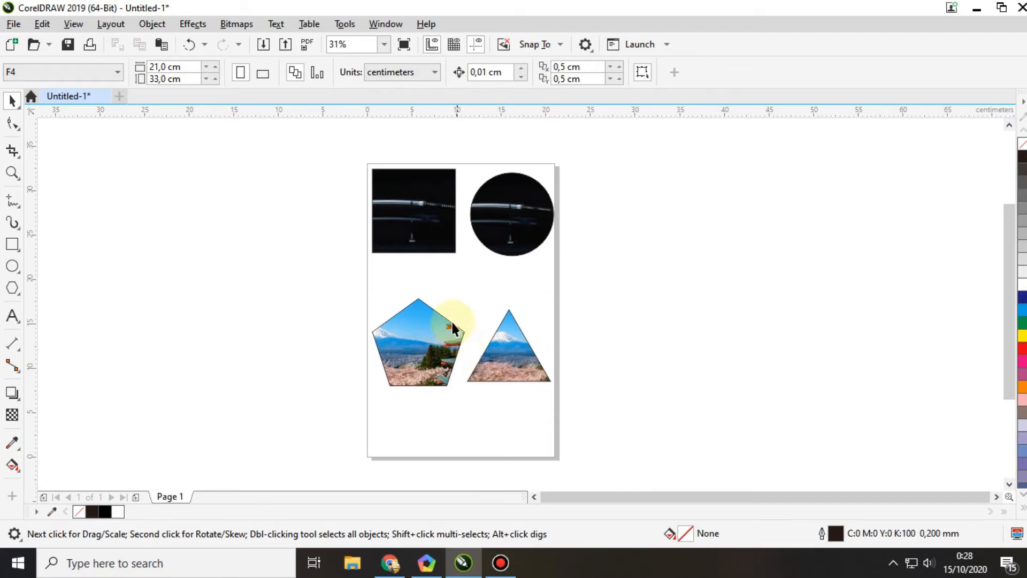
Step: Extract the sword photo from the square's PowerClip and move it off the page, to the right of the circle
scroll(396, 187, up, 2)
right_click(422, 229)
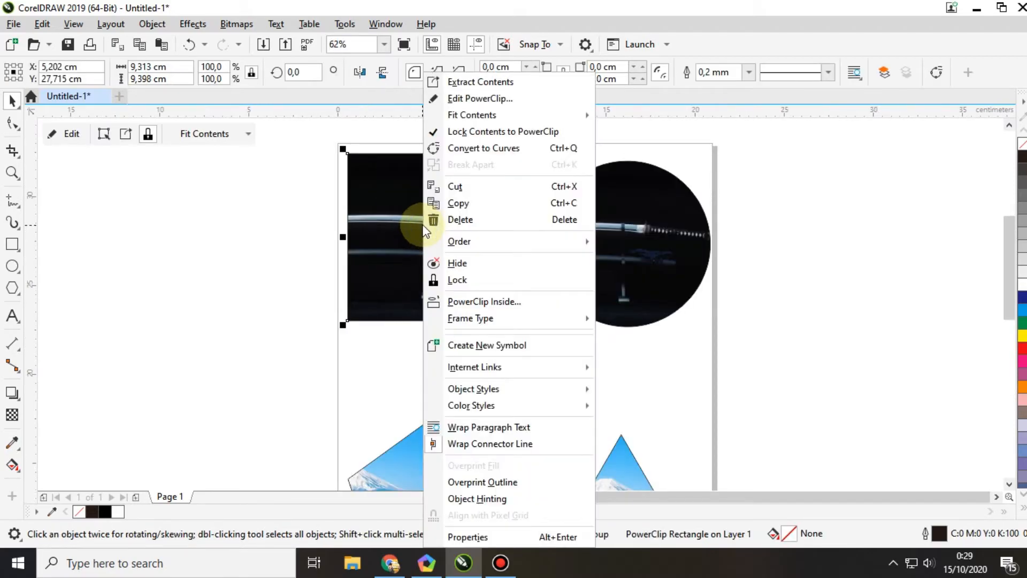
click(473, 83)
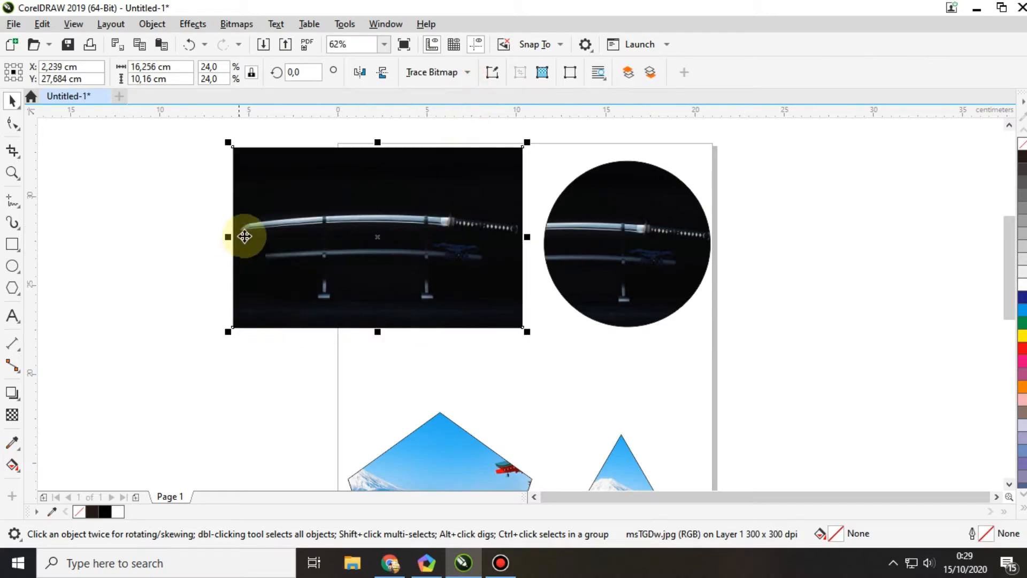
drag(252, 221, 810, 224)
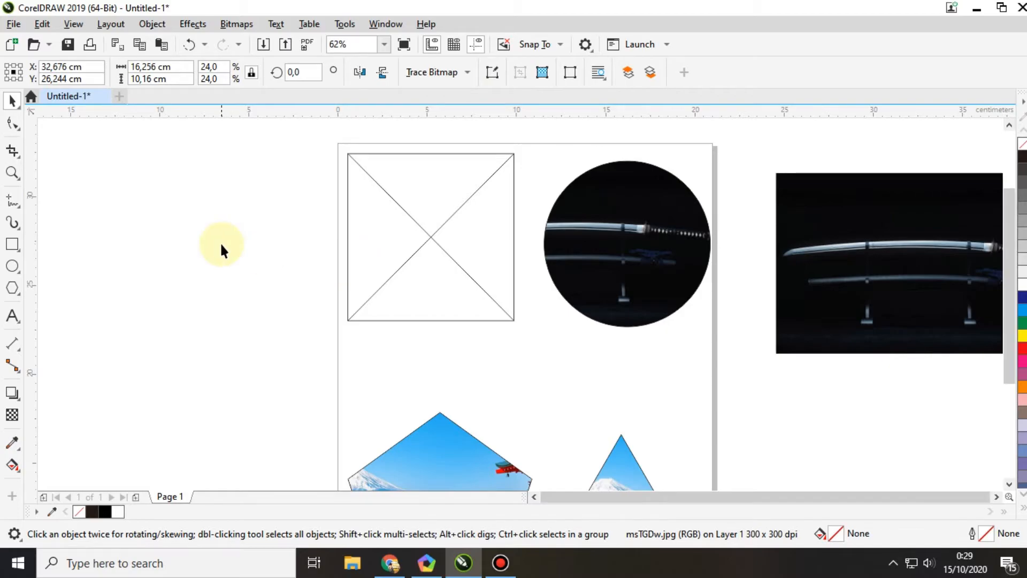
Step: Extract the sword photo from the circle's PowerClip and place it beside the page, below the other sword photo
scroll(220, 242, down, 2)
scroll(441, 268, up, 2)
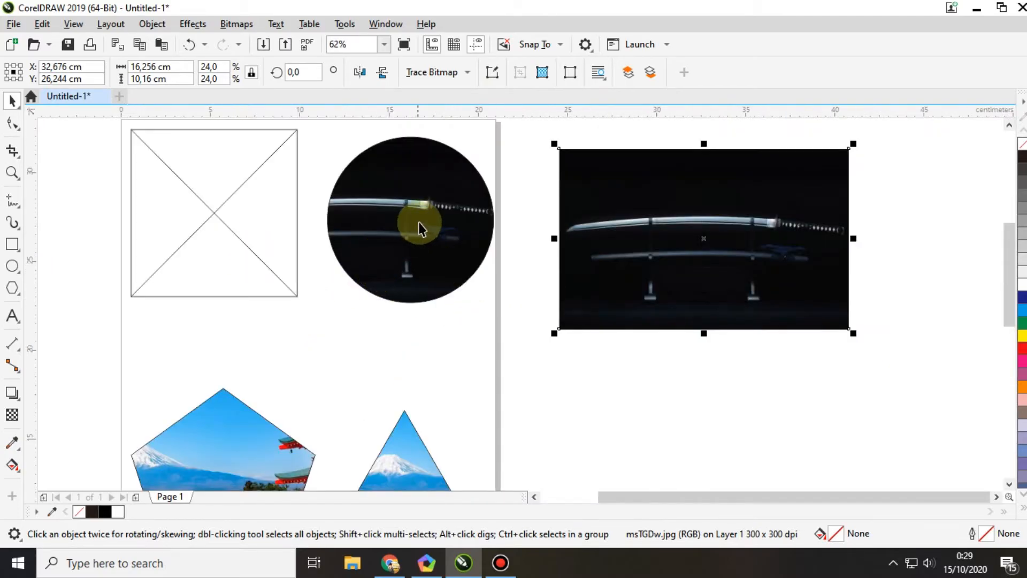
right_click(421, 227)
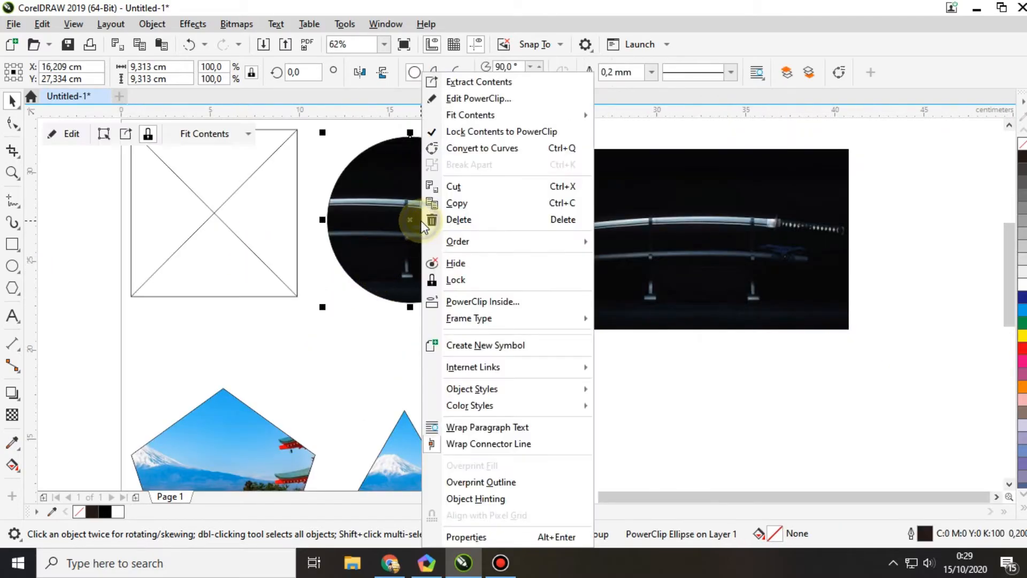
click(469, 86)
drag(293, 207, 696, 415)
Step: Extract the Mount Fuji photo from the pentagon's PowerClip and place it beside the page, below the sword photos
key(F3)
right_click(407, 326)
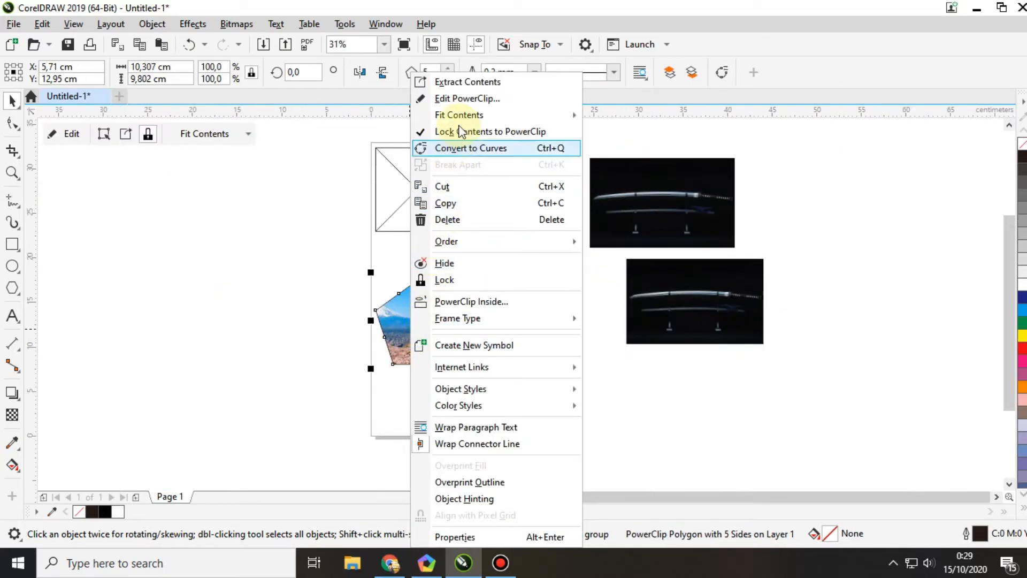
click(469, 82)
drag(374, 296, 689, 409)
Step: Extract the Mount Fuji photo from the triangle's PowerClip and move it to the far right of the page, beside the other photos
click(524, 360)
right_click(514, 346)
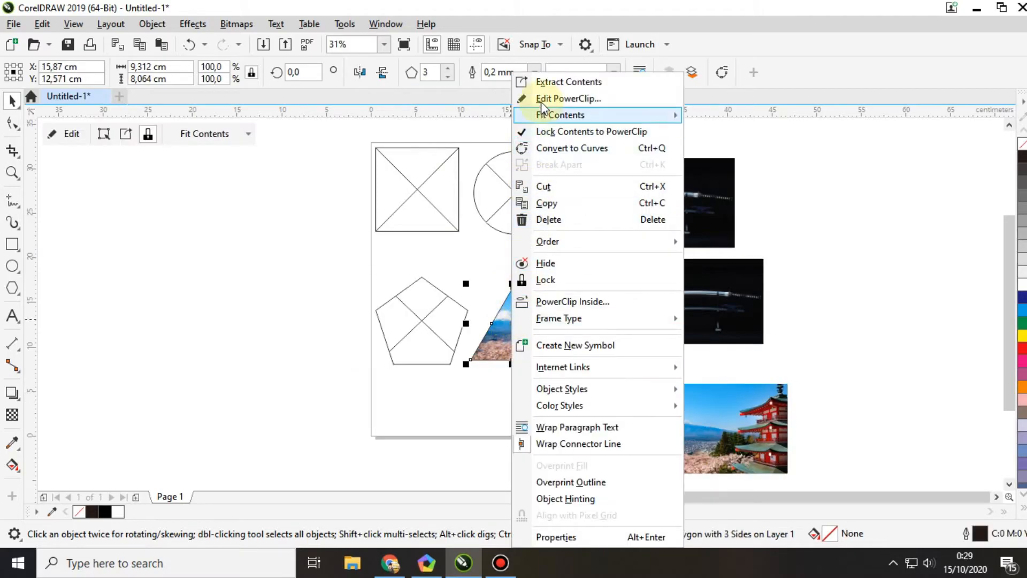
click(567, 81)
drag(471, 321, 894, 336)
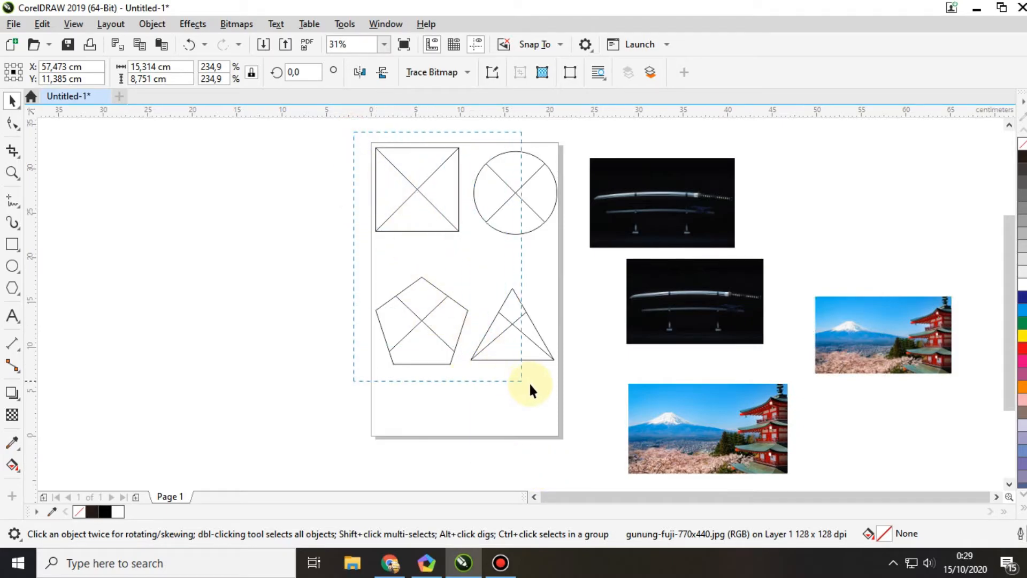
Step: Examine the four emptied PowerClip frames and the extracted sword and Mount Fuji photos
drag(569, 395, 570, 394)
click(518, 401)
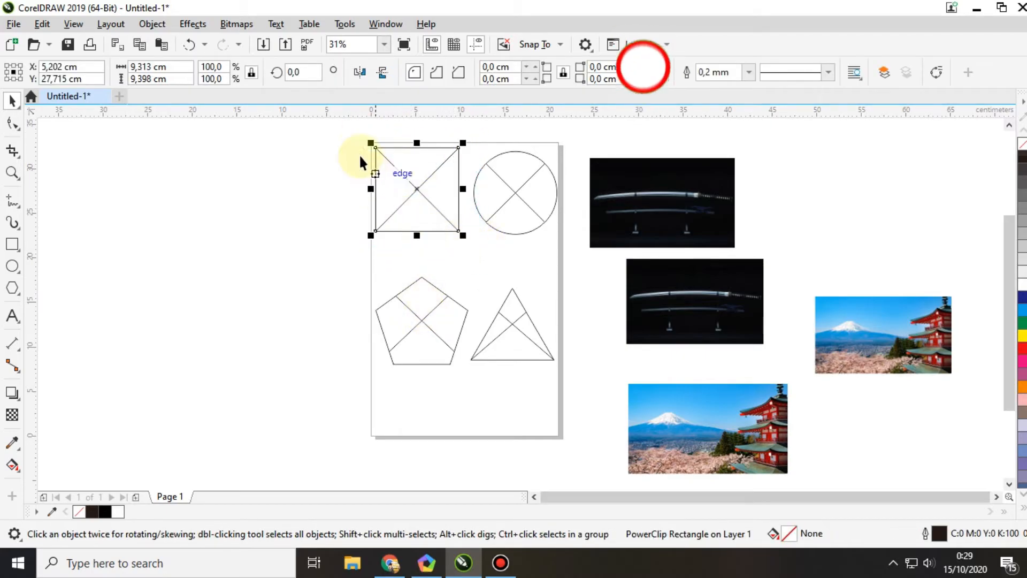
drag(352, 129, 476, 255)
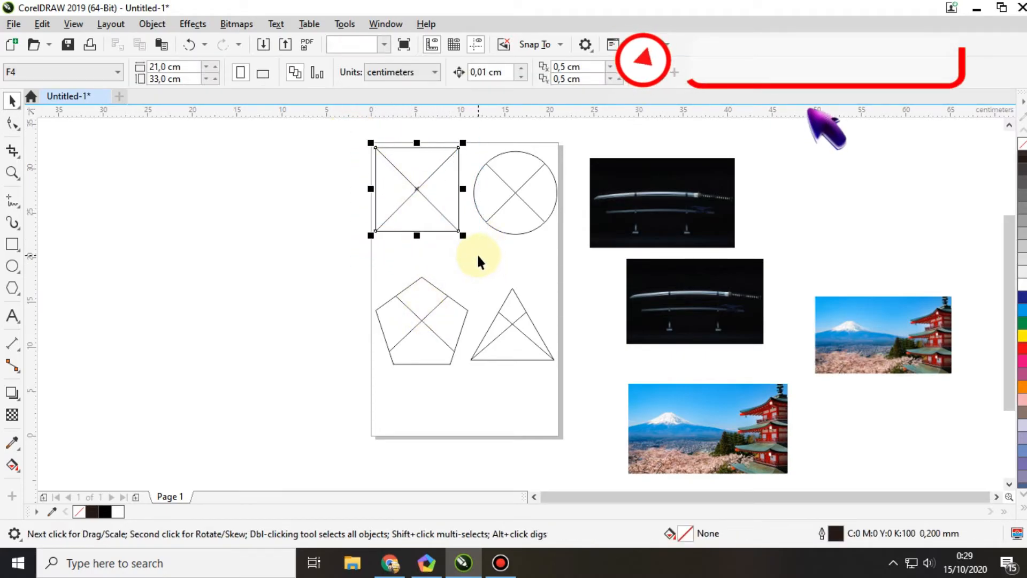
click(647, 212)
click(688, 291)
click(673, 406)
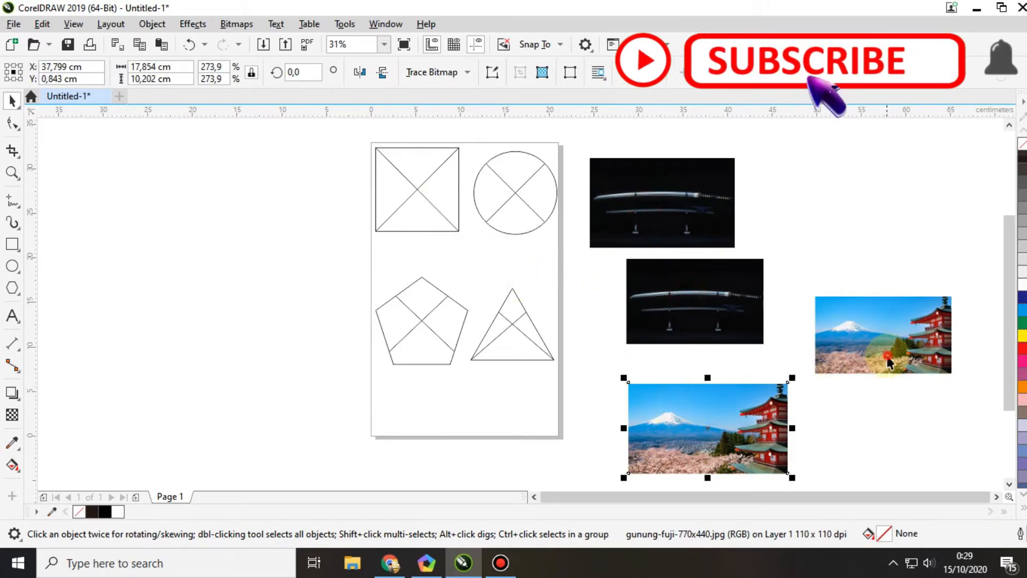
click(885, 350)
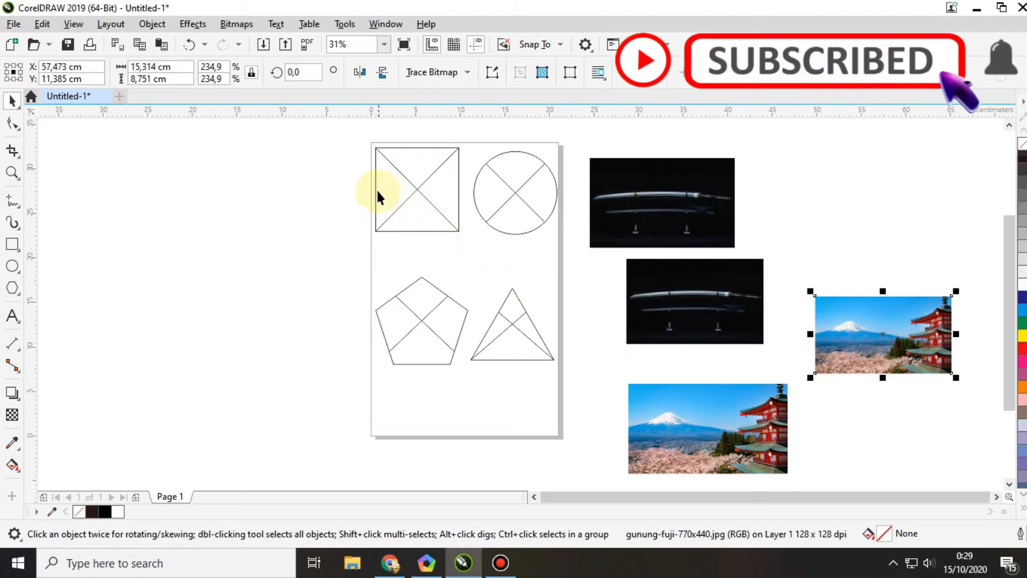
drag(579, 144, 755, 265)
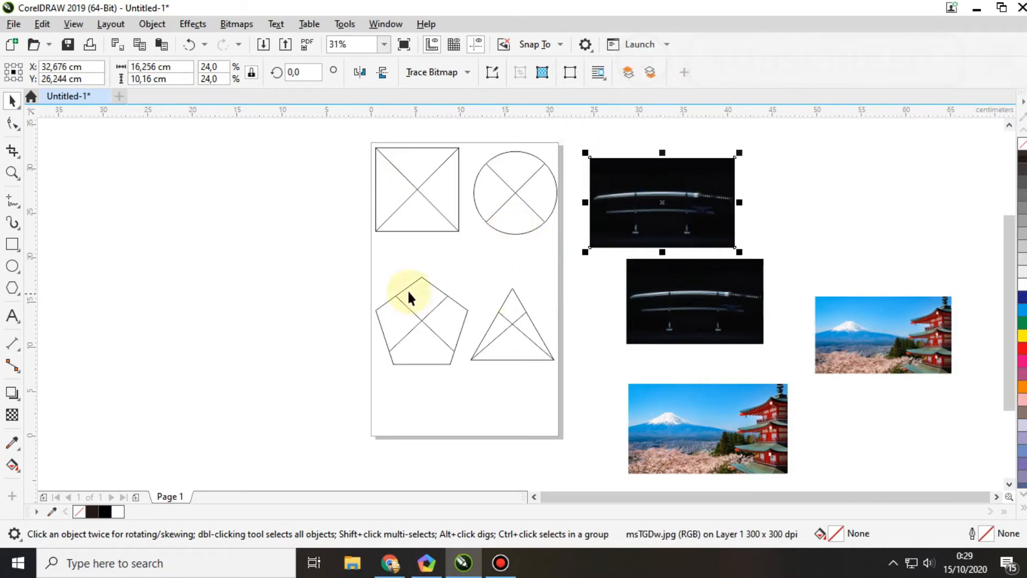
click(415, 182)
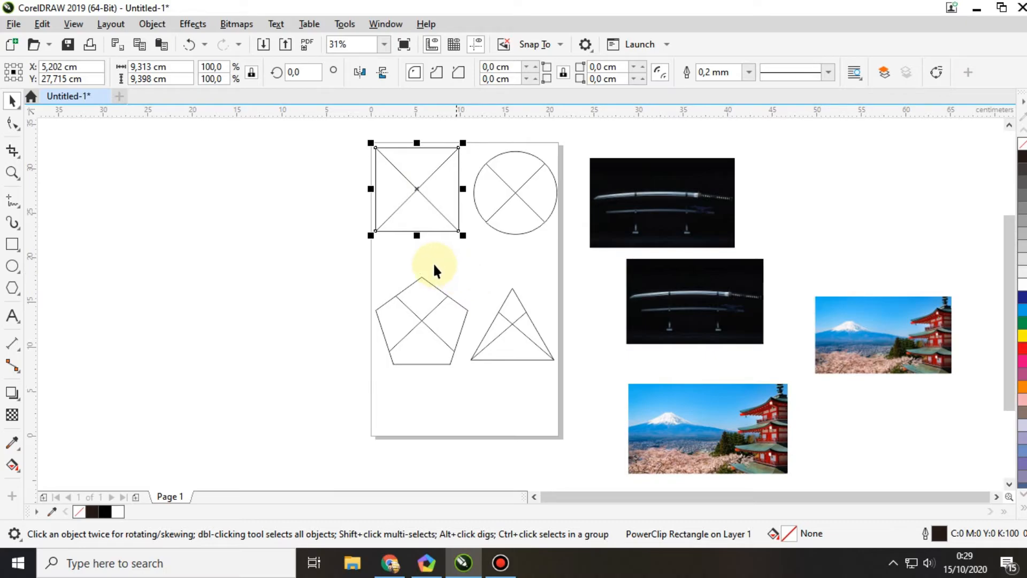
click(488, 255)
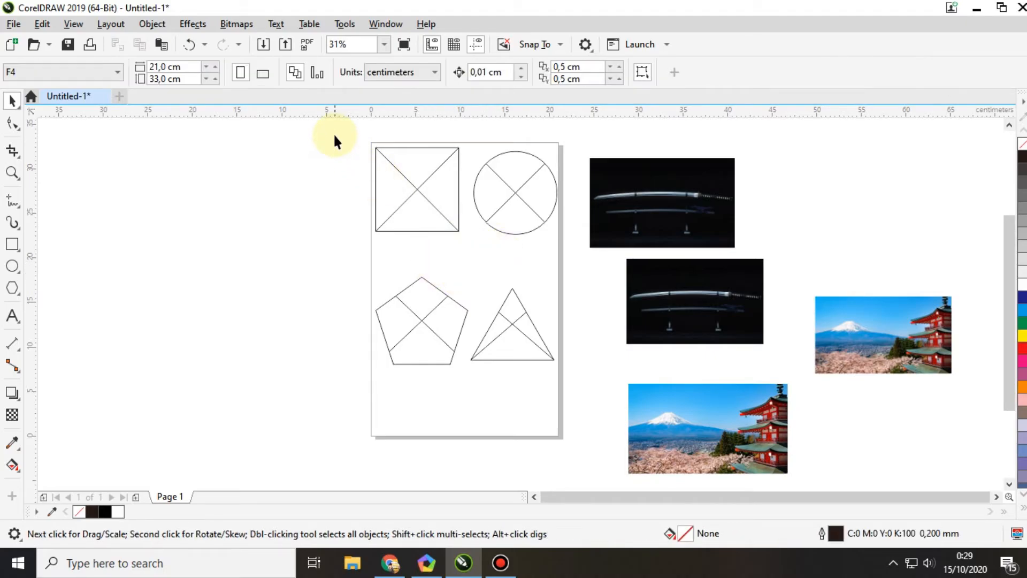
Step: Shift the upper sword photo slightly up, beside the circle frame
drag(345, 130, 488, 254)
drag(460, 126, 563, 275)
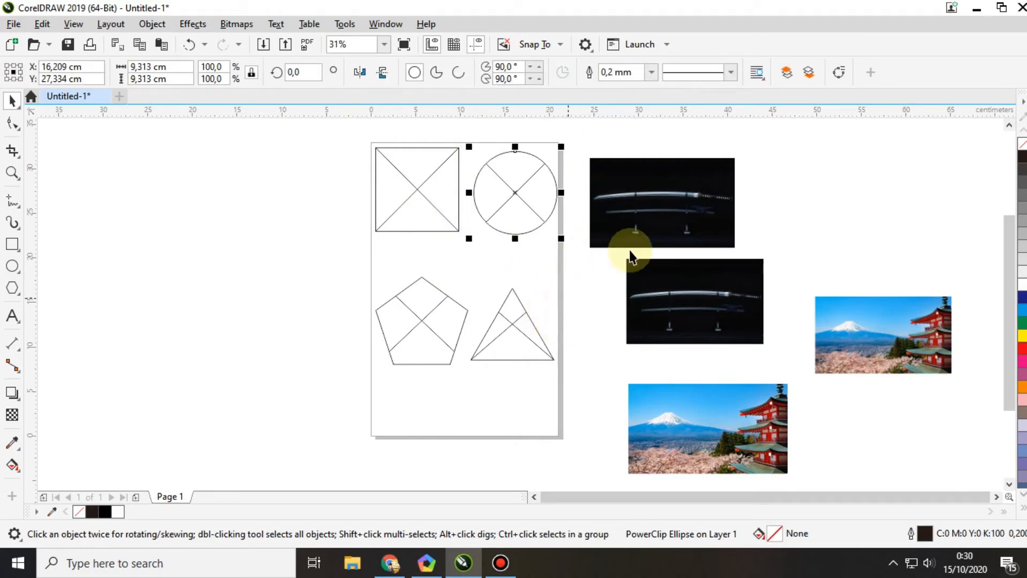
click(631, 231)
mouse_move(622, 217)
mouse_down()
mouse_move(532, 199)
mouse_move(630, 203)
mouse_up()
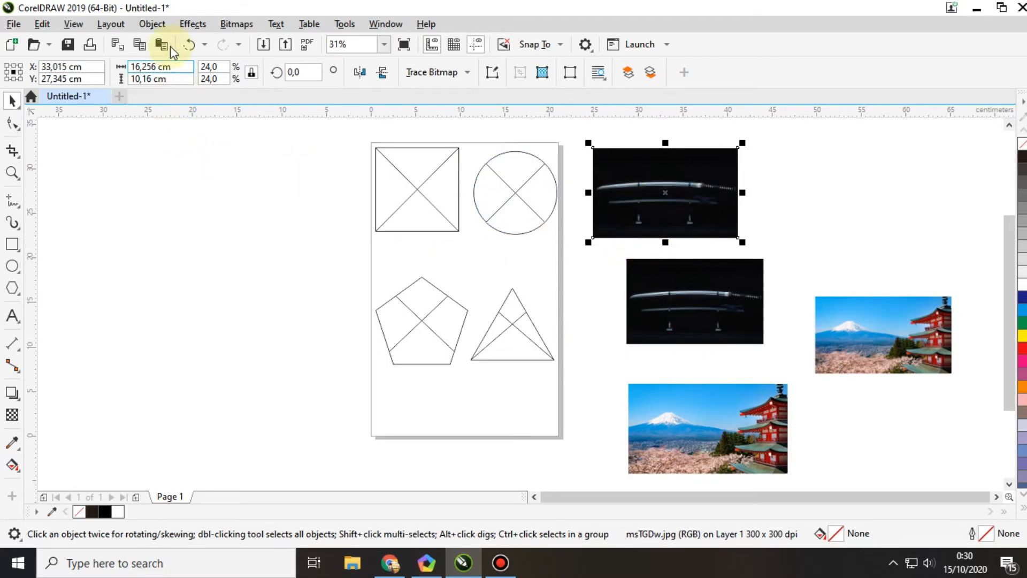
Step: Try placing the upper sword photo inside the square frame with PowerClip, and undo the placement
click(155, 24)
click(427, 24)
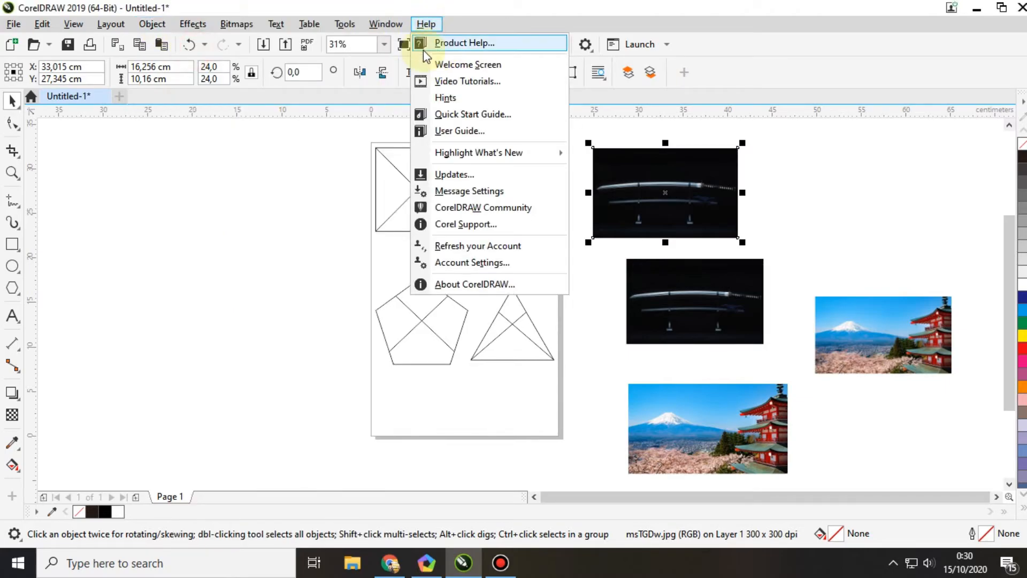
click(147, 24)
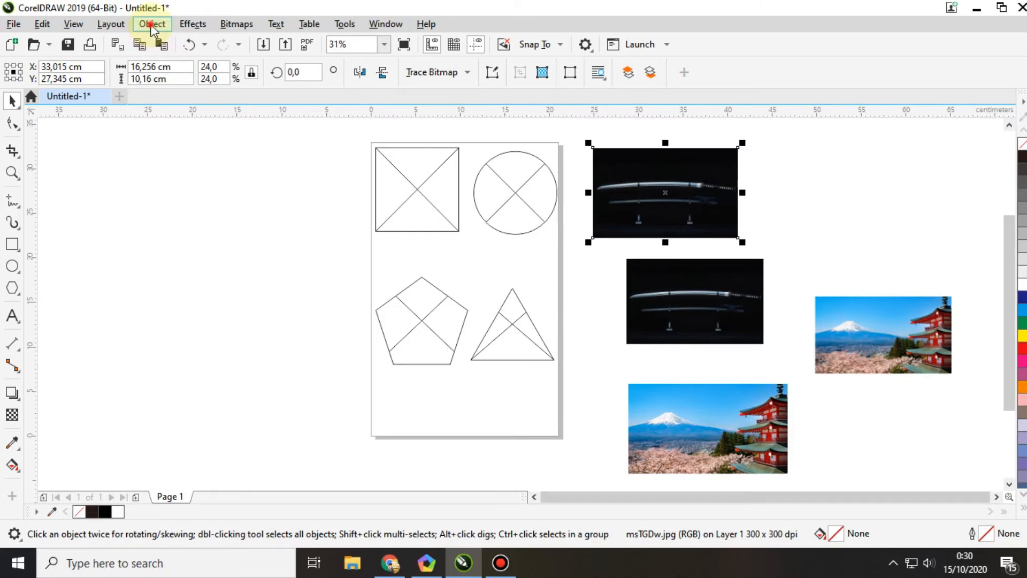
click(152, 25)
mouse_move(218, 46)
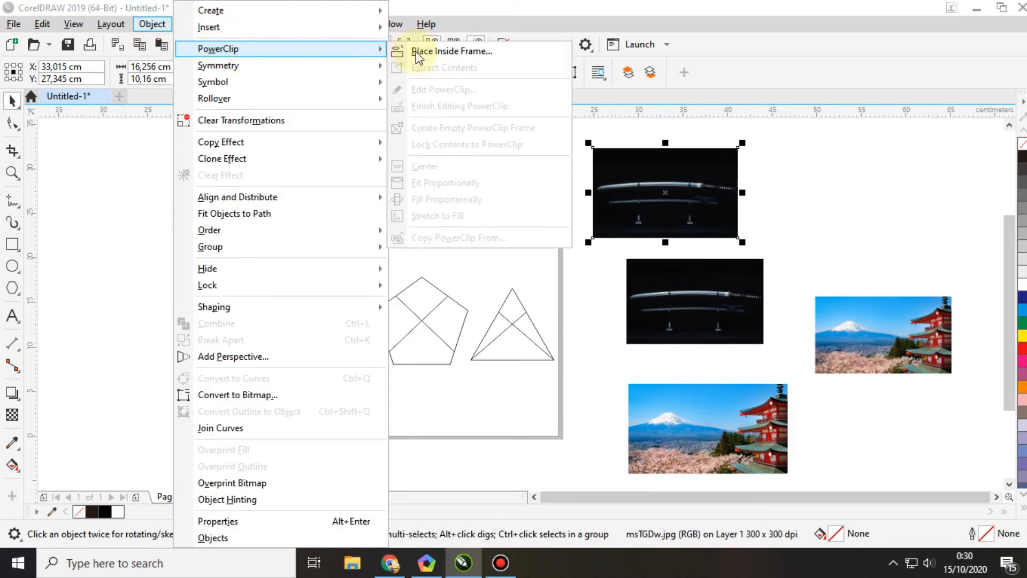
click(422, 51)
click(394, 184)
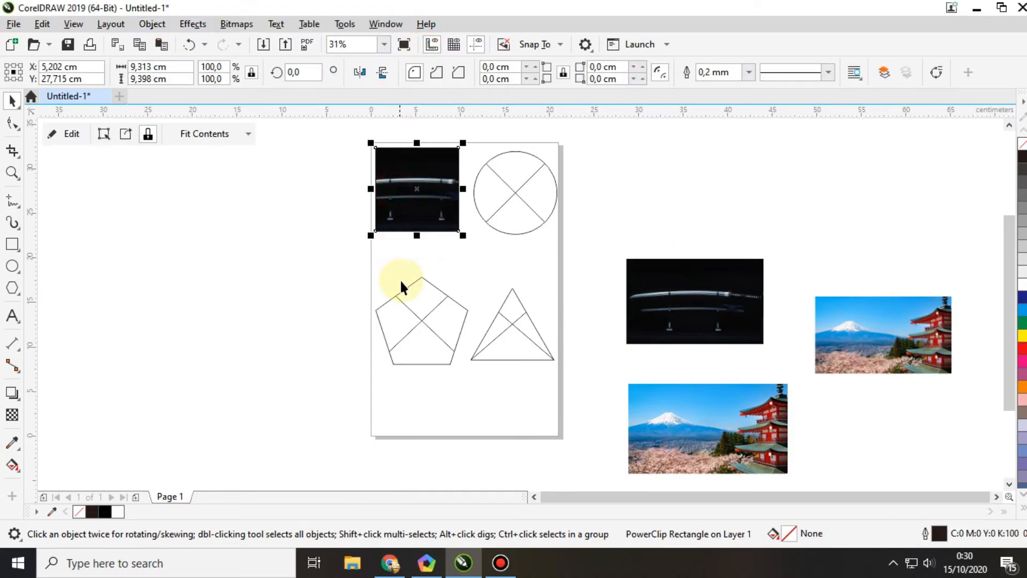
key(ctrl+z)
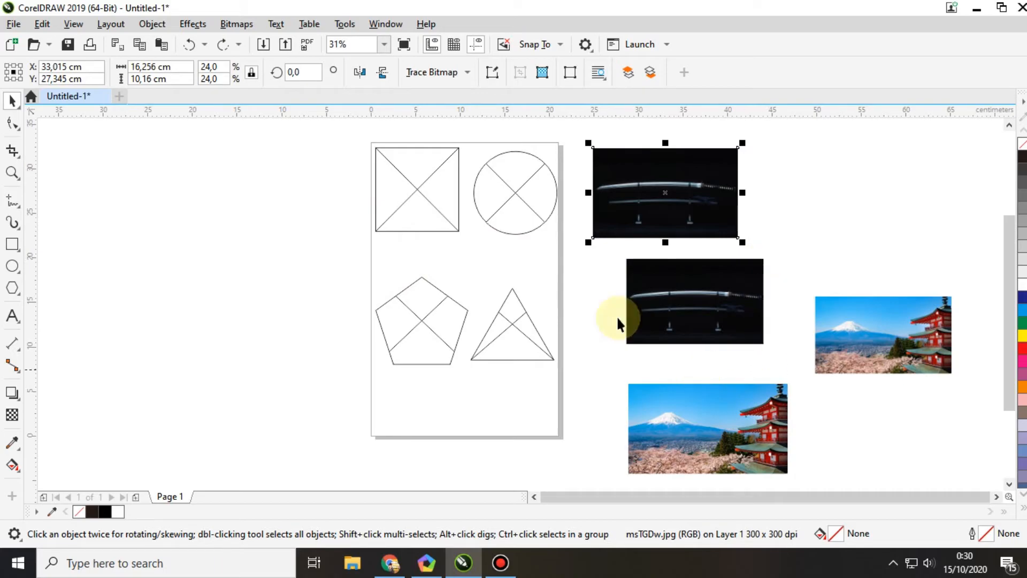
click(427, 224)
click(402, 328)
click(522, 348)
click(511, 210)
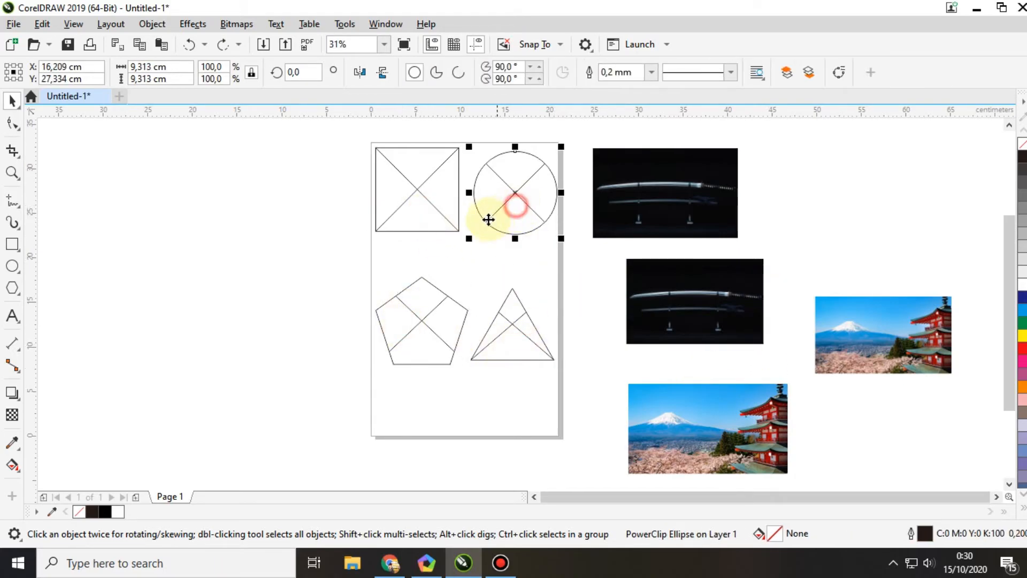
click(473, 253)
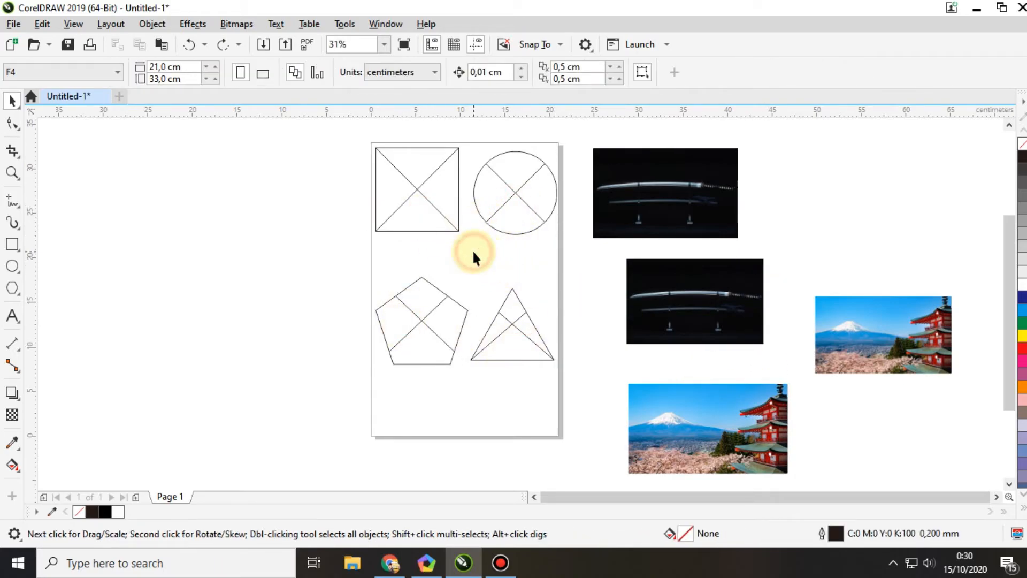
Step: Drop the upper sword photo directly into the empty square frame and the other sword photo into the circle frame
click(653, 221)
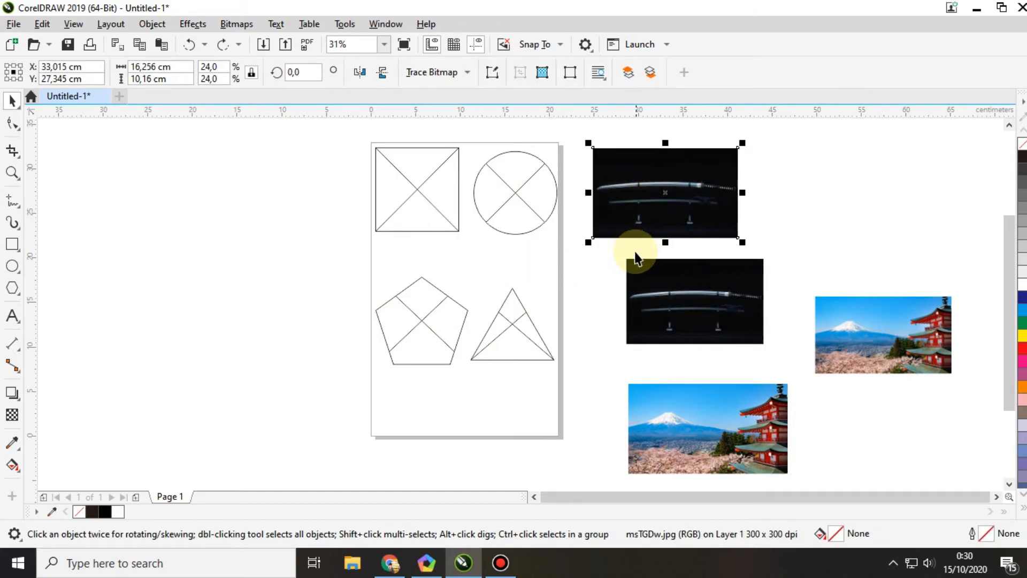
drag(647, 206, 421, 200)
drag(676, 314, 517, 193)
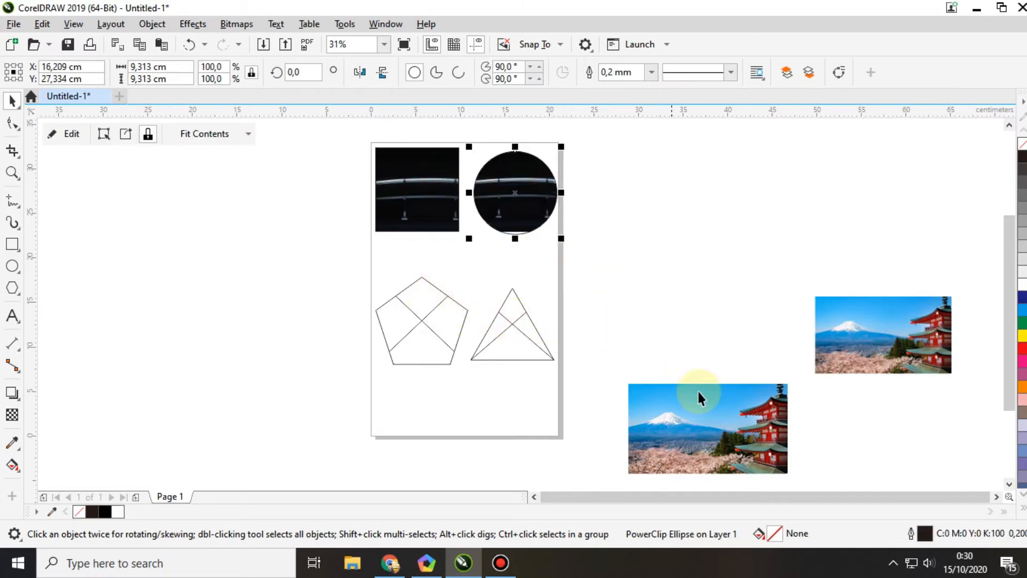
Step: Drop the larger Mount Fuji photo directly into the pentagon frame and the smaller one into the triangle frame
drag(657, 407, 425, 326)
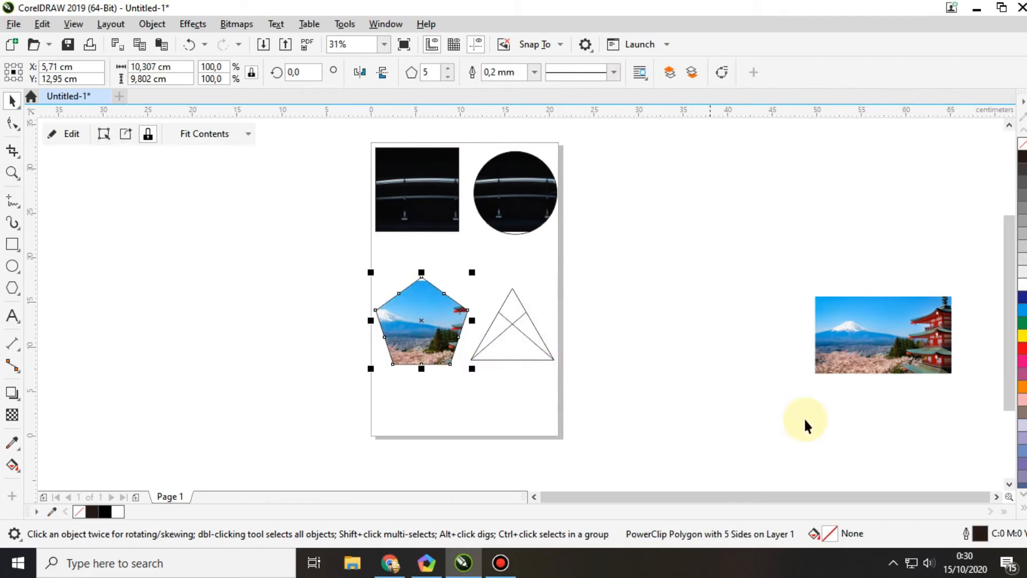
drag(838, 333, 522, 335)
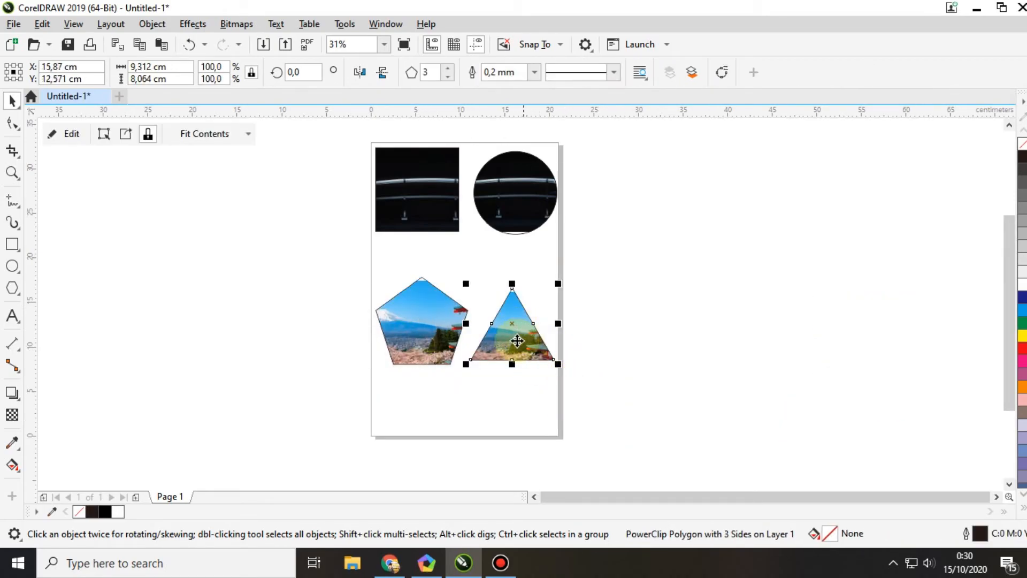
click(635, 364)
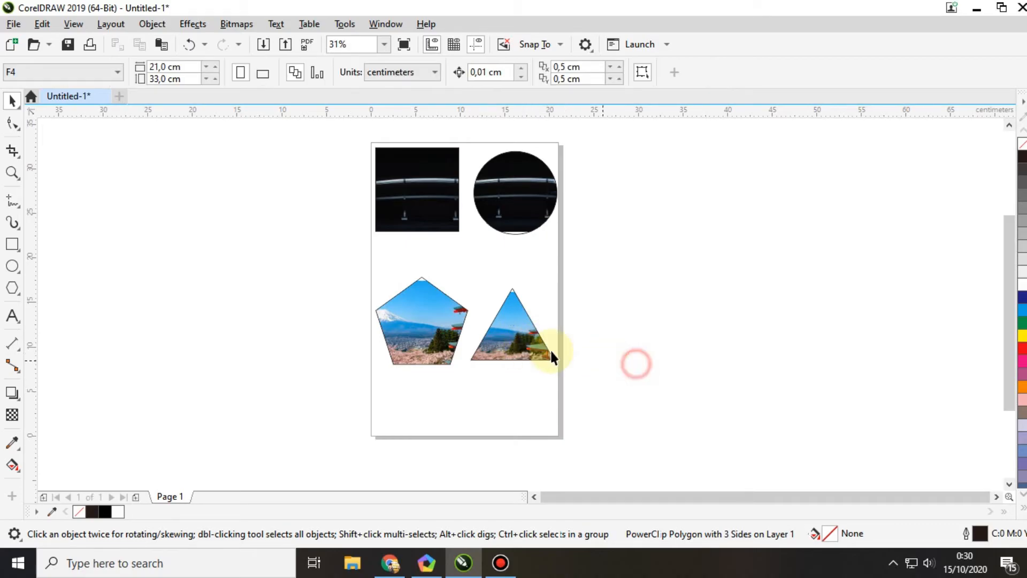
Step: Examine the four filled PowerClip frames and the PowerClip commands available for the triangle
click(519, 330)
click(662, 336)
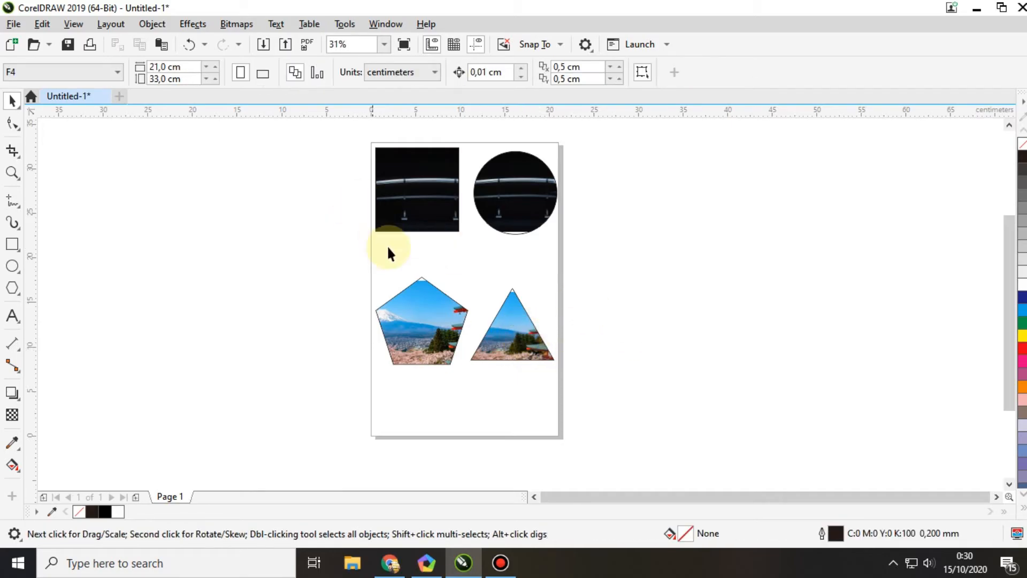
click(417, 201)
click(555, 188)
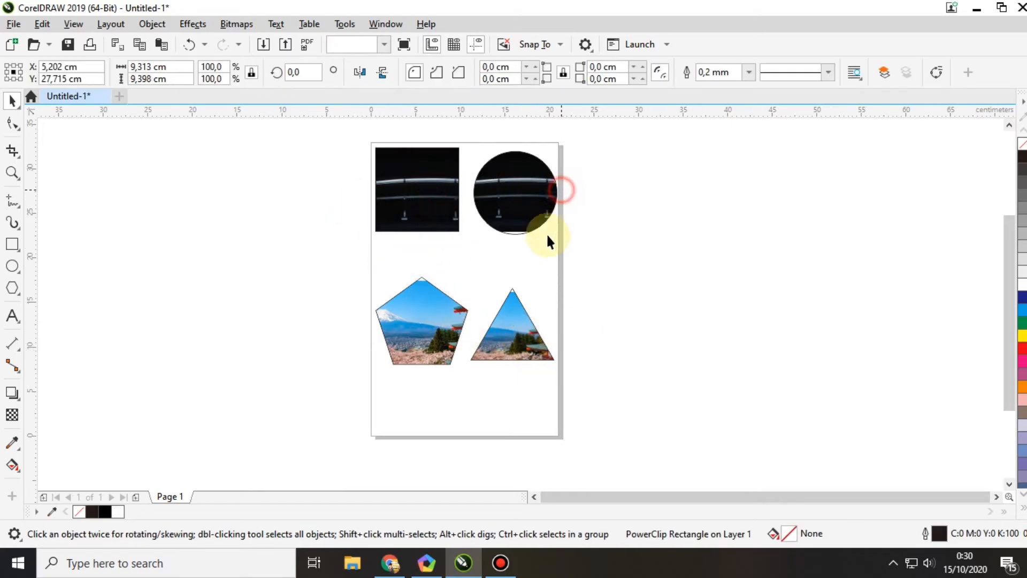
click(493, 310)
click(431, 336)
click(423, 201)
click(525, 188)
click(505, 304)
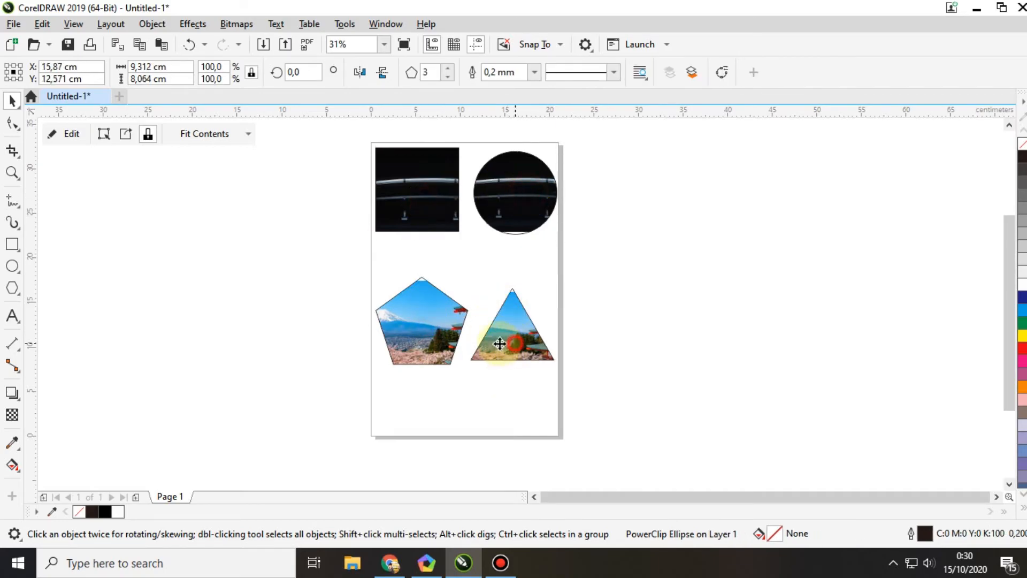
click(152, 24)
mouse_move(230, 48)
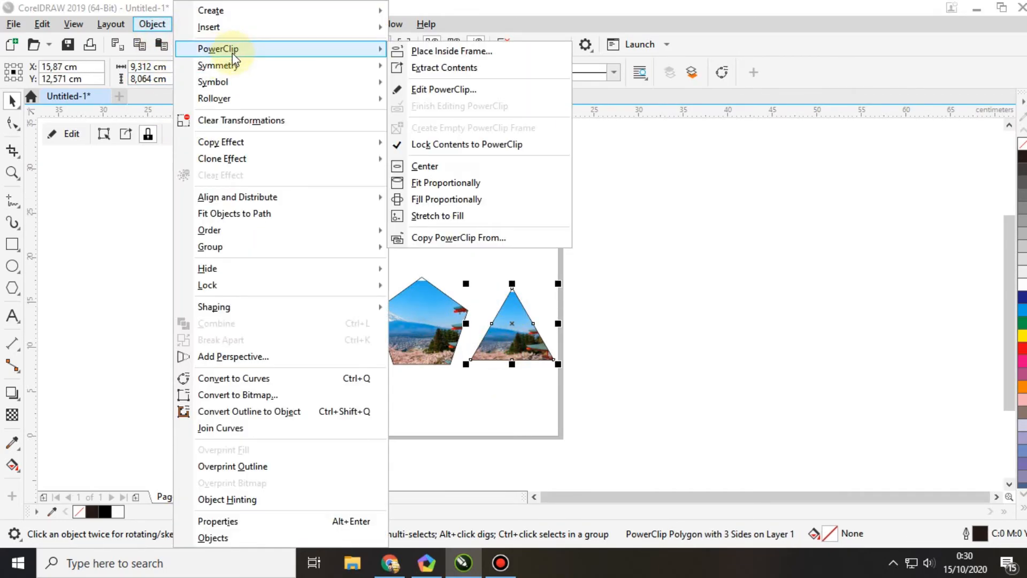
click(586, 397)
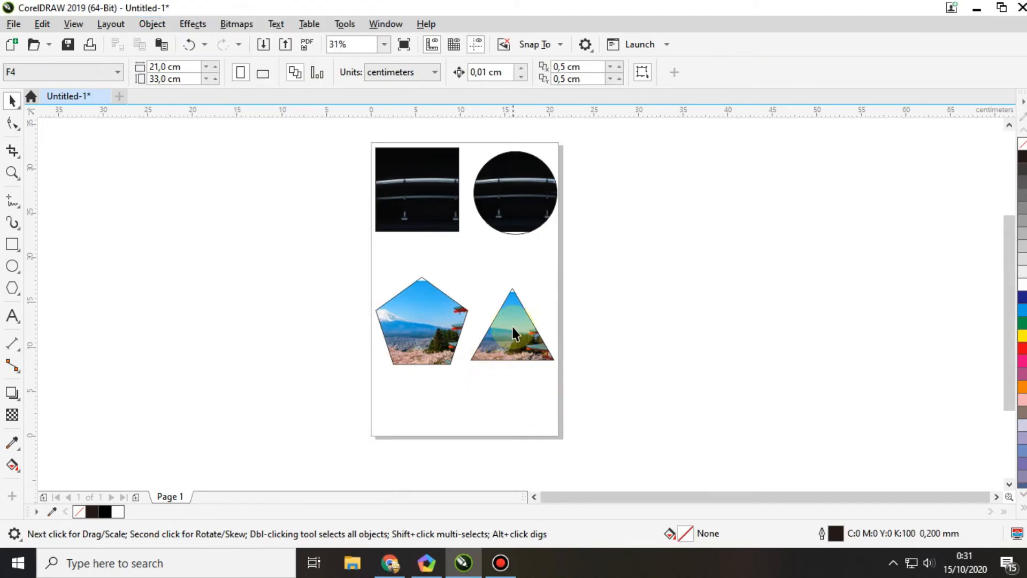
Step: Try moving the filled triangle off the page to the right, and undo the move
click(512, 352)
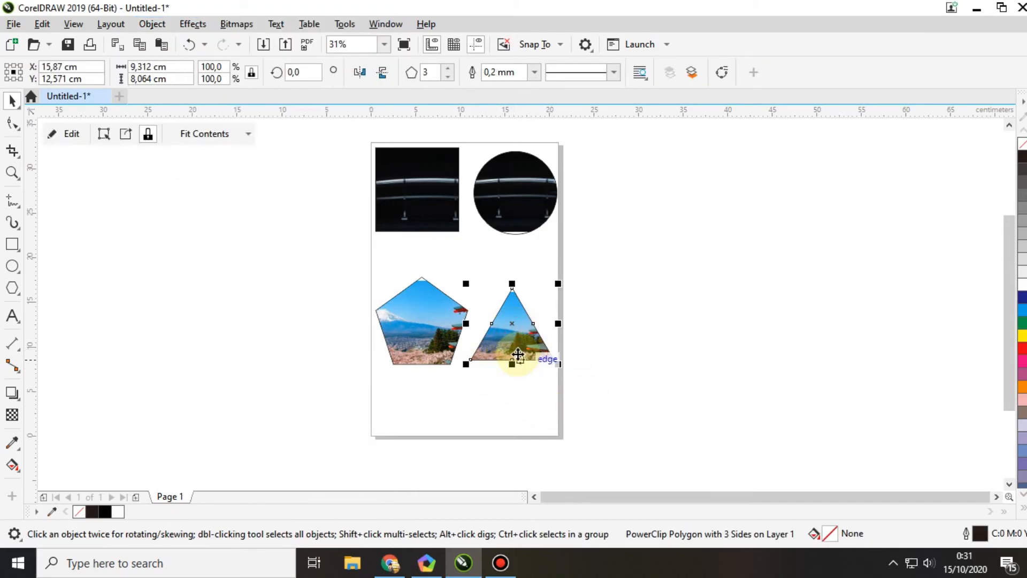
click(629, 327)
click(516, 338)
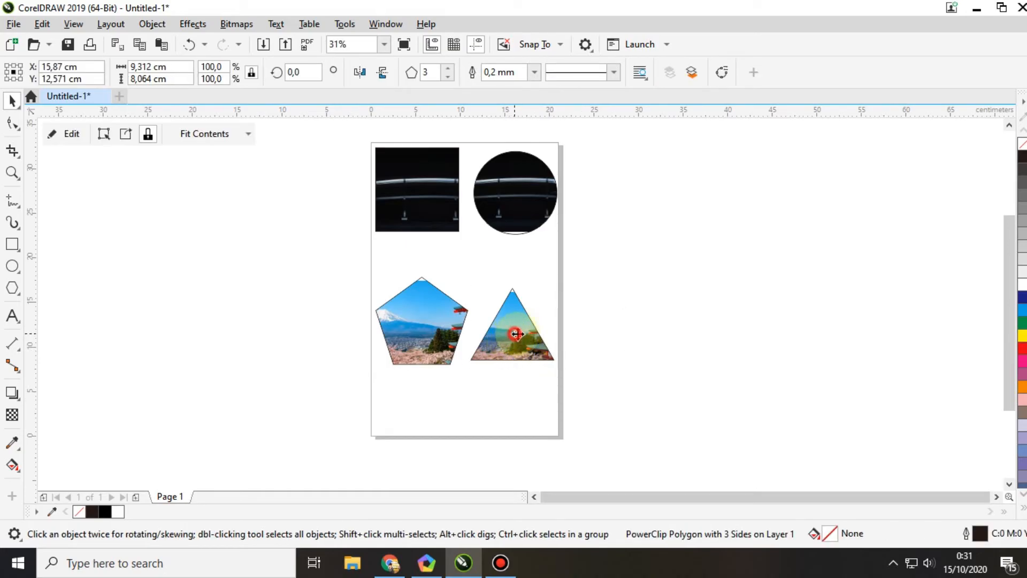
drag(515, 338, 759, 329)
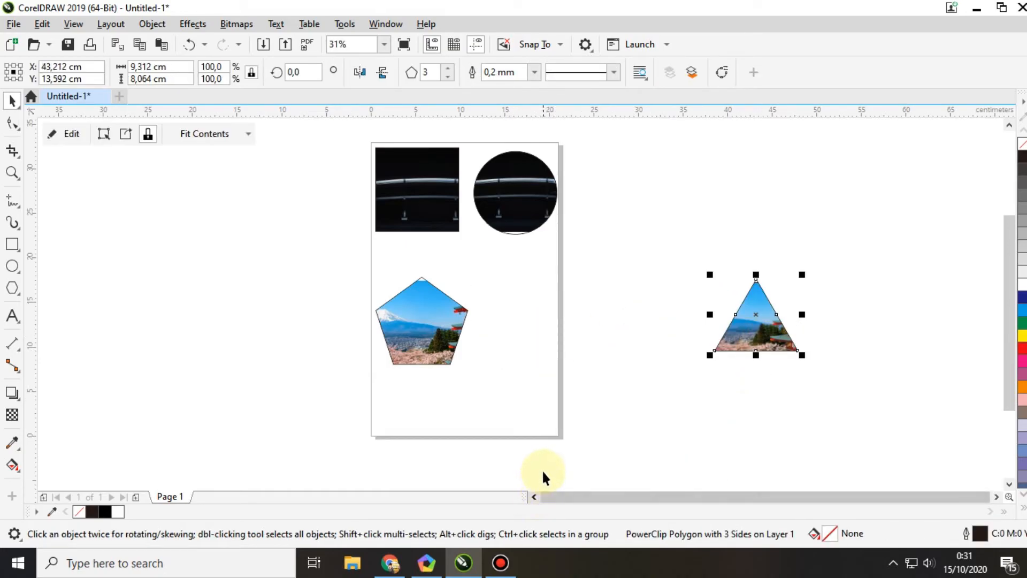
key(ctrl+z)
click(525, 394)
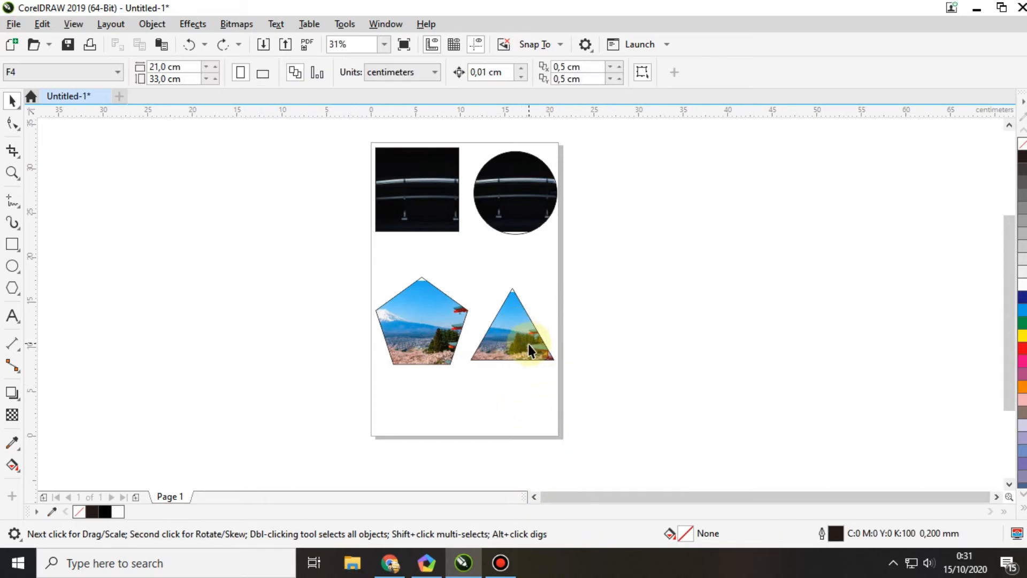
Step: Try extracting the sword photo from the square and moving it beside the page, and undo both changes
right_click(409, 183)
click(472, 86)
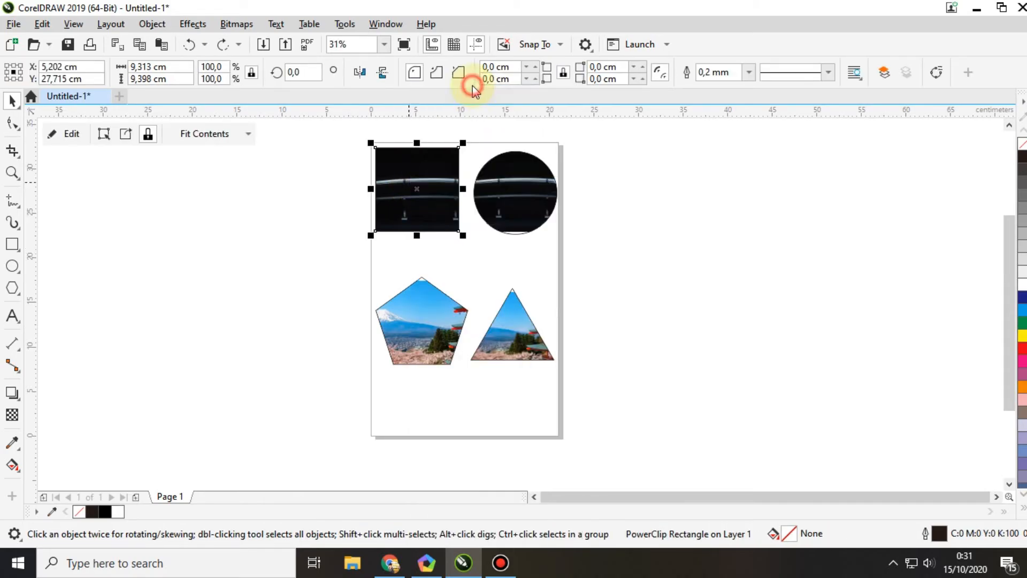
drag(385, 200, 672, 268)
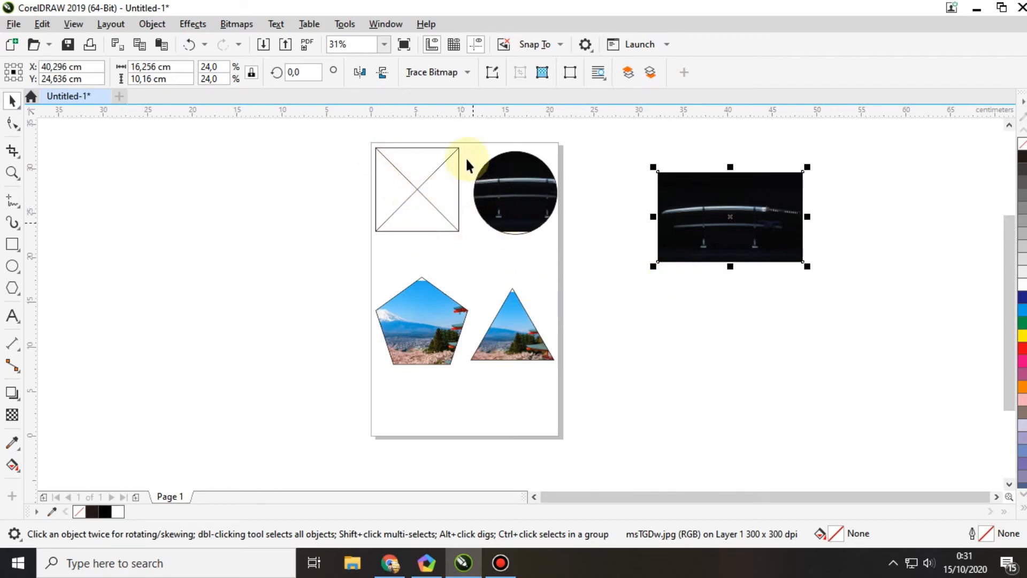
click(406, 191)
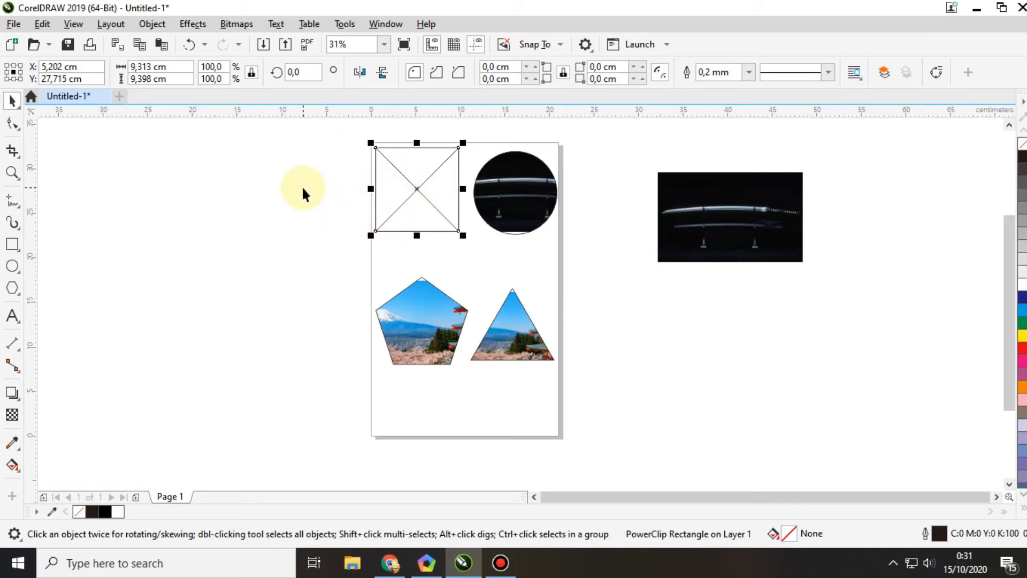
key(ctrl+z)
key(ctrl+z)
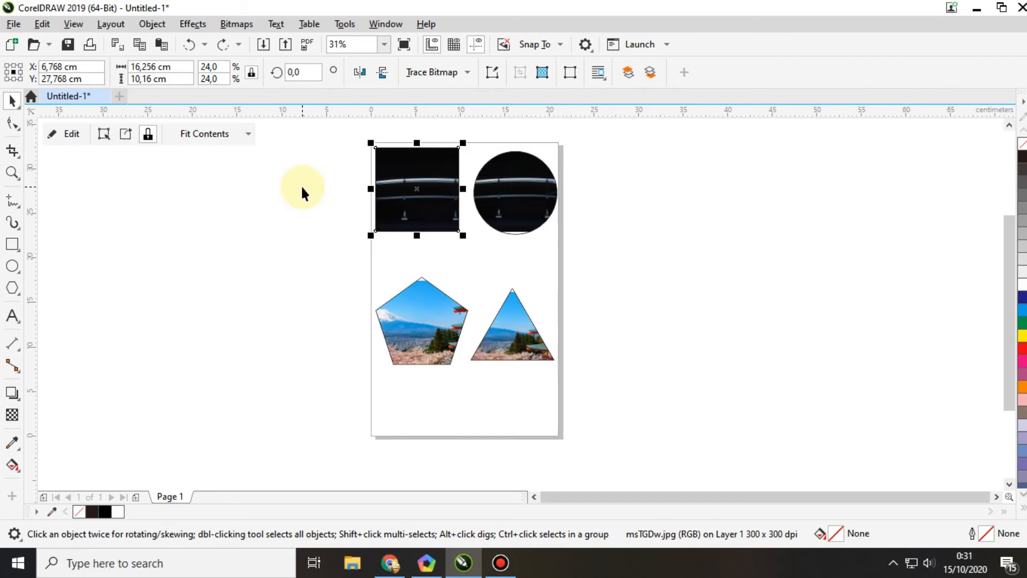
click(362, 370)
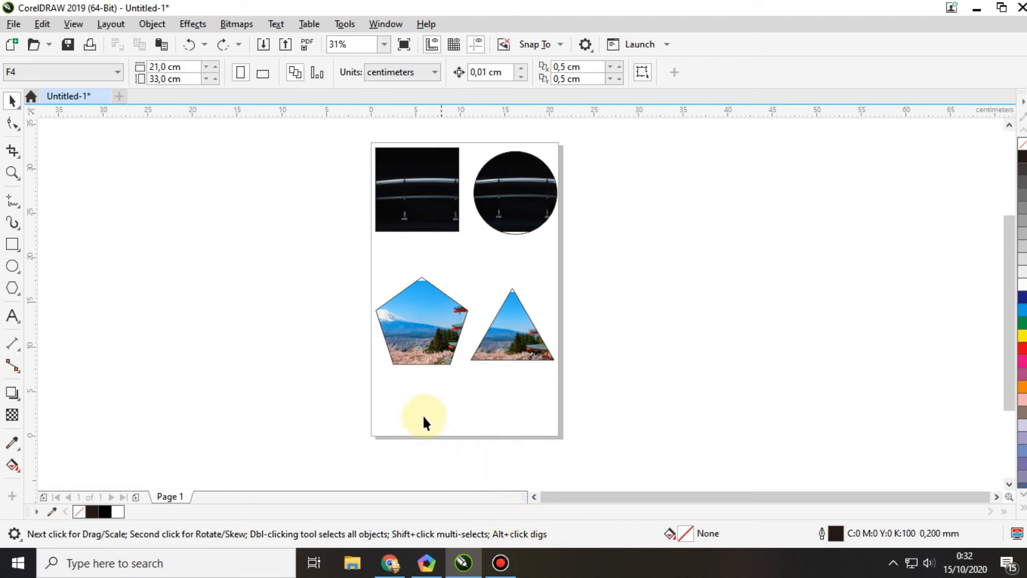
drag(355, 135, 582, 375)
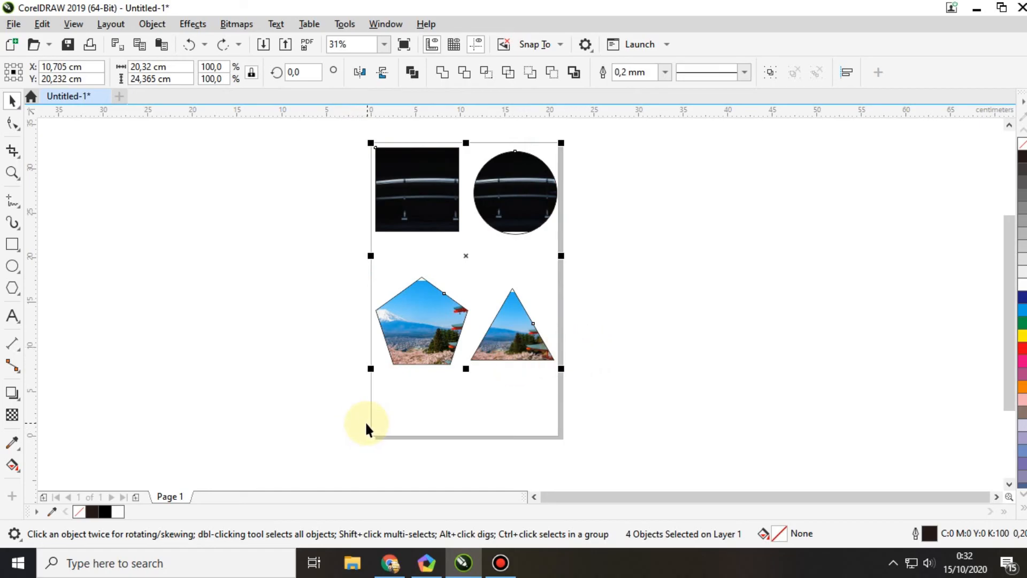
click(506, 412)
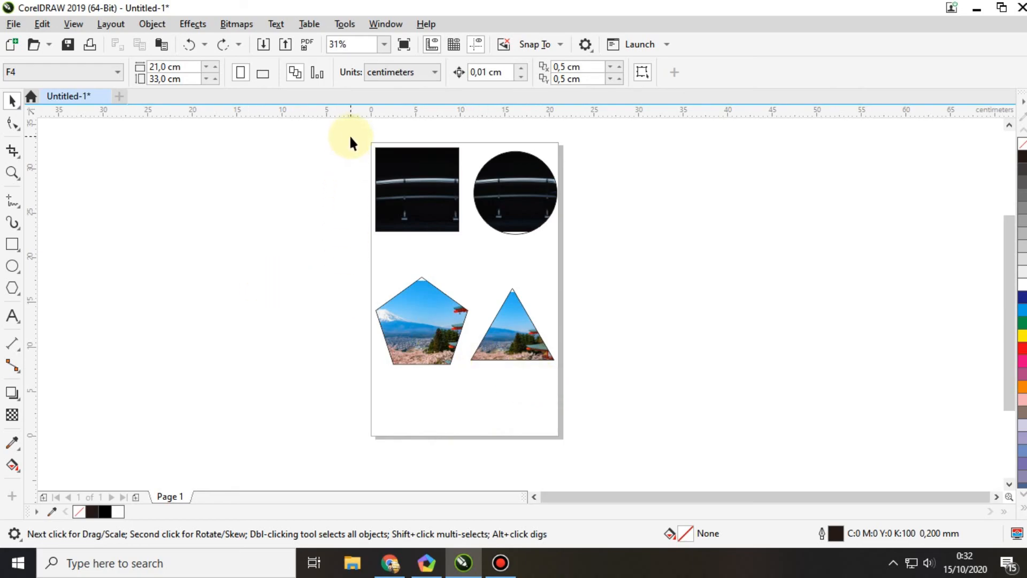
drag(351, 131, 467, 251)
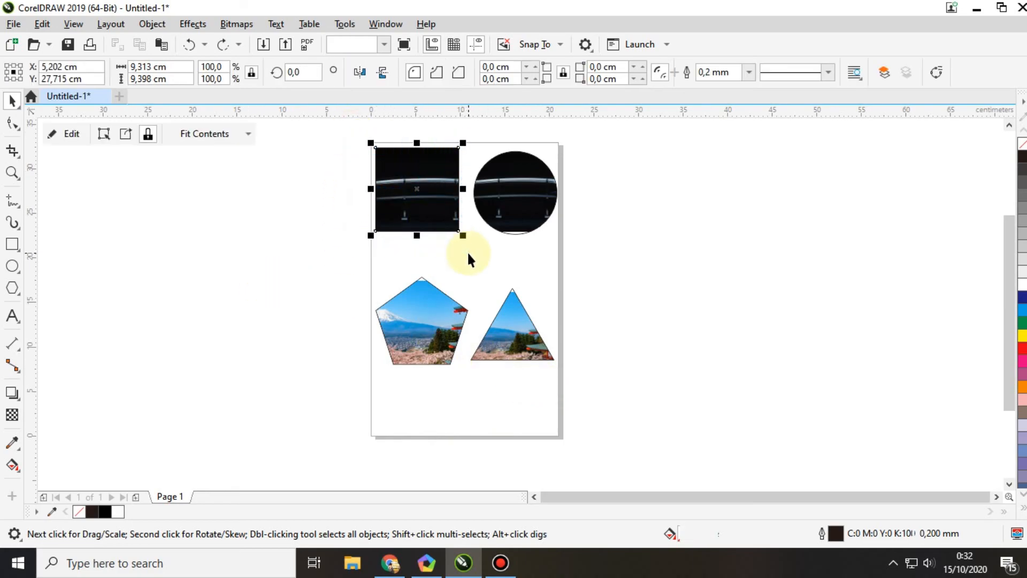